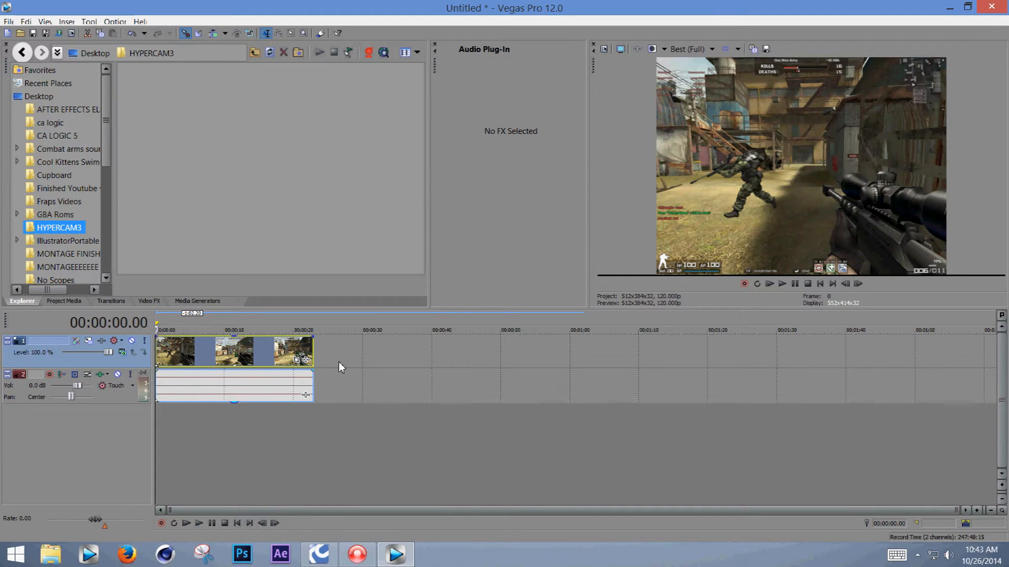
- Preview the gameplay clip and trim its end back to about 00:00:16.11
{"action": "left_click", "coordinate": [782, 284]}
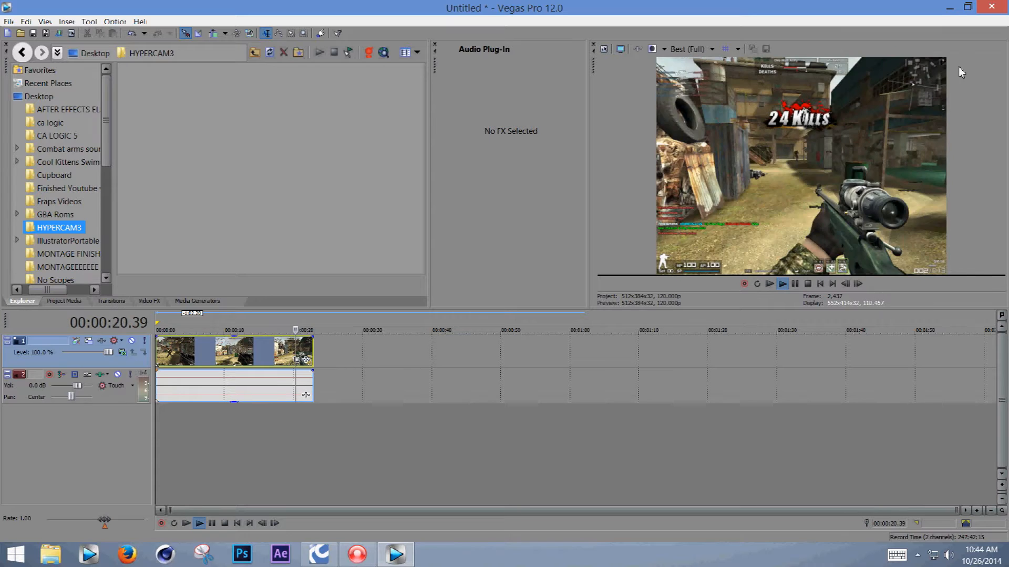
{"action": "left_click", "coordinate": [795, 285]}
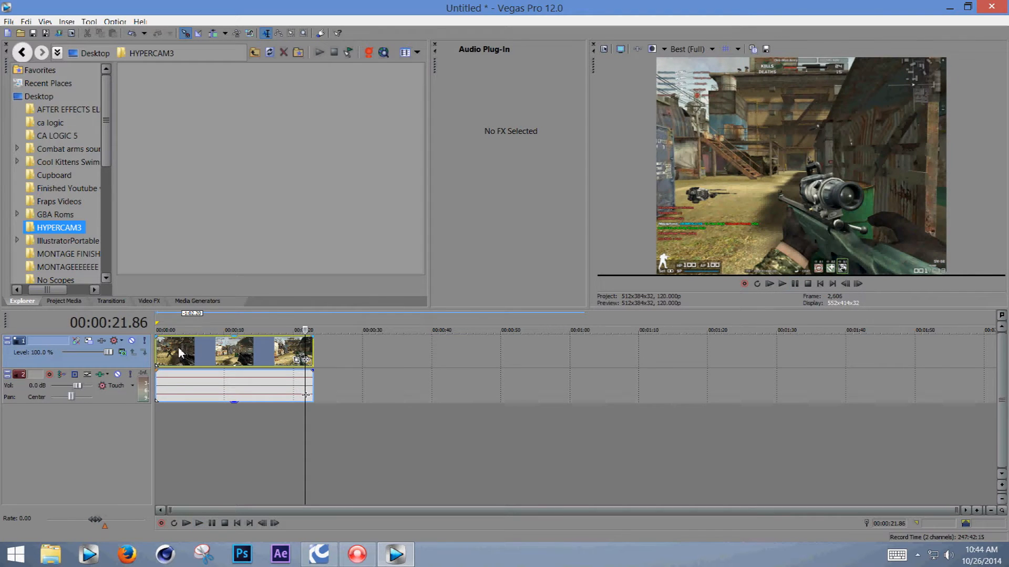
{"action": "left_click", "coordinate": [283, 326]}
{"action": "left_click_drag", "start_coordinate": [283, 326], "coordinate": [254, 327]}
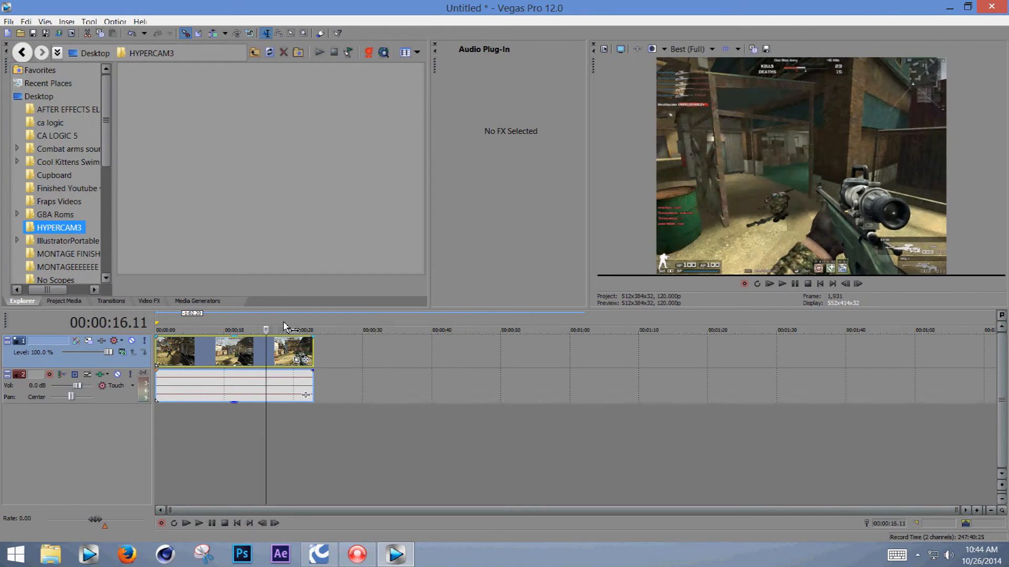
{"action": "left_click_drag", "start_coordinate": [314, 356], "coordinate": [266, 356]}
{"action": "key", "text": "Home"}
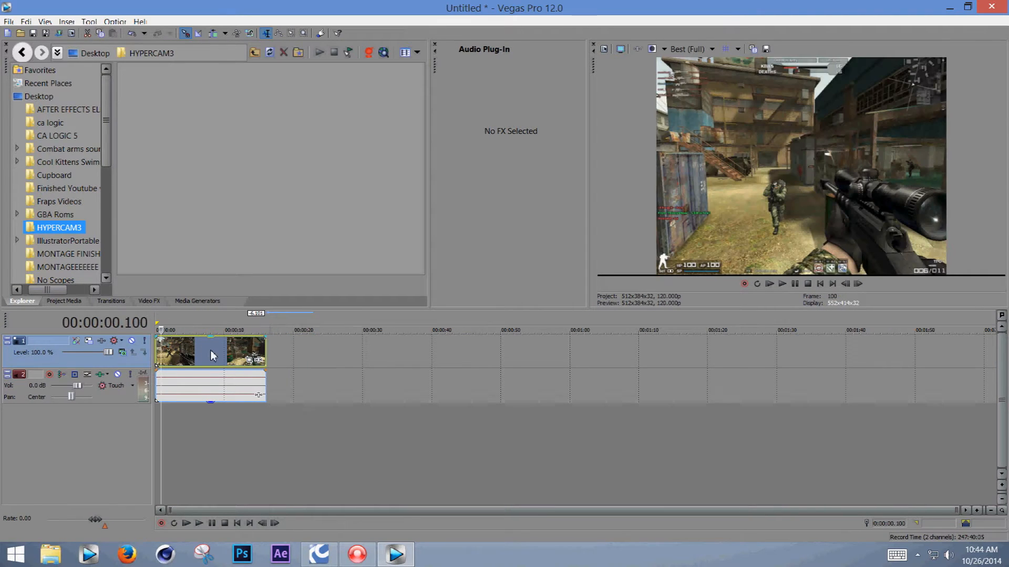
- Make sure Maintain aspect ratio is turned off in the video event's properties and apply the settings
{"action": "right_click", "coordinate": [213, 356]}
{"action": "left_click", "coordinate": [326, 533]}
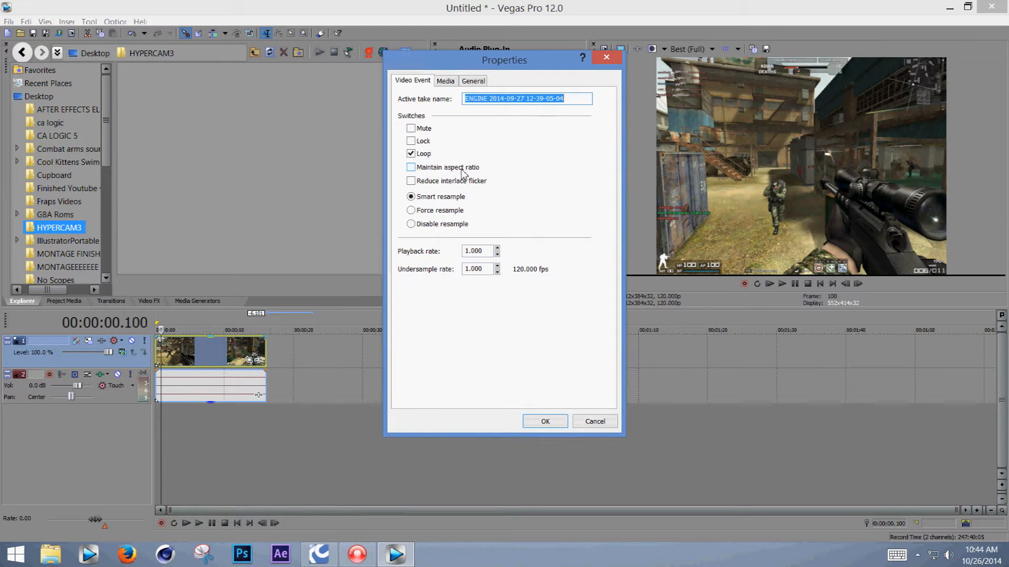
{"action": "left_click", "coordinate": [412, 168]}
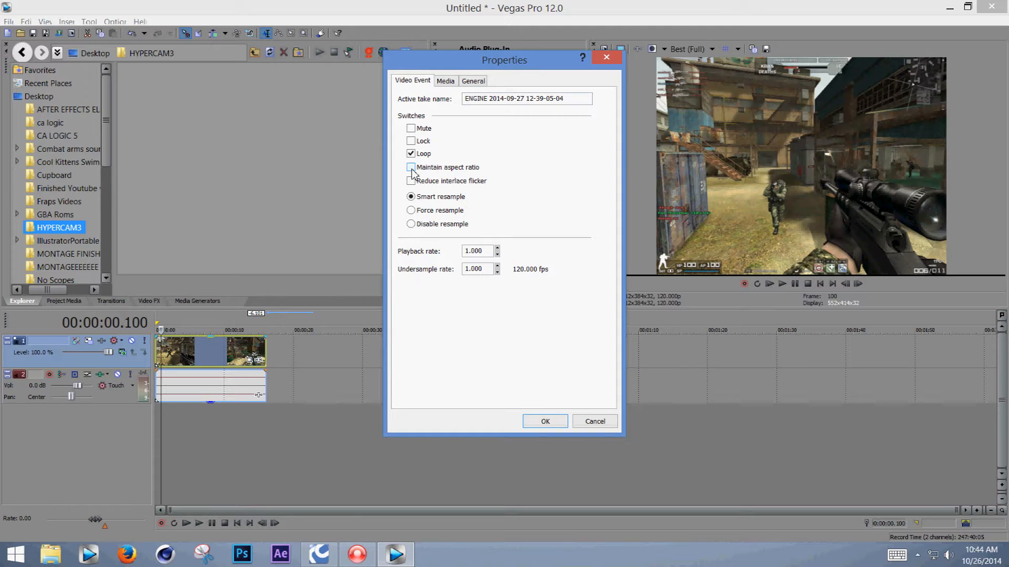
{"action": "left_click", "coordinate": [543, 422]}
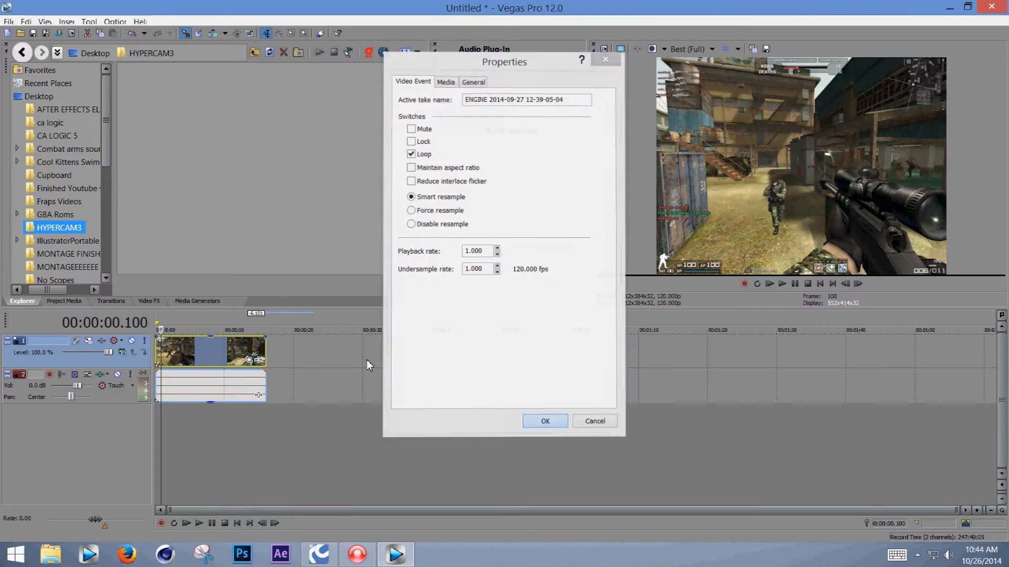
- Add the song 105753_Heaven_remix.mp3 from the desktop to a new audio track at the timeline's start
{"action": "left_click", "coordinate": [157, 322]}
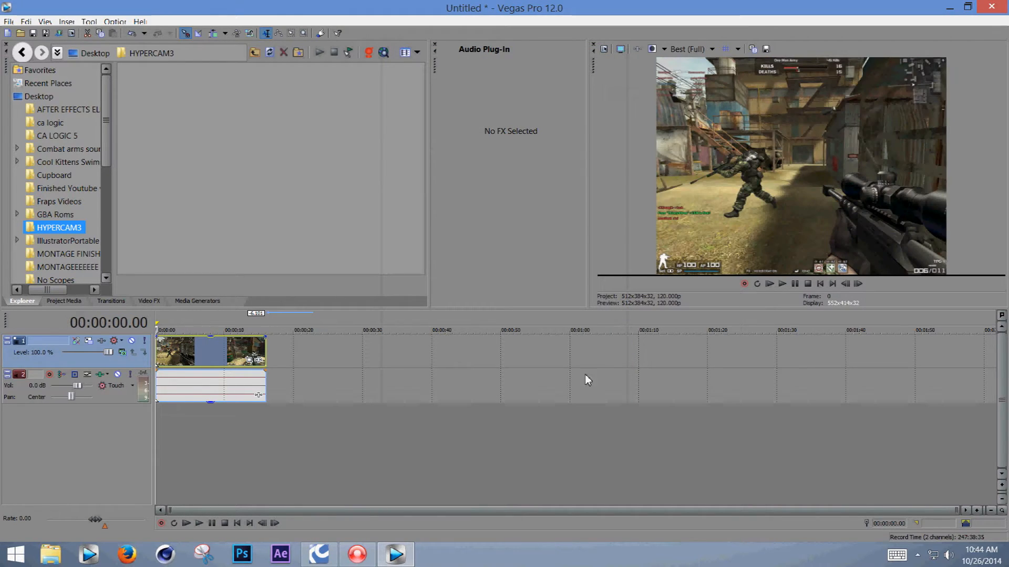
{"action": "left_click", "coordinate": [949, 7]}
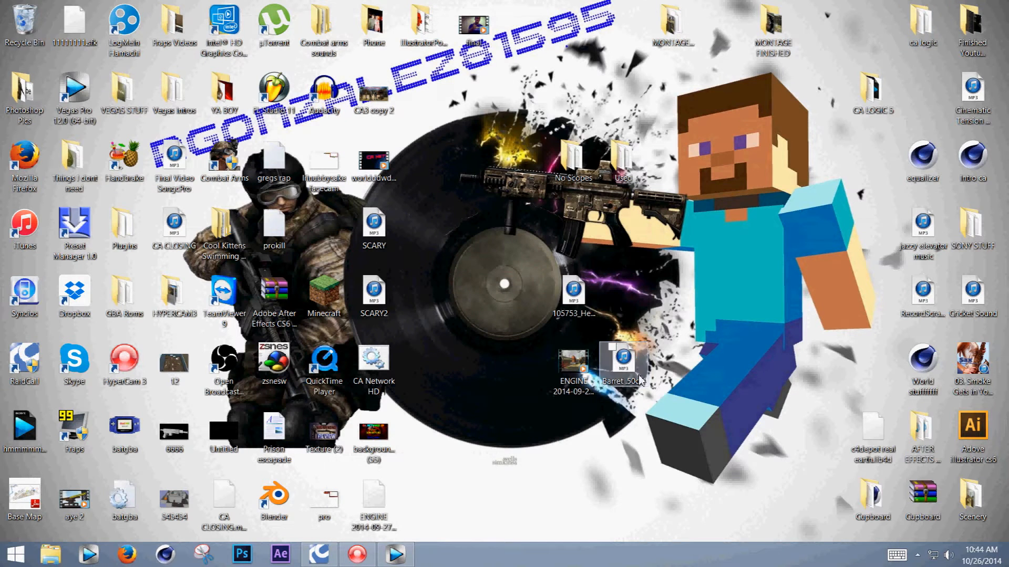
{"action": "left_click_drag", "start_coordinate": [573, 294], "coordinate": [162, 426]}
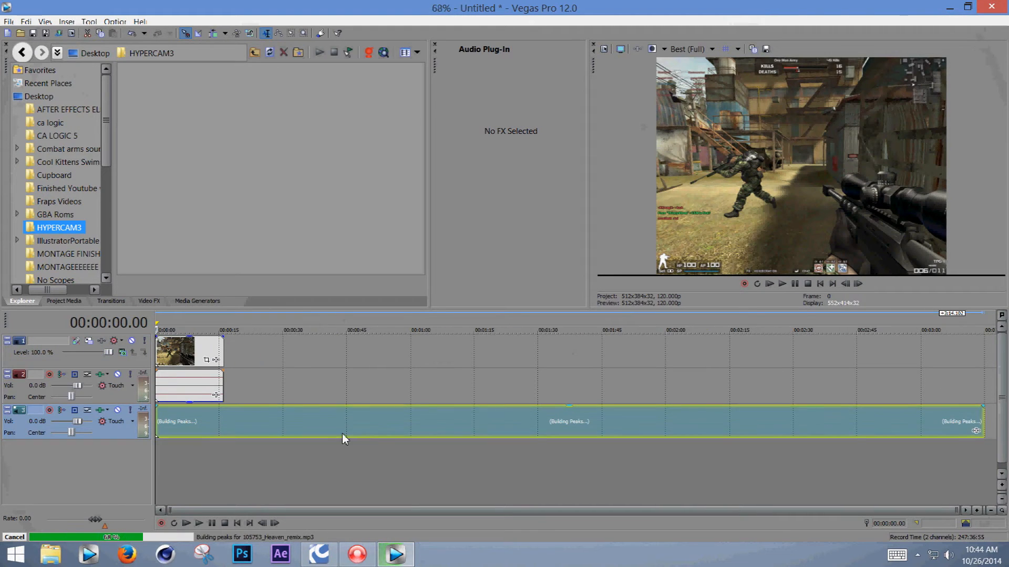
- Find the wanted song section by listening from just before the 30-second mark, and trim the song to that section, matching the video clip's length
{"action": "left_click", "coordinate": [280, 319]}
{"action": "left_click", "coordinate": [272, 322]}
{"action": "left_click", "coordinate": [783, 285]}
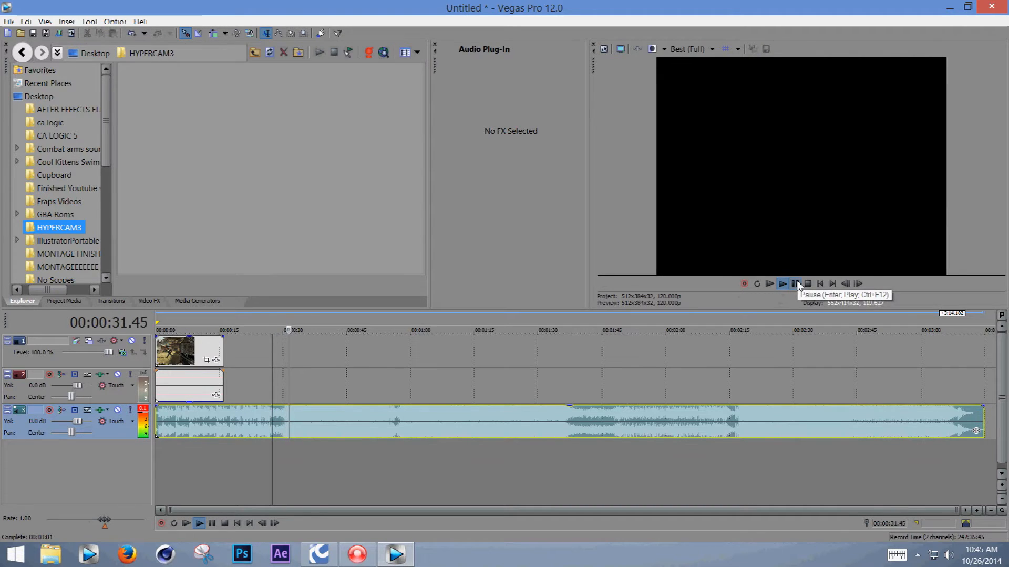
{"action": "left_click", "coordinate": [796, 285]}
{"action": "left_click_drag", "start_coordinate": [160, 423], "coordinate": [208, 438]}
{"action": "left_click_drag", "start_coordinate": [866, 421], "coordinate": [222, 439]}
{"action": "scroll", "coordinate": [198, 355], "scroll_direction": "up", "scroll_amount": 5}
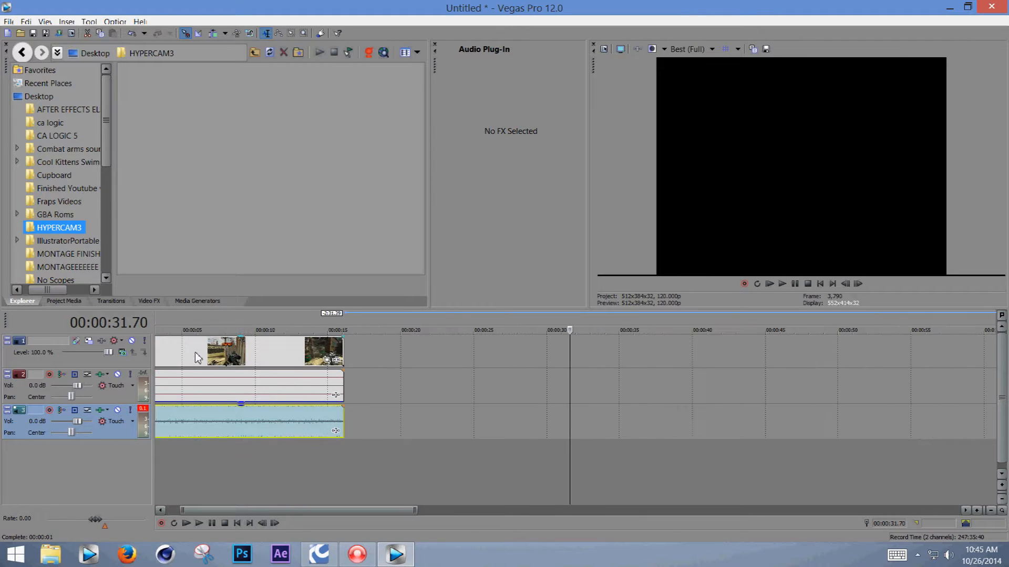
{"action": "left_click_drag", "start_coordinate": [301, 514], "coordinate": [288, 515]}
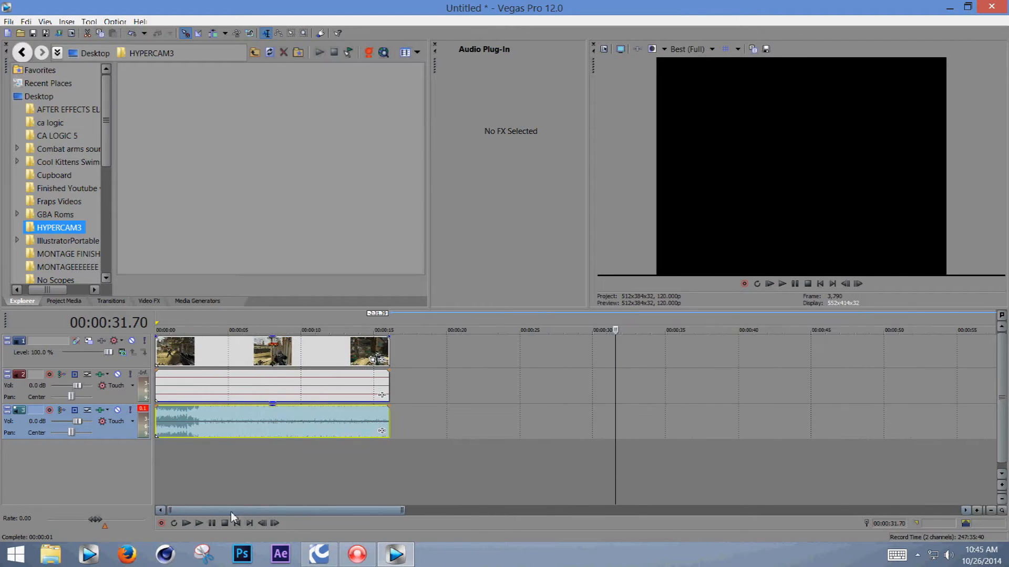
- Play the gameplay clip together with the trimmed song from the beginning, and return to the start
{"action": "left_click", "coordinate": [157, 316]}
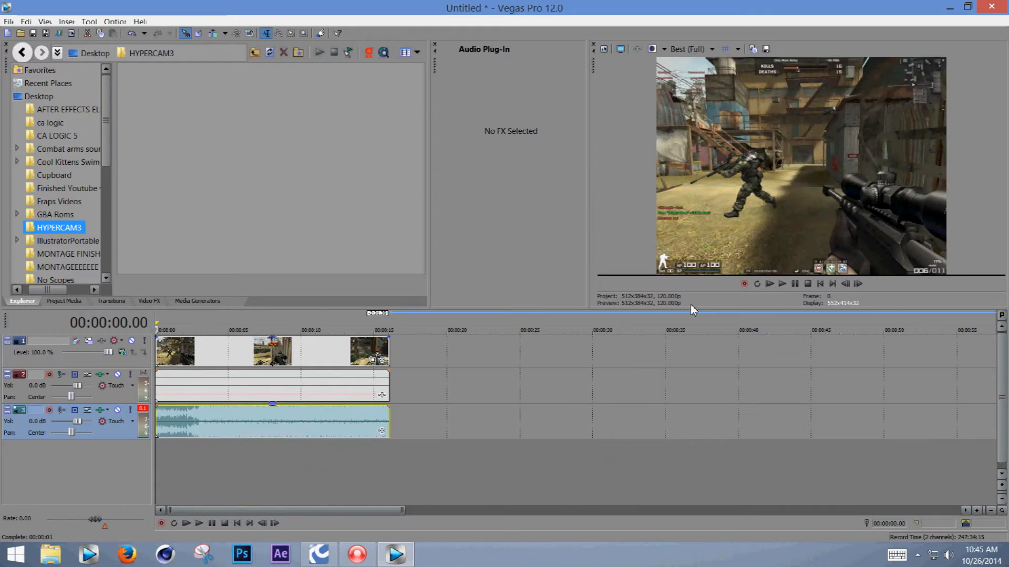
{"action": "left_click", "coordinate": [782, 284]}
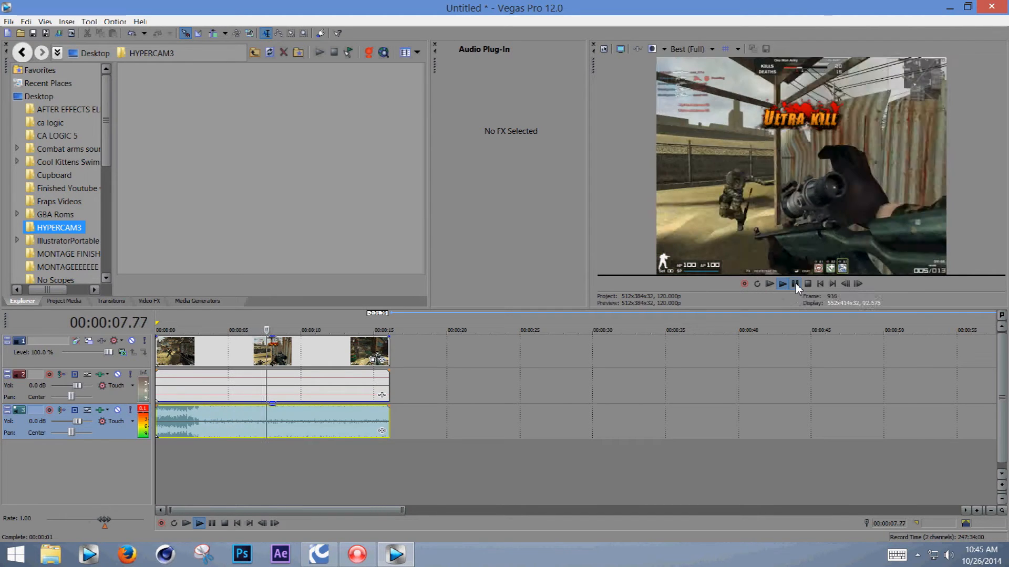
{"action": "left_click", "coordinate": [795, 285]}
{"action": "left_click", "coordinate": [156, 319]}
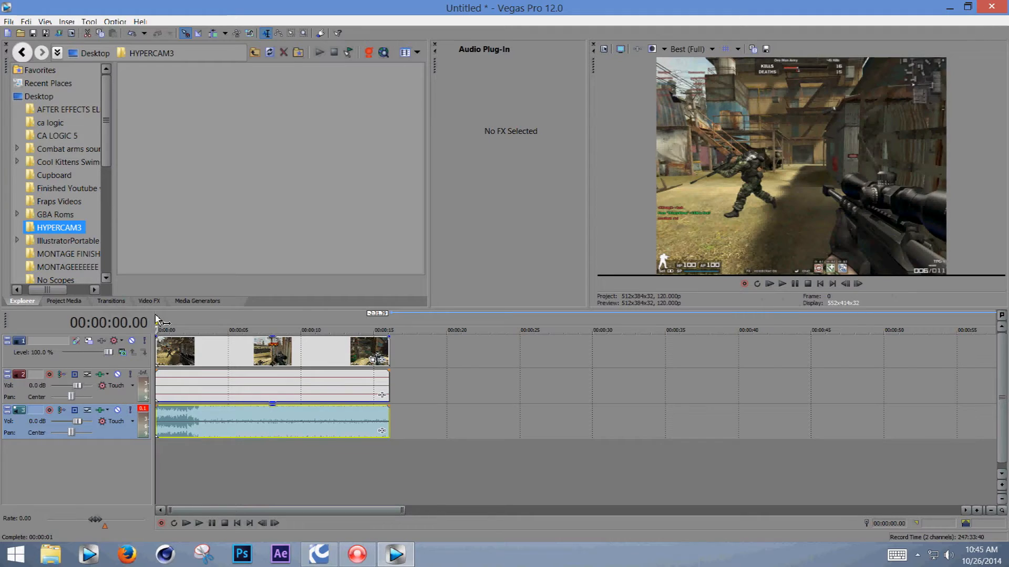
- Try adding a marker at 00:00:02.28 and moving the video clip to start there, and undo both changes
{"action": "left_click", "coordinate": [188, 320]}
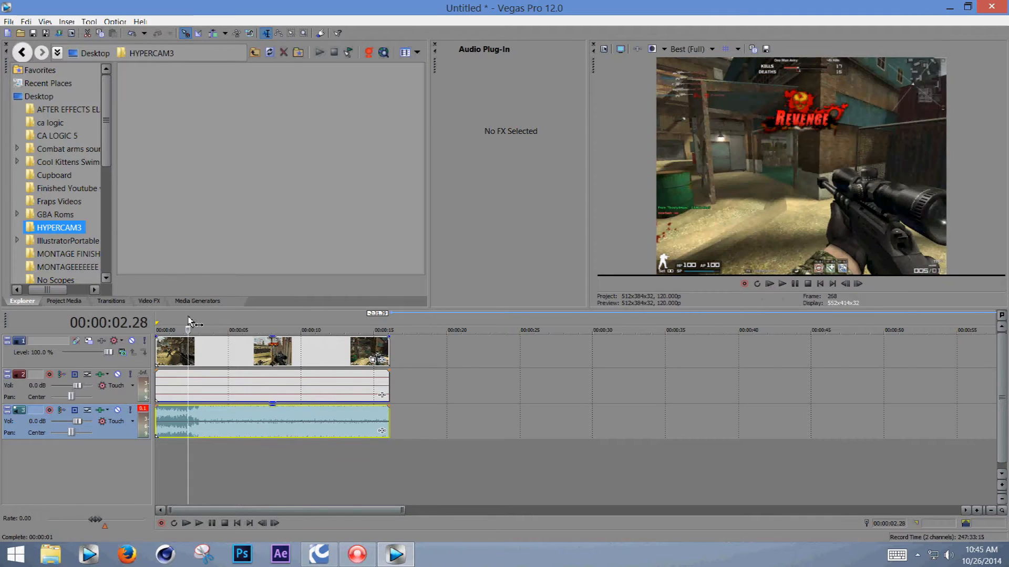
{"action": "key", "text": "m"}
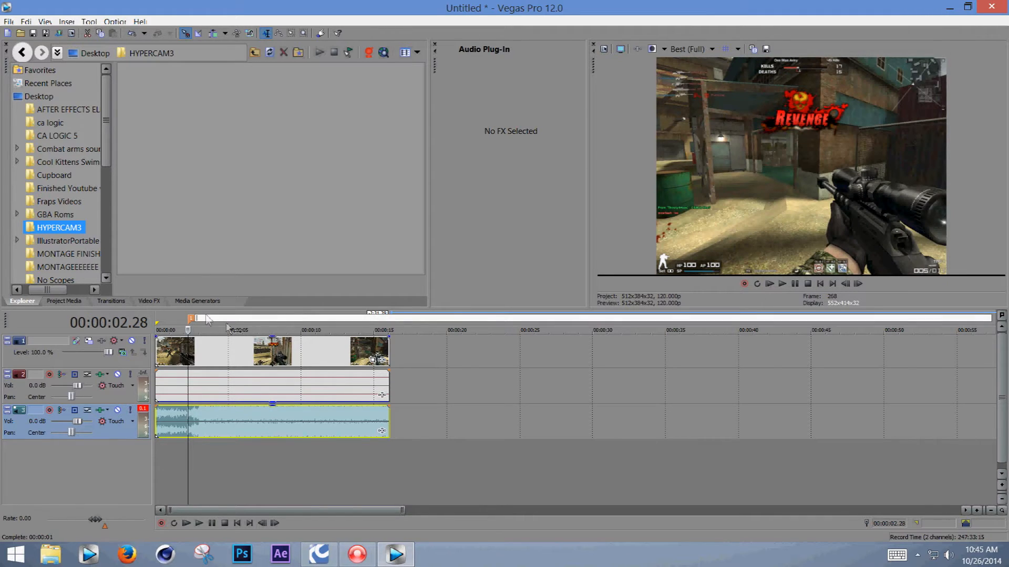
{"action": "mouse_move", "coordinate": [209, 361]}
{"action": "left_mouse_down"}
{"action": "mouse_move", "coordinate": [255, 361]}
{"action": "mouse_move", "coordinate": [174, 367]}
{"action": "left_mouse_up"}
{"action": "key", "text": "ctrl+z"}
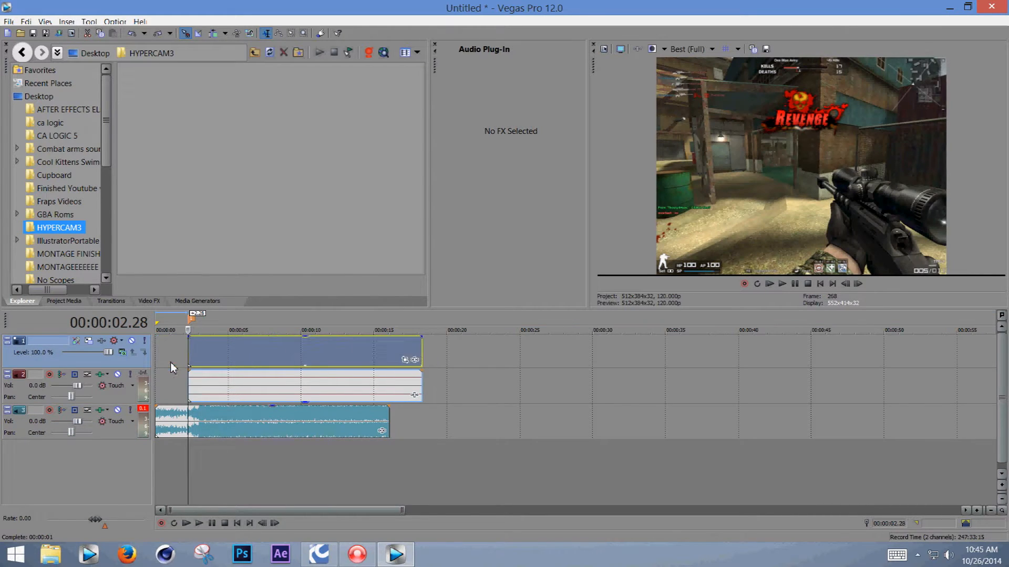
{"action": "key", "text": "ctrl+shift+z"}
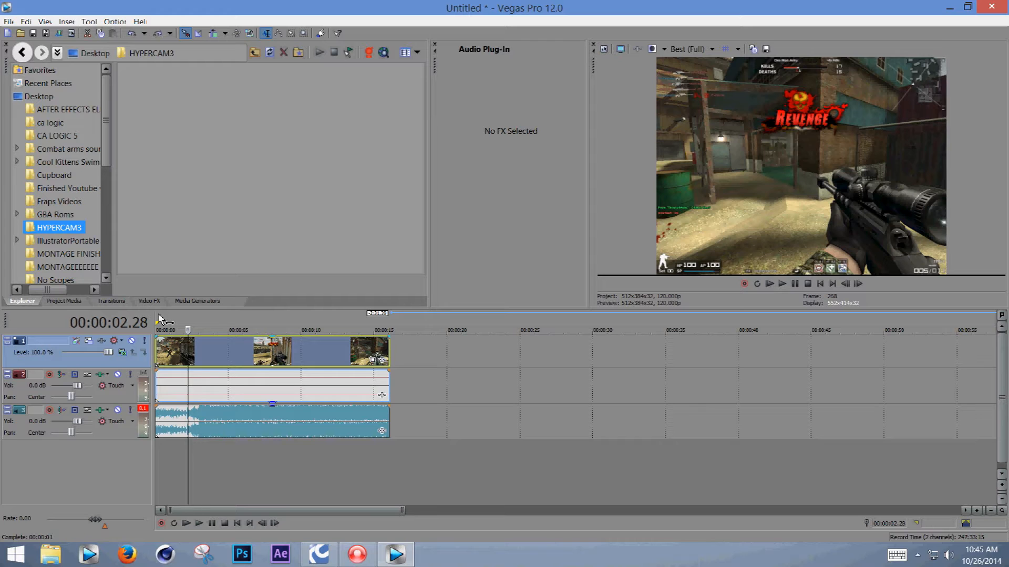
- Play from the start and drop five markers on the song's beats, at about 3, 6, 9.5, 12.5 and 15.5 seconds
{"action": "left_click", "coordinate": [164, 321]}
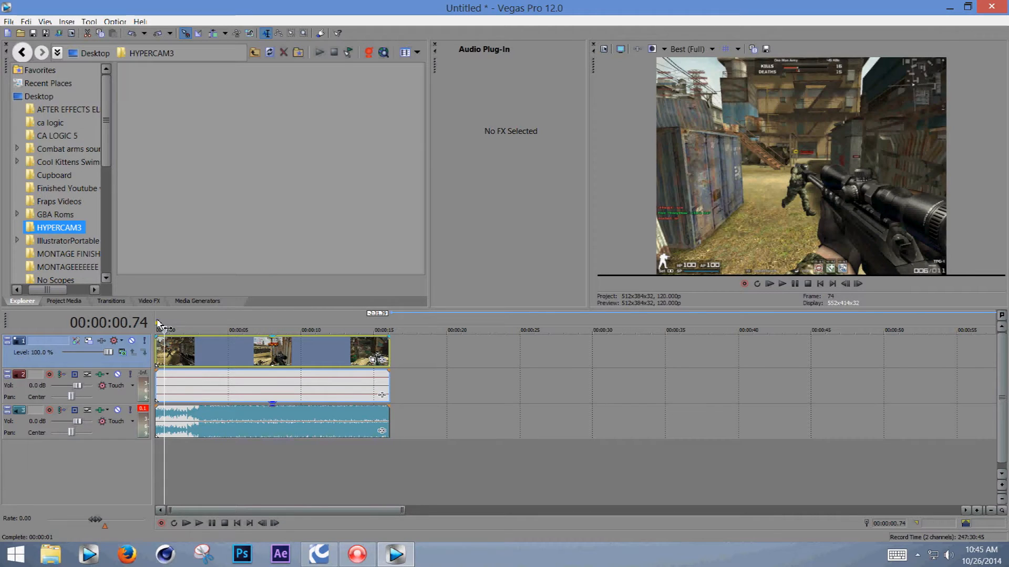
{"action": "left_click", "coordinate": [157, 321]}
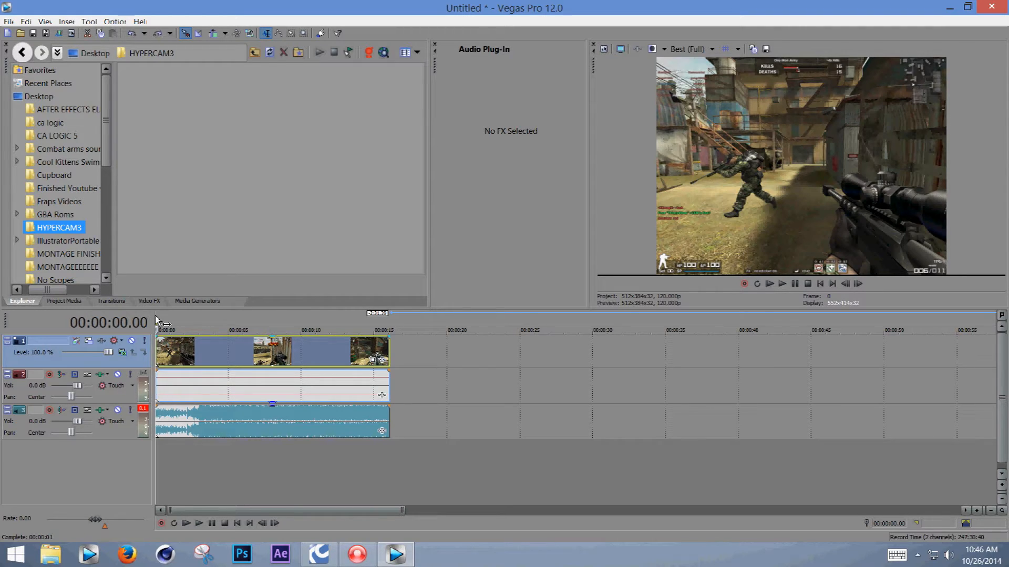
{"action": "left_click", "coordinate": [783, 284]}
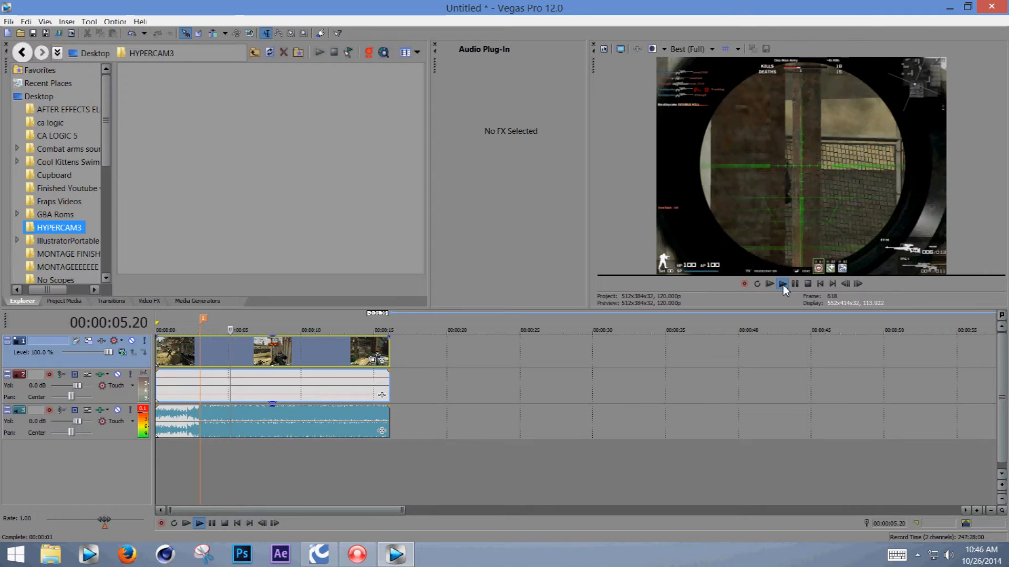
{"action": "key", "text": "m"}
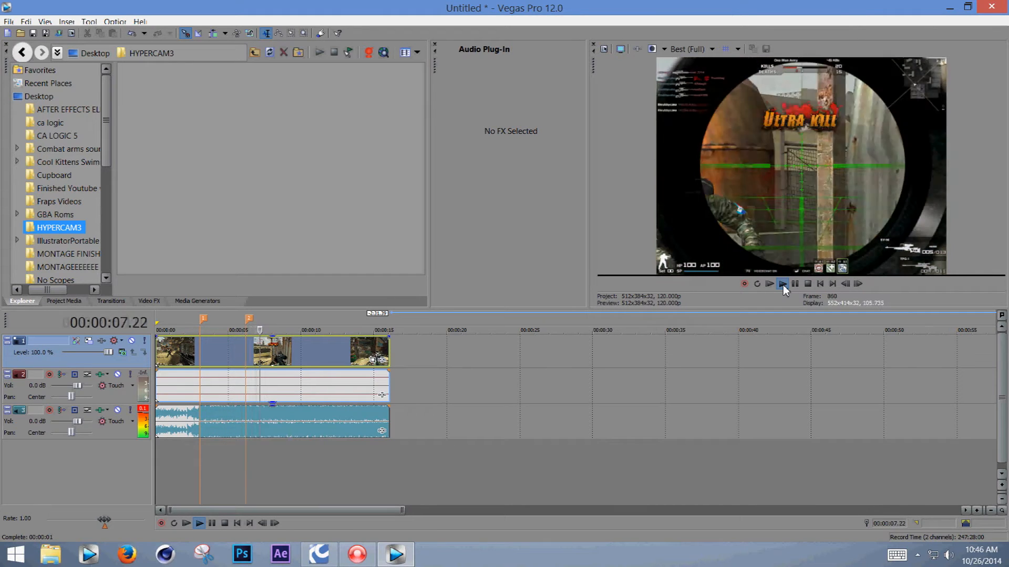
{"action": "key", "text": "m"}
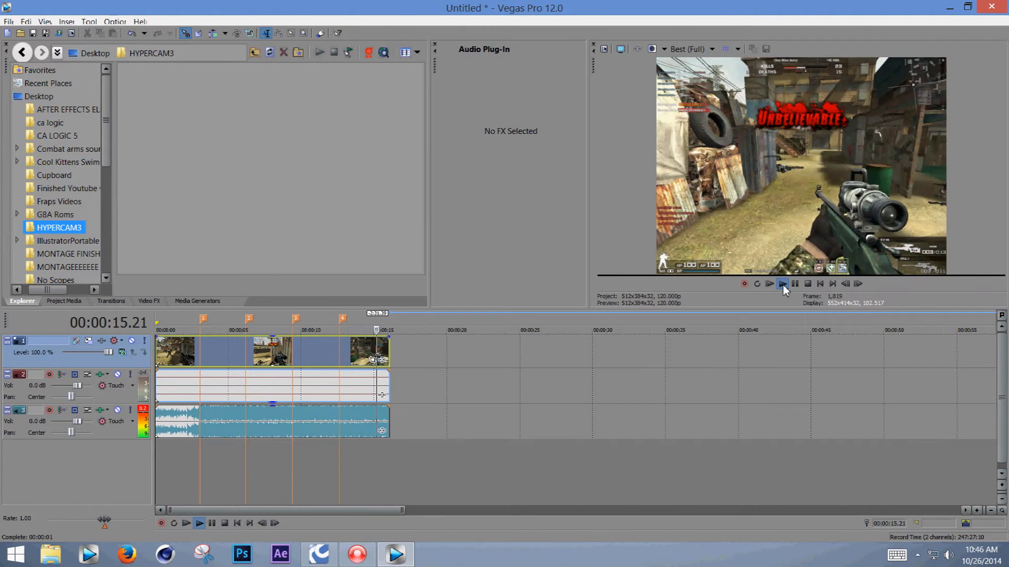
{"action": "key", "text": "m"}
{"action": "key", "text": "Return"}
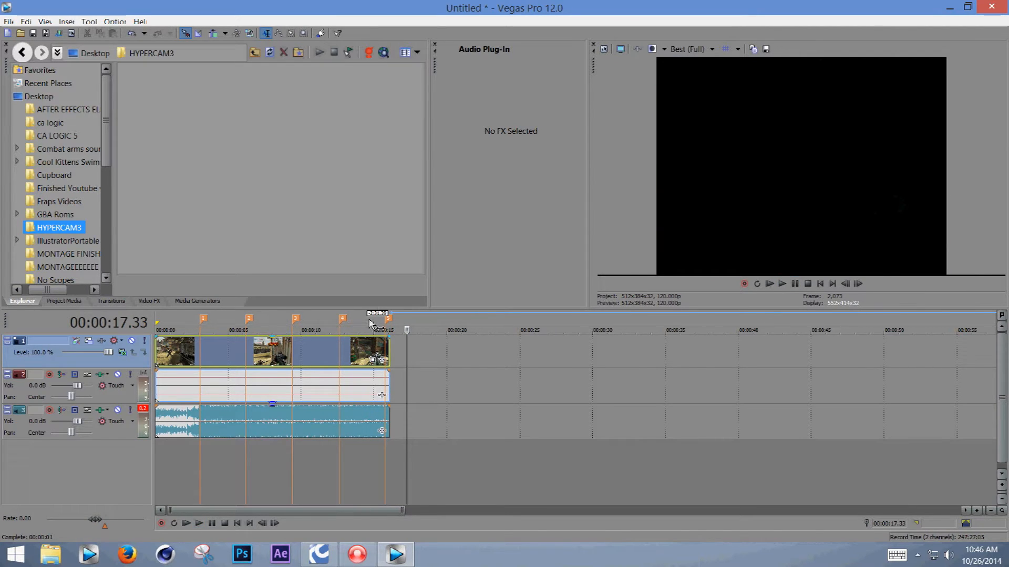
- Play back the section from 00:00:02.58 to check the markers against the music
{"action": "left_click", "coordinate": [192, 329]}
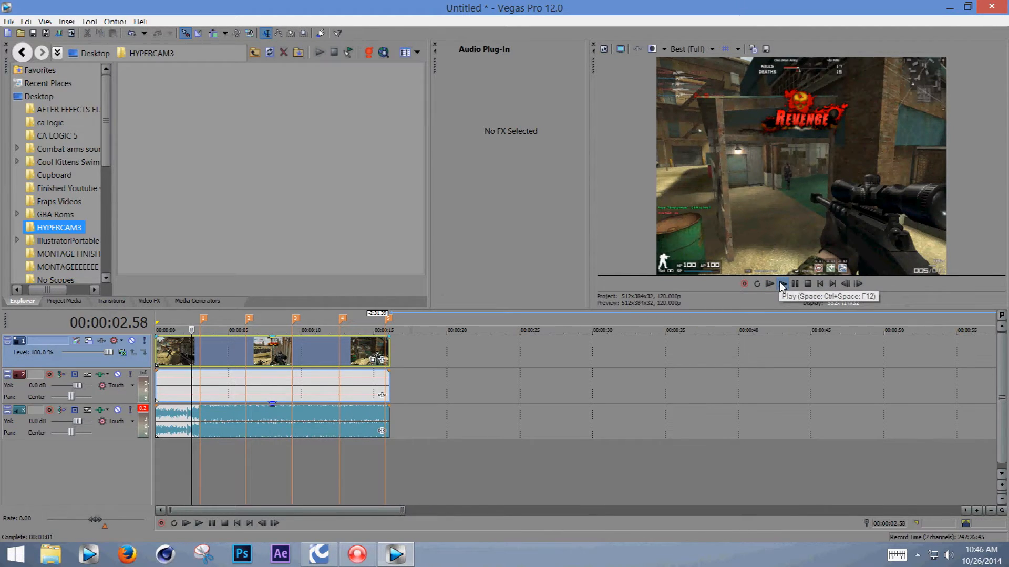
{"action": "left_click", "coordinate": [782, 284]}
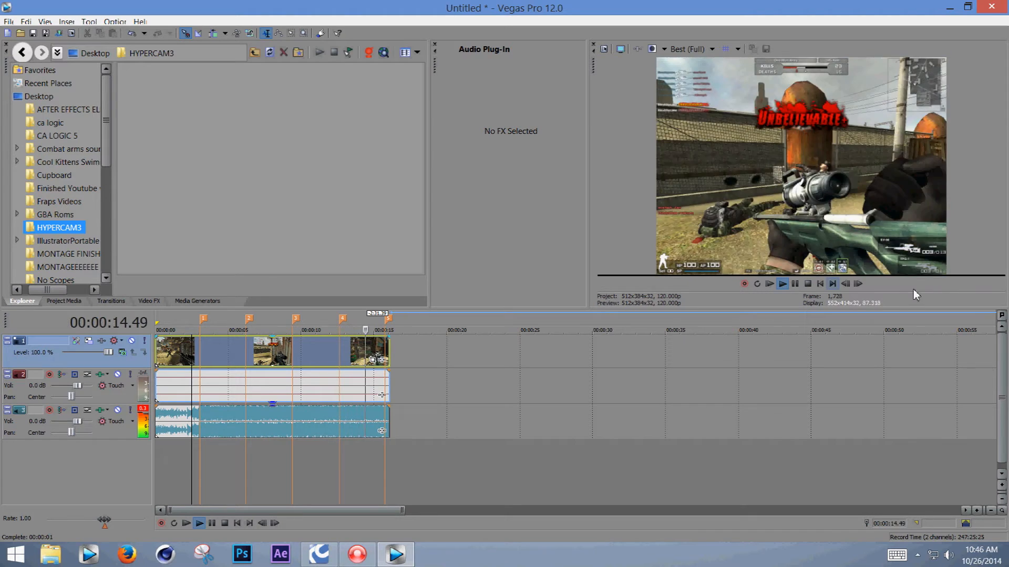
{"action": "left_click", "coordinate": [796, 285]}
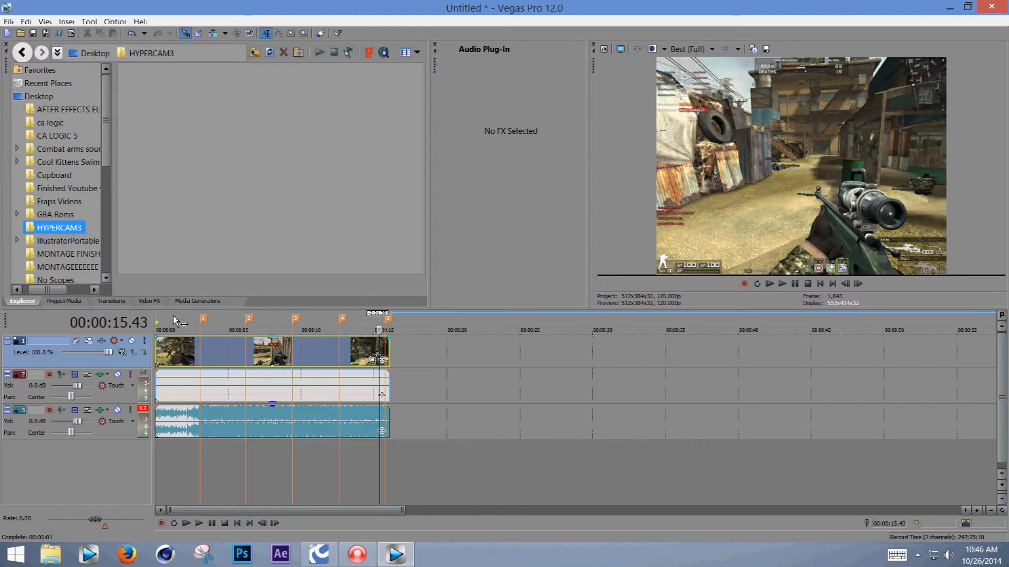
- Replay from the start and add four markers between the existing ones, at about 4.5, 8, 11 and 14 seconds
{"action": "left_click", "coordinate": [156, 319]}
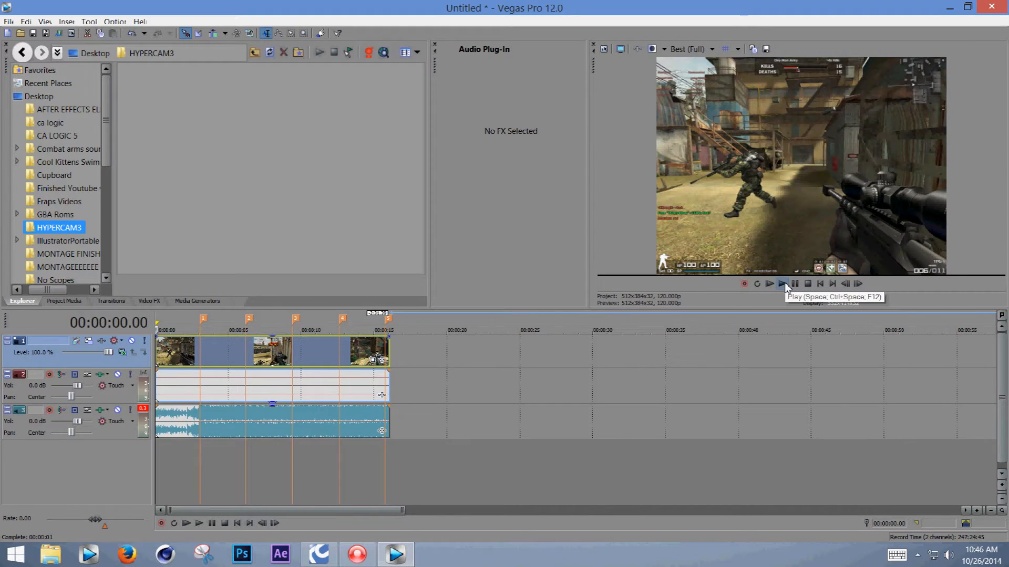
{"action": "left_click", "coordinate": [783, 283]}
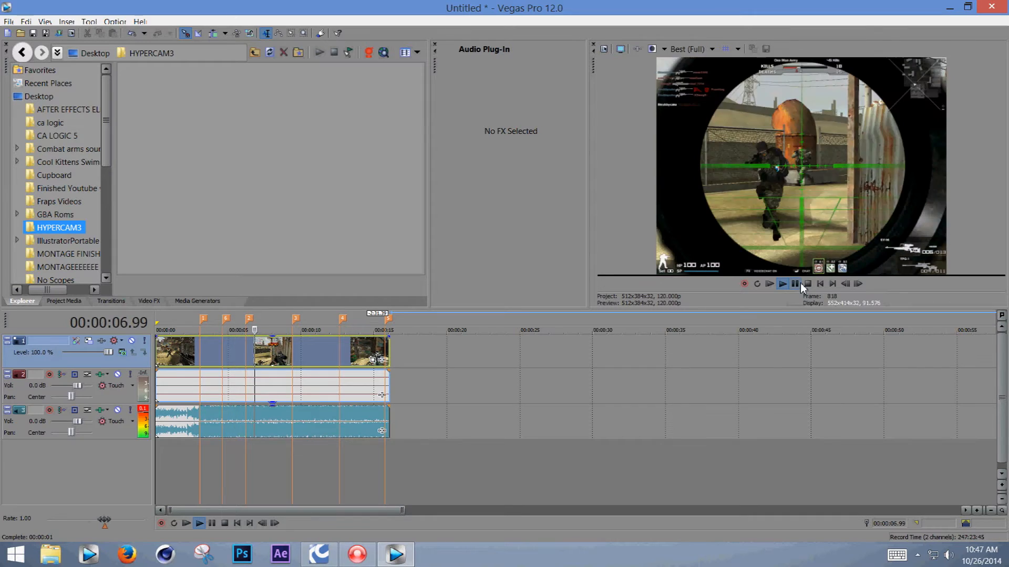
{"action": "key", "text": "m"}
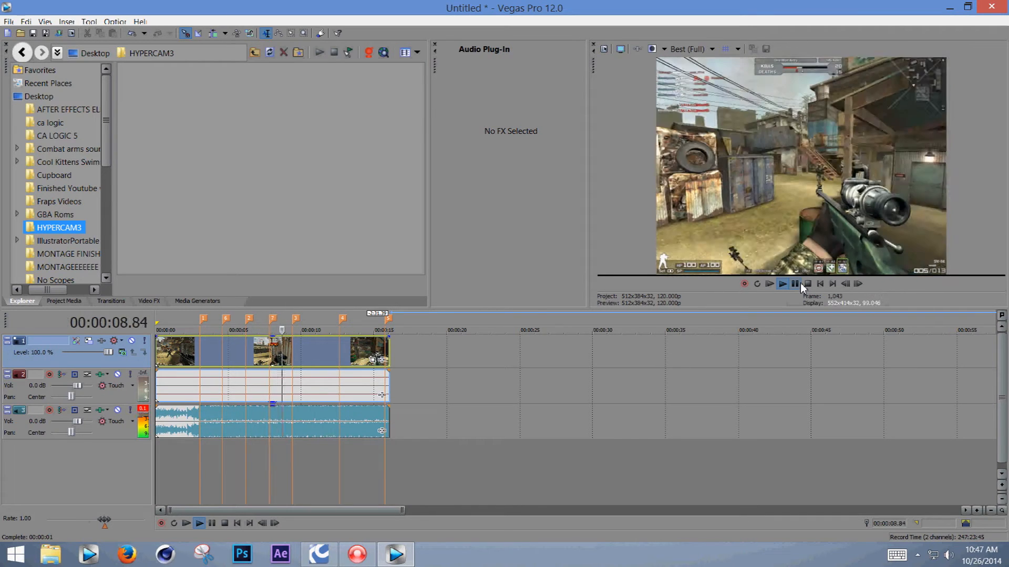
{"action": "key", "text": "m"}
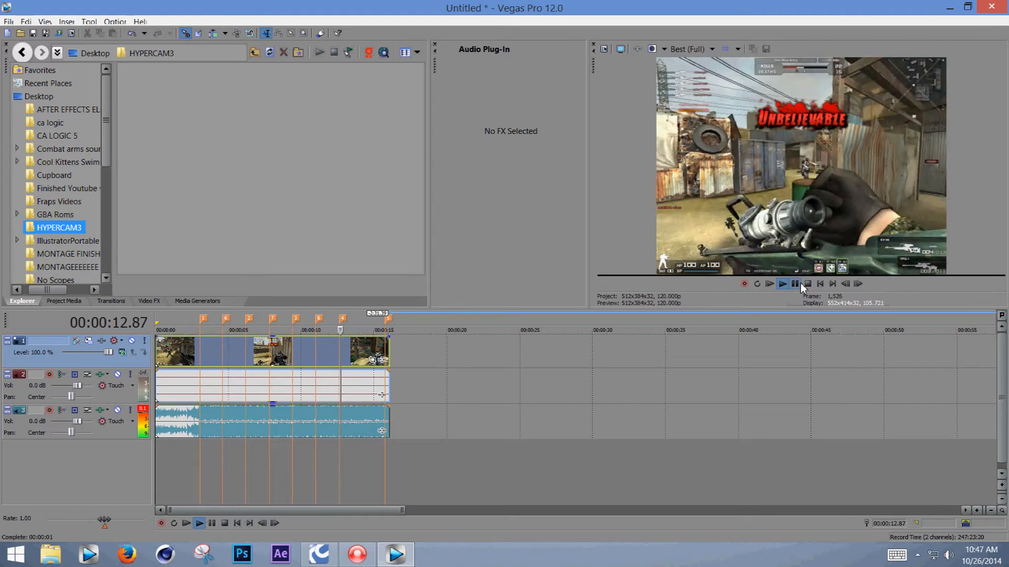
{"action": "key", "text": "m"}
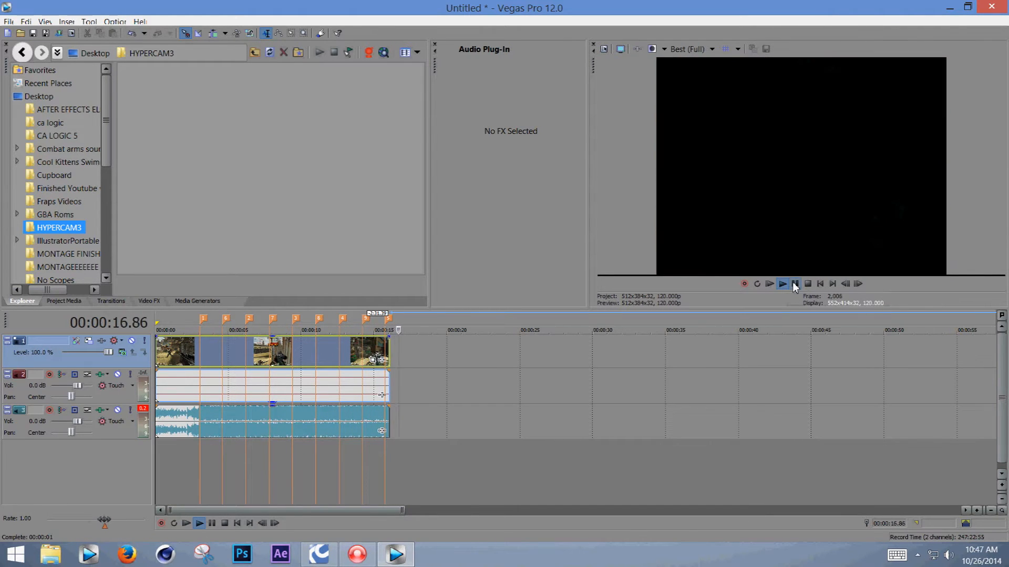
{"action": "scroll", "coordinate": [244, 348], "scroll_direction": "up", "scroll_amount": 2}
{"action": "scroll", "coordinate": [244, 348], "scroll_direction": "up", "scroll_amount": 1}
{"action": "scroll", "coordinate": [250, 349], "scroll_direction": "down", "scroll_amount": 3}
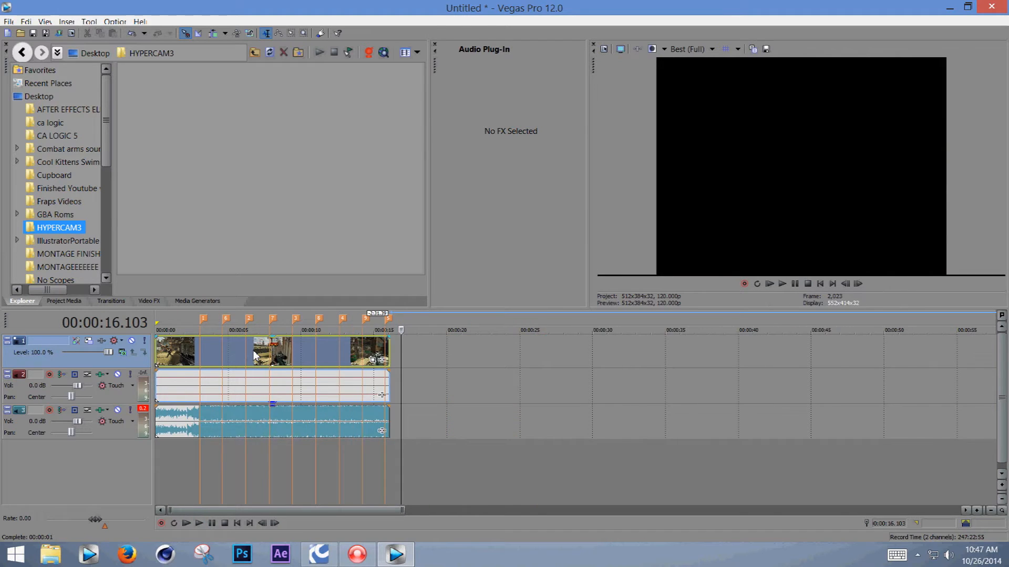
- Step through the opening frame by frame to the first kill shot and split the gameplay clip at 00:00:01.34
{"action": "left_click", "coordinate": [156, 321]}
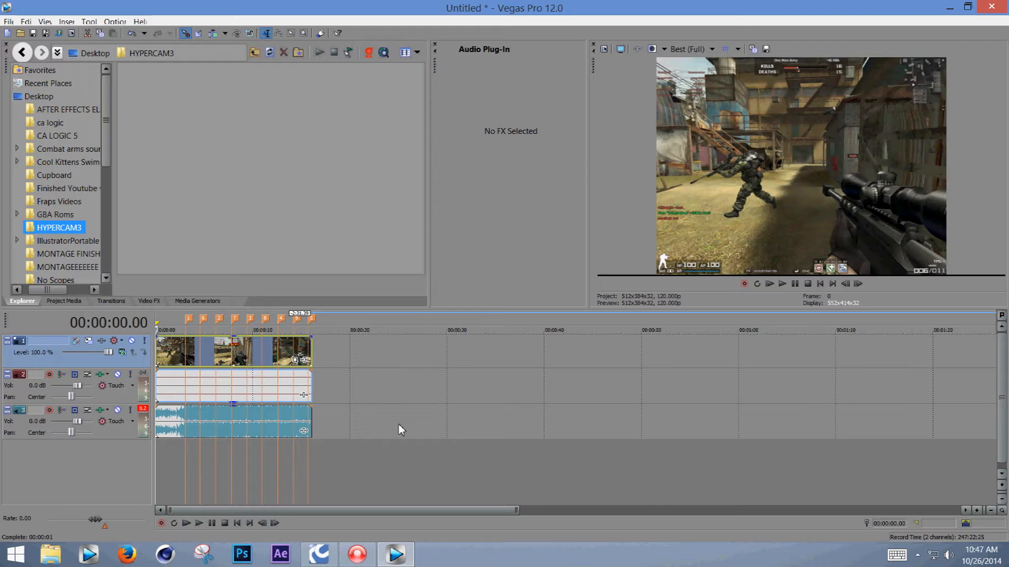
{"action": "scroll", "coordinate": [405, 424], "scroll_direction": "up", "scroll_amount": 4}
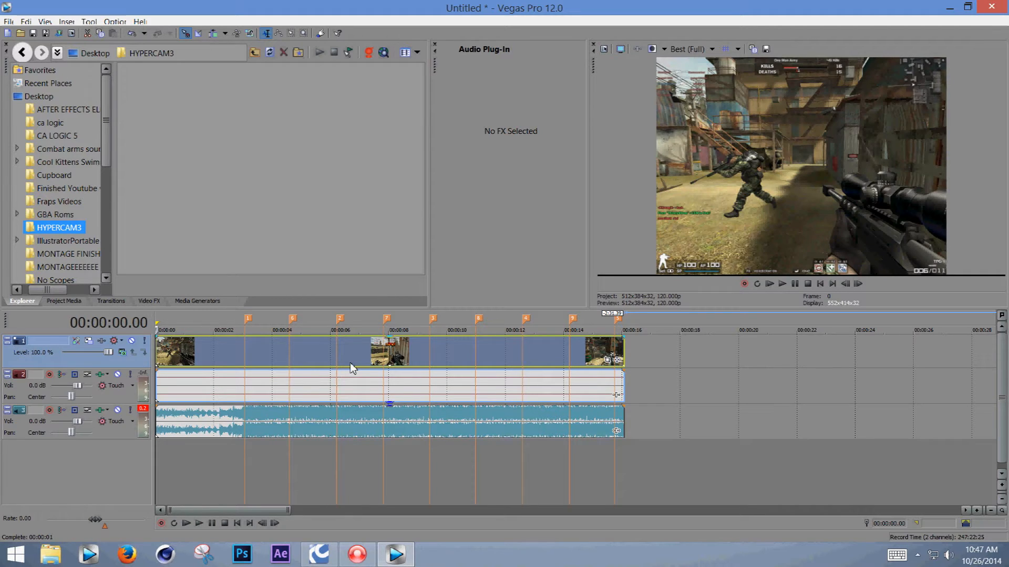
{"action": "key", "text": "space"}
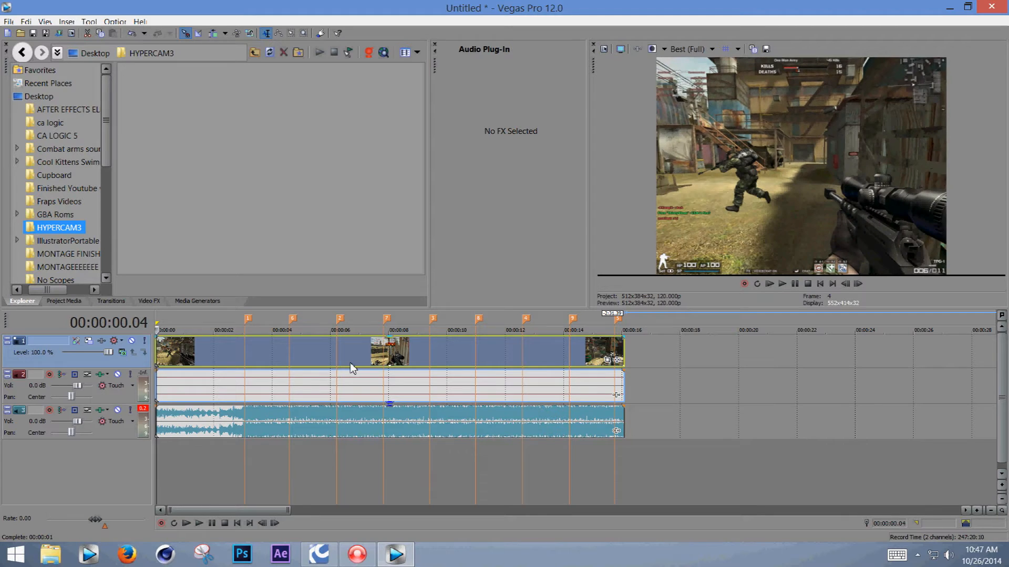
{"action": "key", "text": "Right"}
{"action": "key", "text": "Left"}
{"action": "key", "text": "Left"}
{"action": "key", "text": "Left"}
{"action": "key", "text": "Left"}
{"action": "key", "text": "Left"}
{"action": "key", "text": "Left"}
{"action": "key", "text": "Left"}
{"action": "key", "text": "Left"}
{"action": "key", "text": "Left"}
{"action": "key", "text": "Left"}
{"action": "key", "text": "Left"}
{"action": "key", "text": "Left"}
{"action": "key", "text": "Left"}
{"action": "key", "text": "Left"}
{"action": "key", "text": "Left"}
{"action": "key", "text": "Left"}
{"action": "key", "text": "Left"}
{"action": "key", "text": "Left"}
{"action": "key", "text": "Left"}
{"action": "key", "text": "Left"}
{"action": "key", "text": "Right"}
{"action": "key", "text": "Right"}
{"action": "key", "text": "Right"}
{"action": "key", "text": "Right"}
{"action": "key", "text": "Right"}
{"action": "key", "text": "Right"}
{"action": "key", "text": "Right"}
{"action": "key", "text": "Right"}
{"action": "key", "text": "Right"}
{"action": "key", "text": "Right"}
{"action": "key", "text": "Right"}
{"action": "key", "text": "Right"}
{"action": "key", "text": "Right"}
{"action": "key", "text": "Right"}
{"action": "key", "text": "Right"}
{"action": "key", "text": "Right"}
{"action": "key", "text": "Right"}
{"action": "key", "text": "Right"}
{"action": "key", "text": "Right"}
{"action": "key", "text": "Right"}
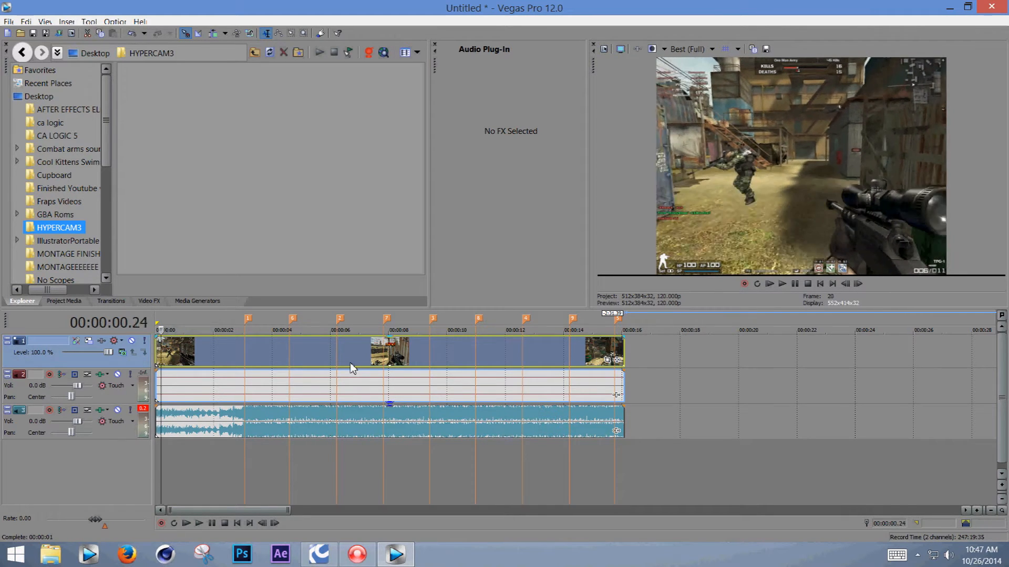
{"action": "key", "text": "Right"}
{"action": "key", "text": "Right"}
{"action": "key", "text": "Right"}
{"action": "key", "text": "Right"}
{"action": "key", "text": "Right"}
{"action": "key", "text": "Right"}
{"action": "key", "text": "Right"}
{"action": "key", "text": "Right"}
{"action": "key", "text": "Right"}
{"action": "key", "text": "Right"}
{"action": "key", "text": "Right"}
{"action": "key", "text": "Right"}
{"action": "key", "text": "Right"}
{"action": "key", "text": "Right"}
{"action": "key", "text": "Right"}
{"action": "key", "text": "Right"}
{"action": "key", "text": "Right"}
{"action": "key", "text": "Right"}
{"action": "key", "text": "Right"}
{"action": "key", "text": "Right"}
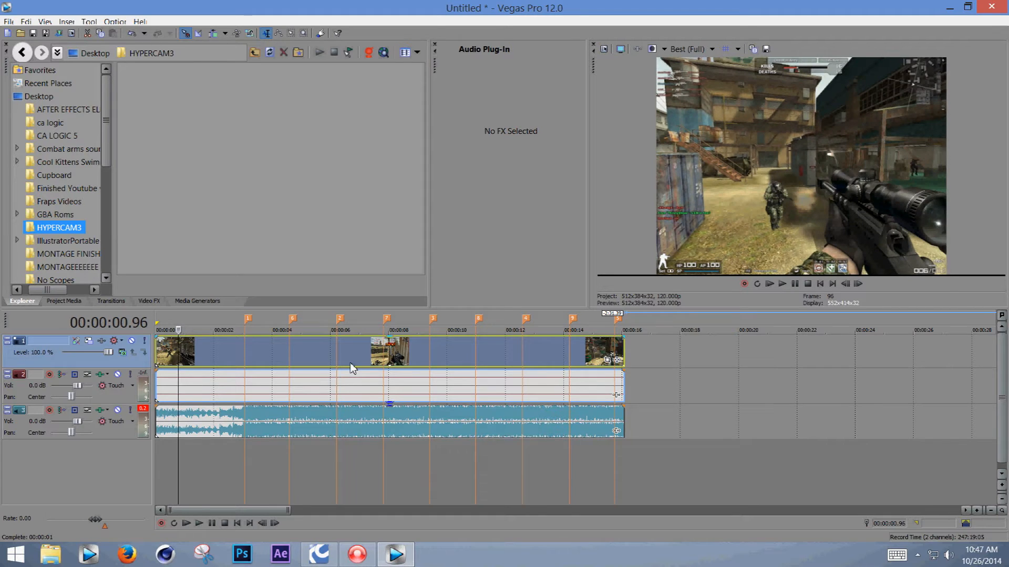
{"action": "key", "text": "Right"}
{"action": "key", "text": "Right"}
{"action": "key", "text": "Right"}
{"action": "key", "text": "Right"}
{"action": "key", "text": "Right"}
{"action": "key", "text": "Right"}
{"action": "key", "text": "Right"}
{"action": "key", "text": "Right"}
{"action": "key", "text": "Right"}
{"action": "key", "text": "Right"}
{"action": "key", "text": "Right"}
{"action": "key", "text": "Right"}
{"action": "key", "text": "Right"}
{"action": "key", "text": "Right"}
{"action": "key", "text": "Right"}
{"action": "key", "text": "Right"}
{"action": "key", "text": "Right"}
{"action": "key", "text": "Right"}
{"action": "key", "text": "Right"}
{"action": "key", "text": "Right"}
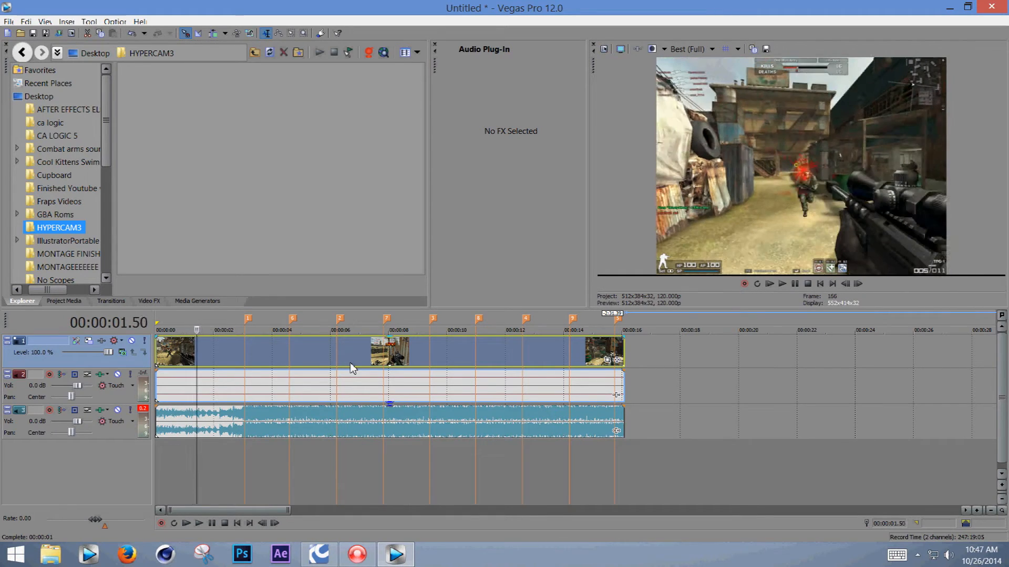
{"action": "key", "text": "Left"}
{"action": "key", "text": "Left"}
{"action": "key", "text": "Left"}
{"action": "key", "text": "Left"}
{"action": "key", "text": "Left"}
{"action": "key", "text": "Left"}
{"action": "key", "text": "Left"}
{"action": "key", "text": "Left"}
{"action": "key", "text": "Left"}
{"action": "key", "text": "Left"}
{"action": "key", "text": "Left"}
{"action": "key", "text": "Left"}
{"action": "key", "text": "Left"}
{"action": "key", "text": "Left"}
{"action": "key", "text": "Left"}
{"action": "key", "text": "Left"}
{"action": "key", "text": "Left"}
{"action": "key", "text": "Left"}
{"action": "key", "text": "Left"}
{"action": "key", "text": "Left"}
{"action": "key", "text": "Left"}
{"action": "key", "text": "Left"}
{"action": "key", "text": "Left"}
{"action": "key", "text": "Left"}
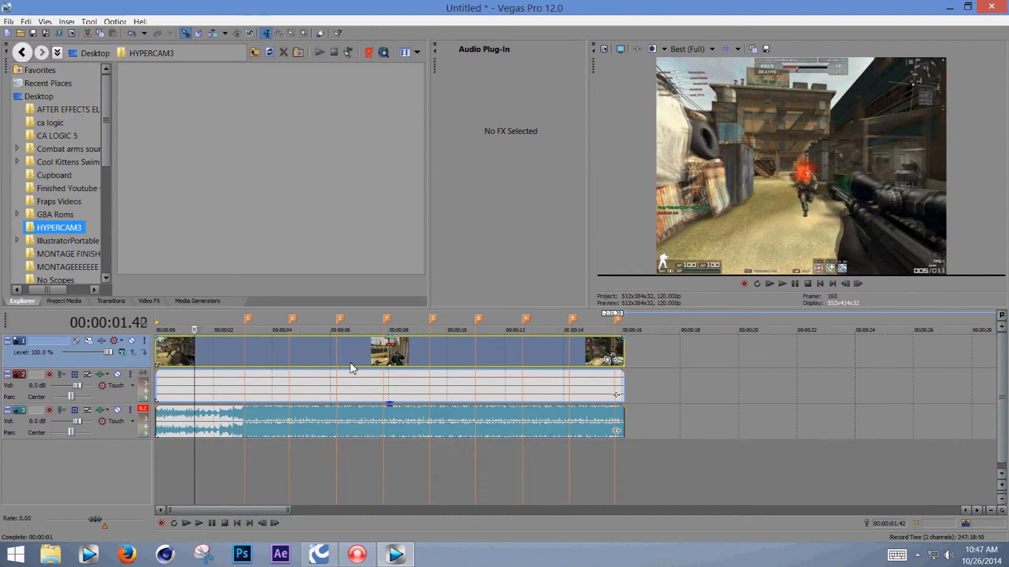
{"action": "key", "text": "Right"}
{"action": "key", "text": "Right"}
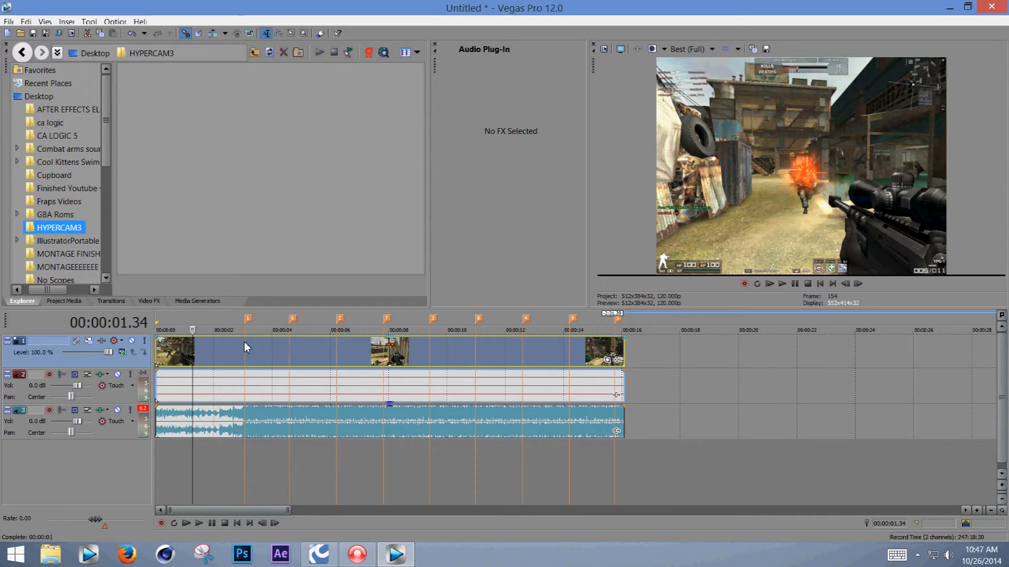
{"action": "key", "text": "Left"}
{"action": "key", "text": "Left"}
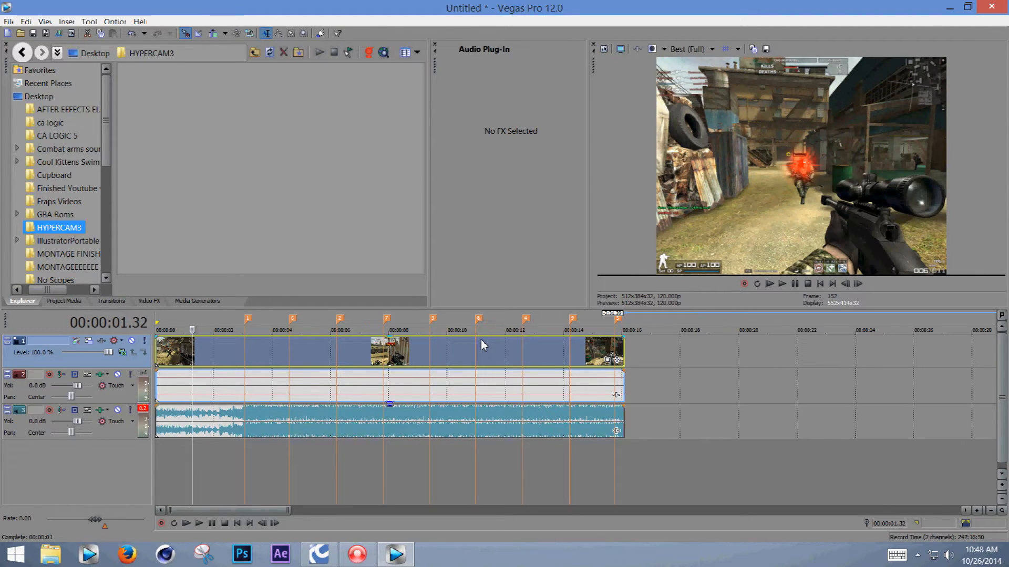
{"action": "key", "text": "Right"}
{"action": "key", "text": "Right"}
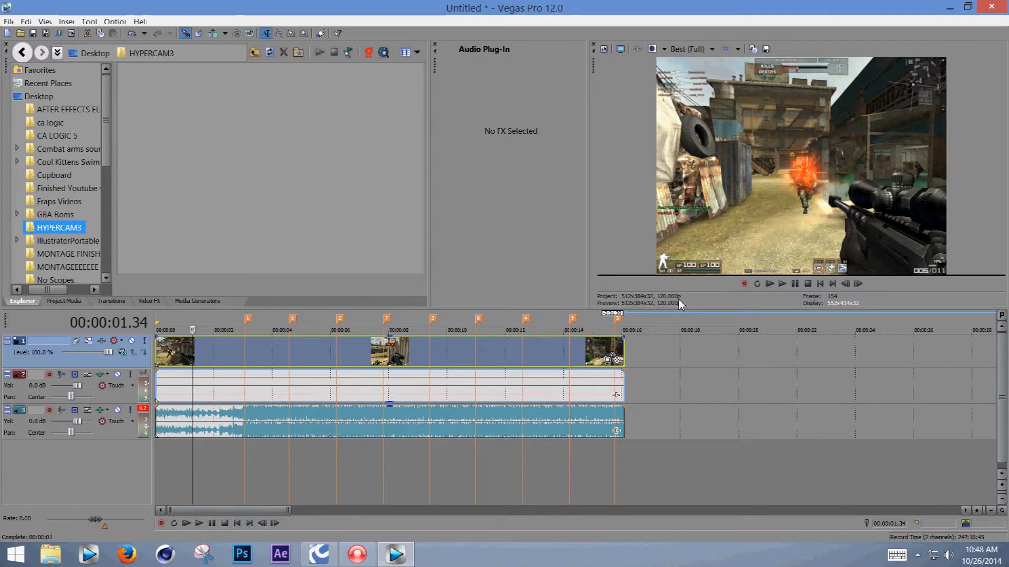
{"action": "key", "text": "s"}
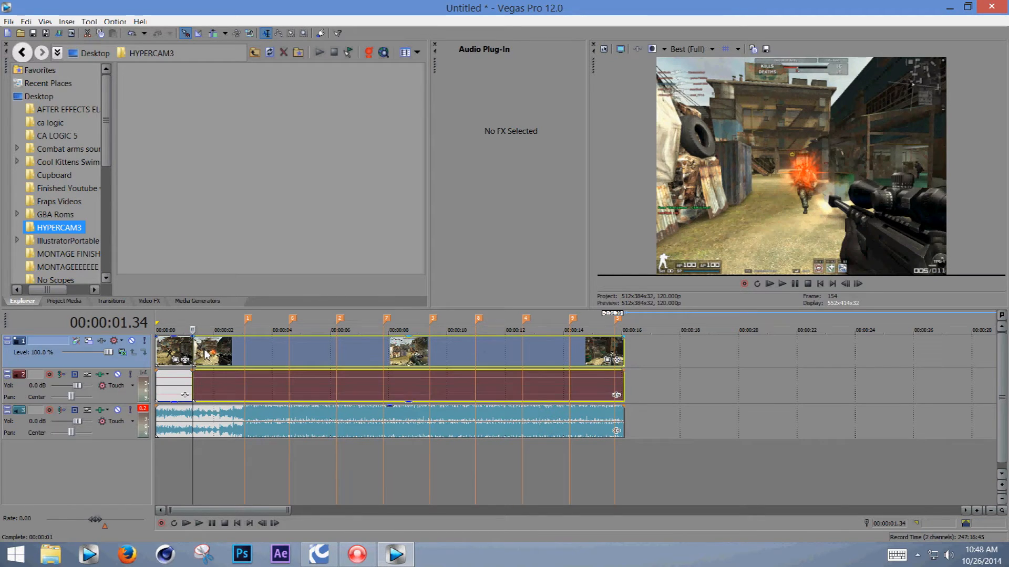
- Move the longer clip piece to start on the first marker, and move the short opening piece to end directly against it
{"action": "scroll", "coordinate": [241, 378], "scroll_direction": "up", "scroll_amount": 2}
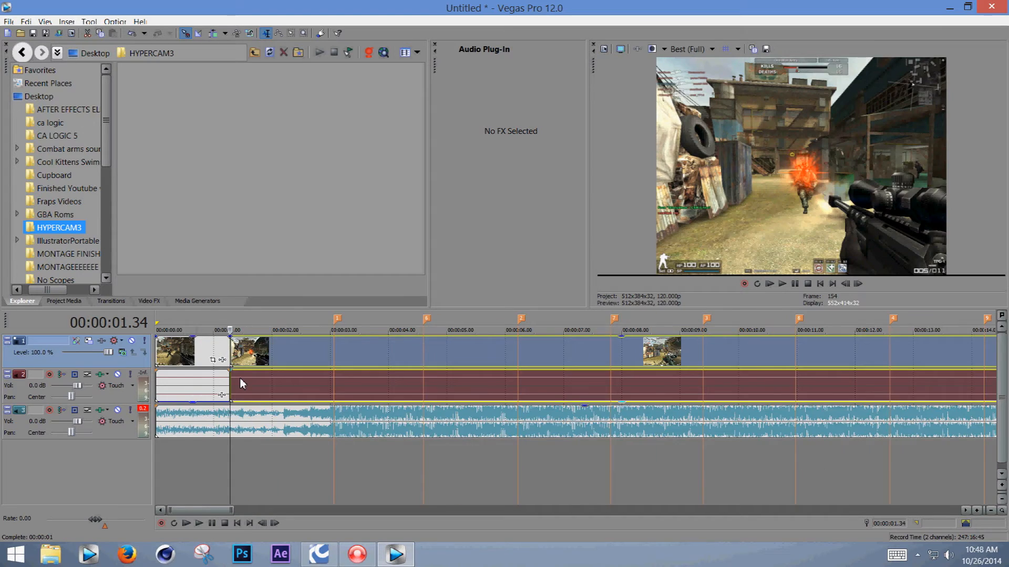
{"action": "scroll", "coordinate": [241, 378], "scroll_direction": "down", "scroll_amount": 2}
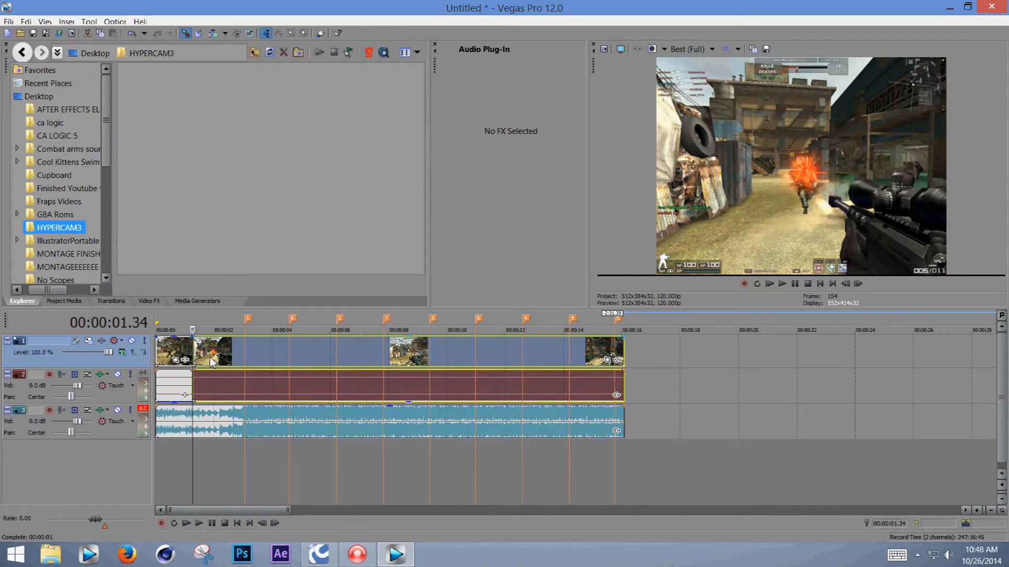
{"action": "left_click_drag", "start_coordinate": [212, 361], "coordinate": [260, 365]}
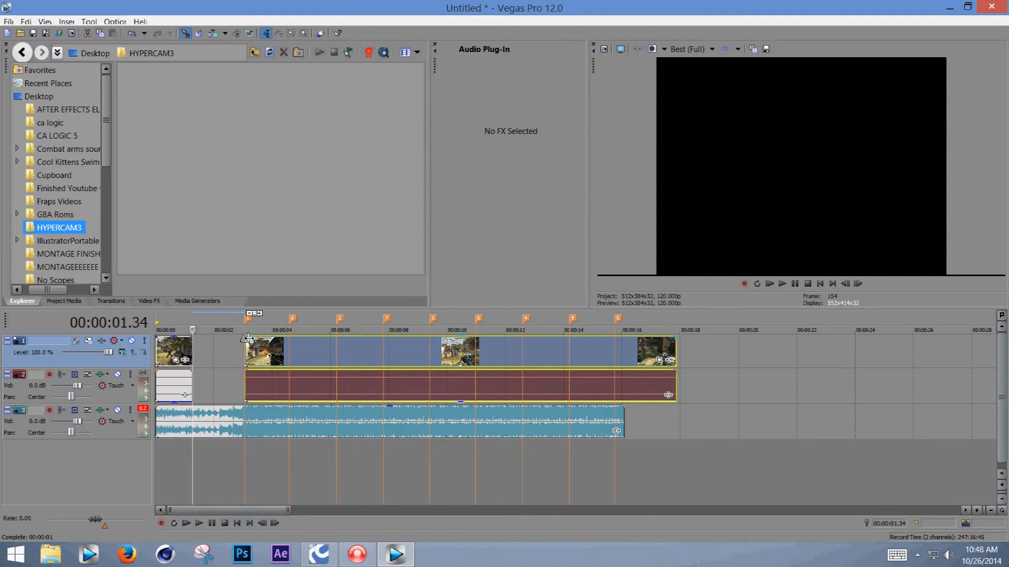
{"action": "left_click_drag", "start_coordinate": [164, 362], "coordinate": [216, 361]}
- Play back from just before the moved opening piece through the first marker to check the kill against the beat
{"action": "left_click", "coordinate": [202, 327]}
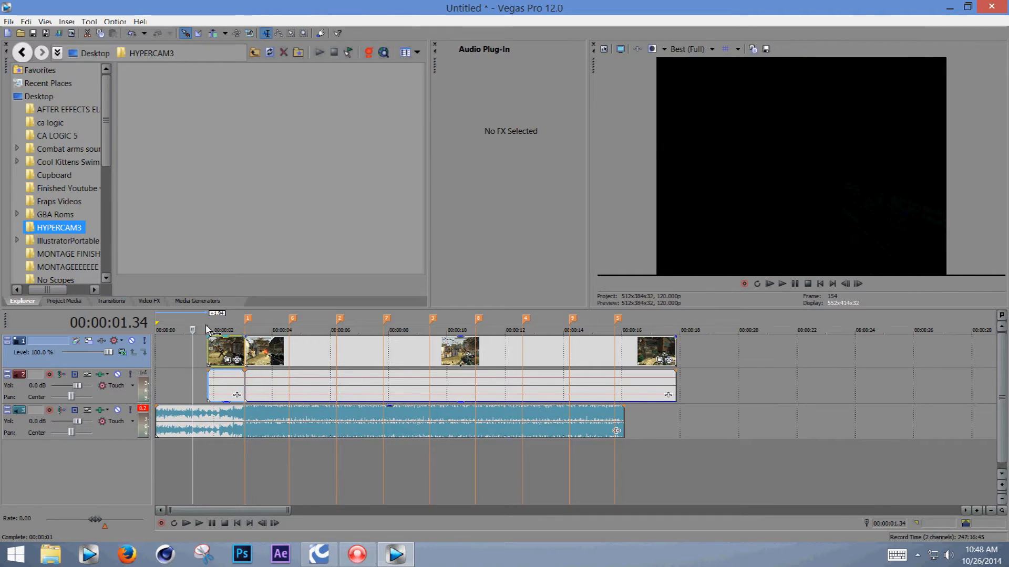
{"action": "left_click", "coordinate": [783, 285]}
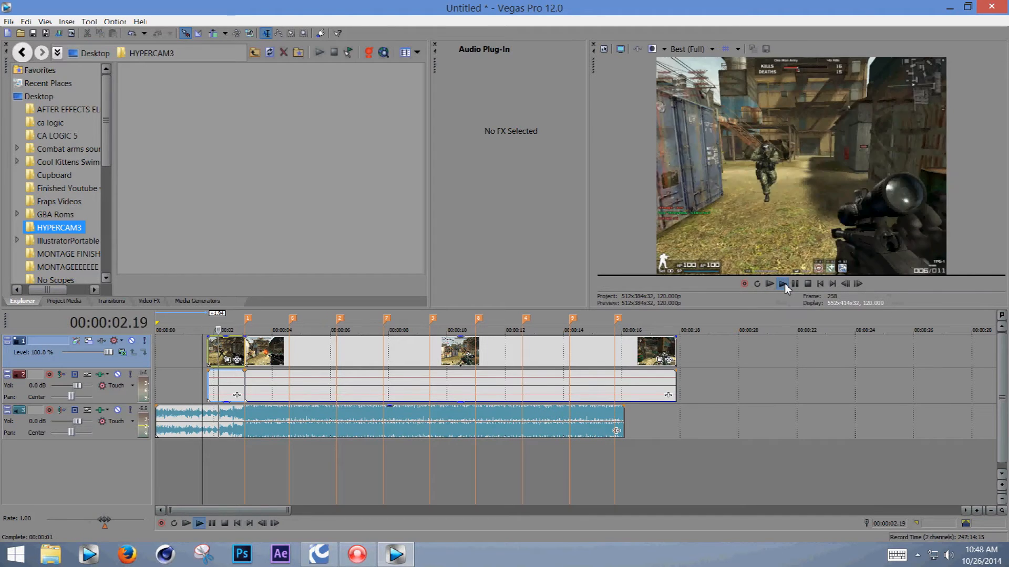
{"action": "left_click", "coordinate": [792, 284]}
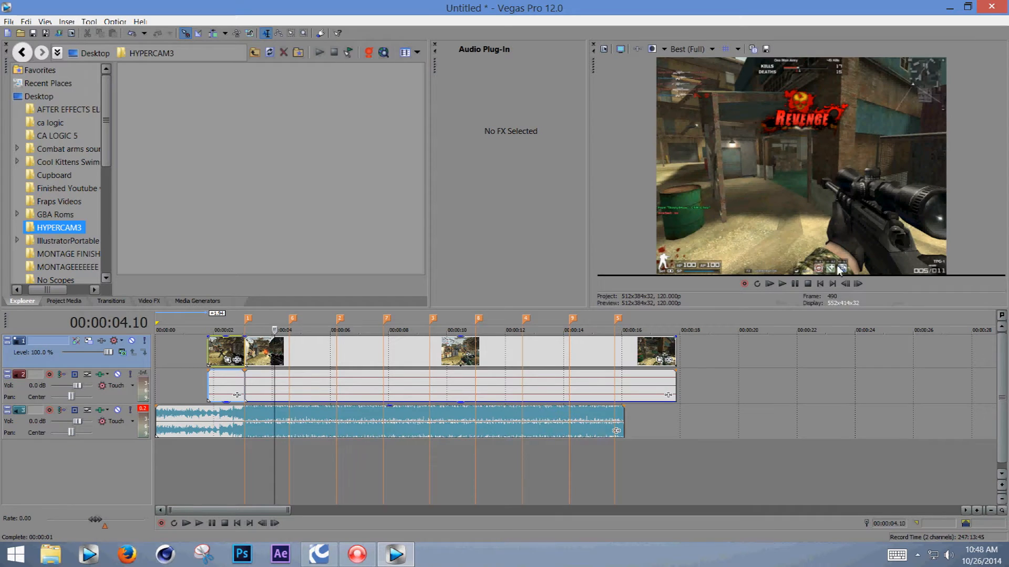
{"action": "left_click", "coordinate": [236, 322]}
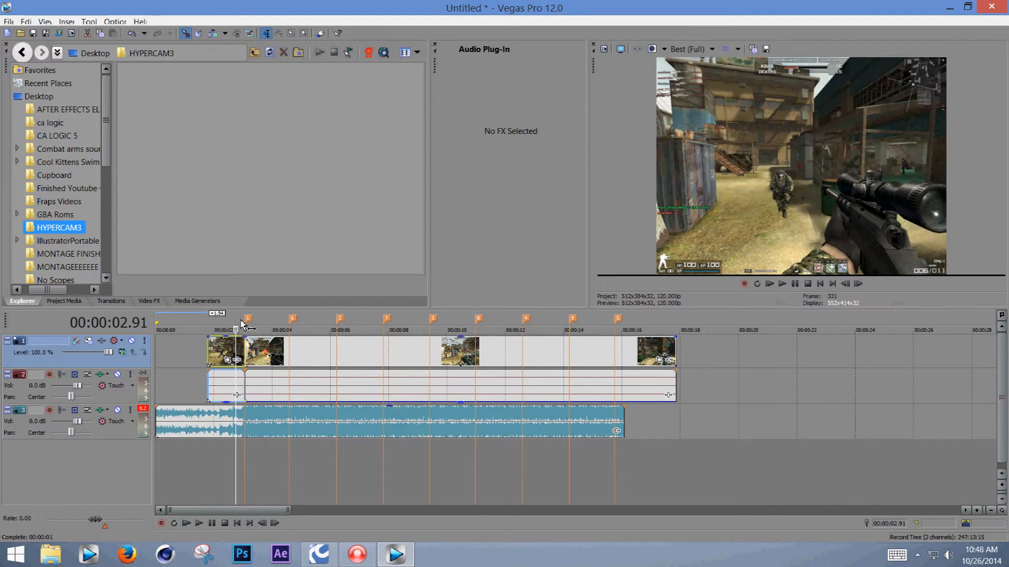
{"action": "left_click", "coordinate": [210, 329]}
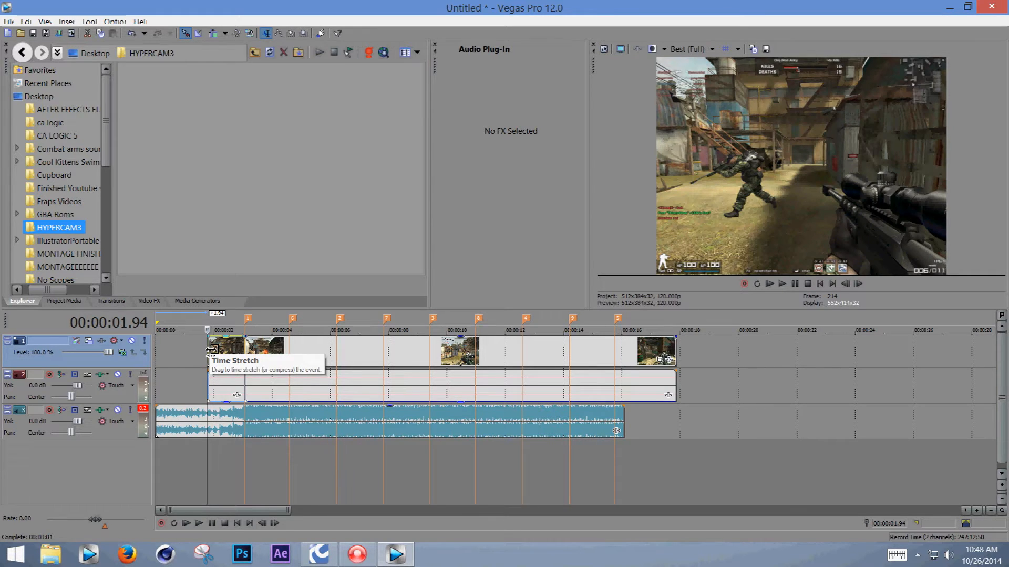
- Time-stretch the opening clip piece back to the start of the timeline to fill the gap, and play it through the first marker
{"action": "left_click_drag", "start_coordinate": [211, 351], "coordinate": [156, 357]}
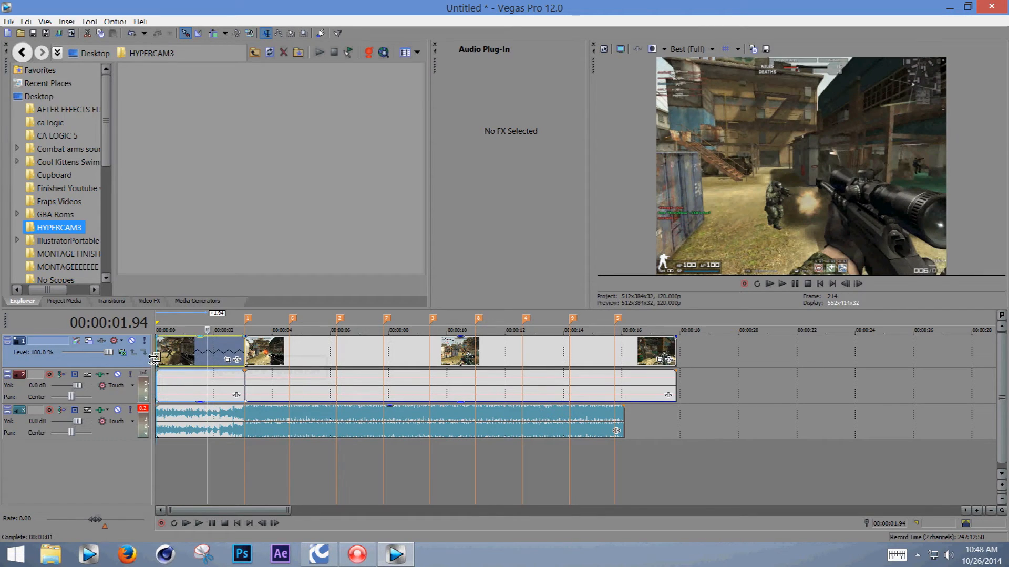
{"action": "mouse_move", "coordinate": [154, 358]}
{"action": "left_mouse_down"}
{"action": "mouse_move", "coordinate": [232, 369]}
{"action": "mouse_move", "coordinate": [162, 366]}
{"action": "left_mouse_up"}
{"action": "left_click", "coordinate": [159, 322]}
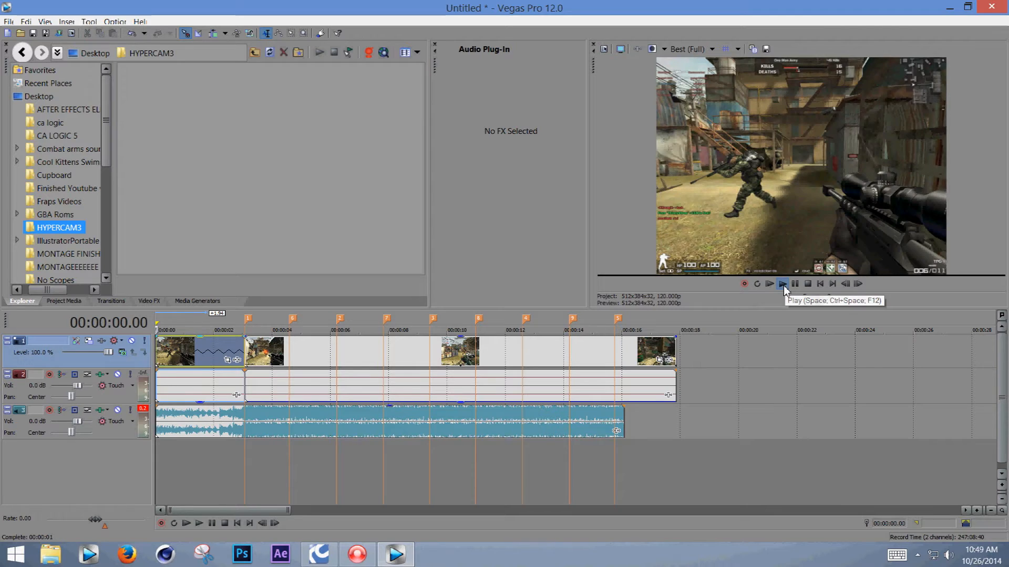
{"action": "left_click", "coordinate": [783, 286]}
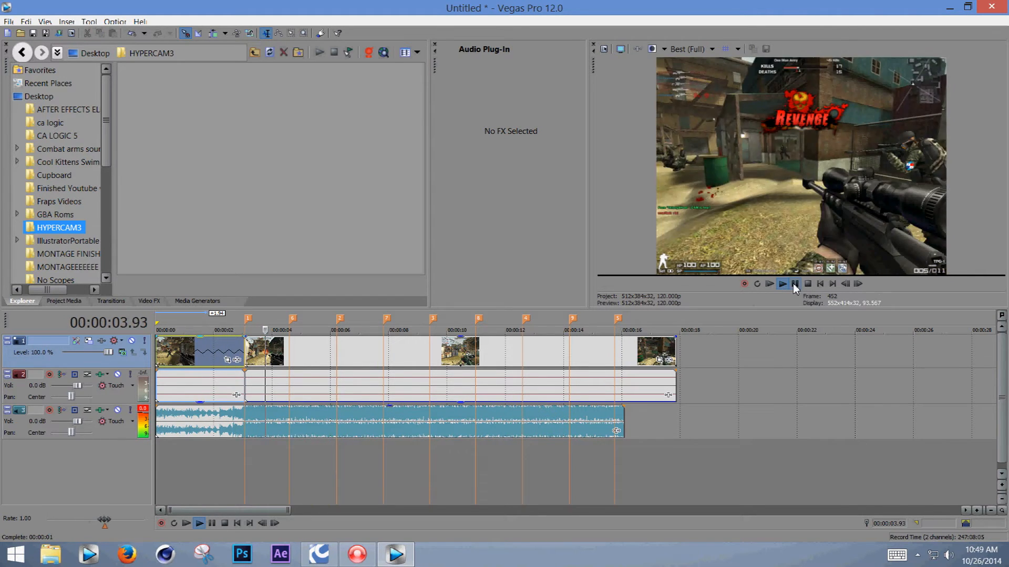
{"action": "left_click", "coordinate": [795, 285]}
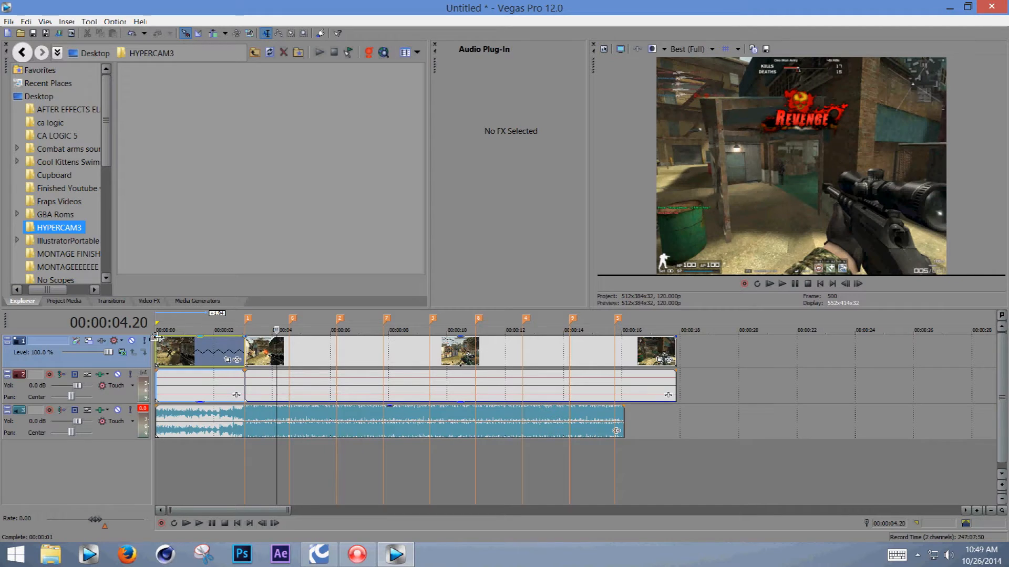
- Give the opening clip piece a fade-in of about 00:00:01.64 and check it by playing from the start
{"action": "left_click_drag", "start_coordinate": [156, 337], "coordinate": [201, 344]}
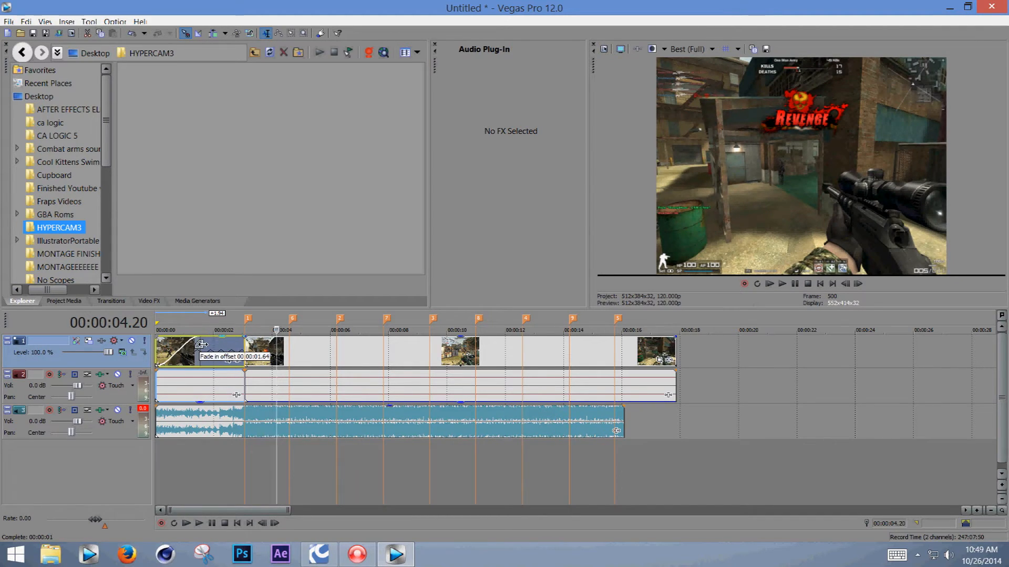
{"action": "left_click", "coordinate": [158, 321]}
{"action": "left_click", "coordinate": [783, 284]}
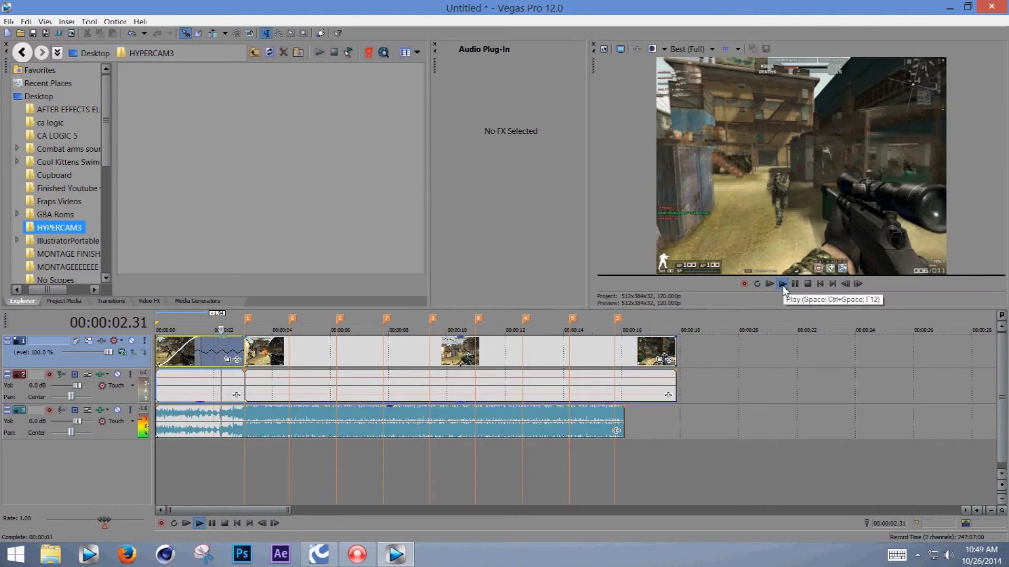
{"action": "left_click", "coordinate": [794, 284]}
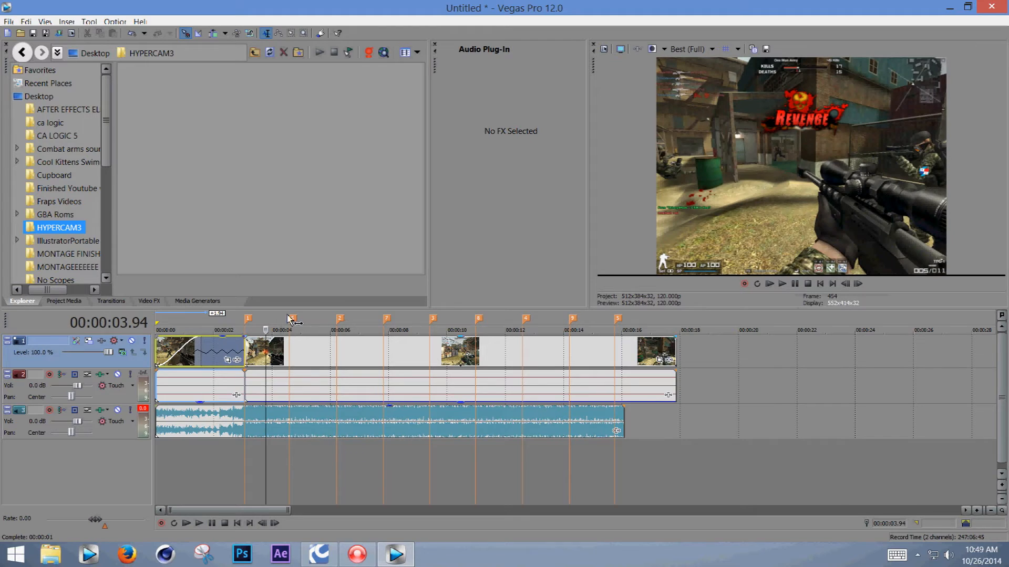
{"action": "left_click_drag", "start_coordinate": [199, 340], "coordinate": [156, 339]}
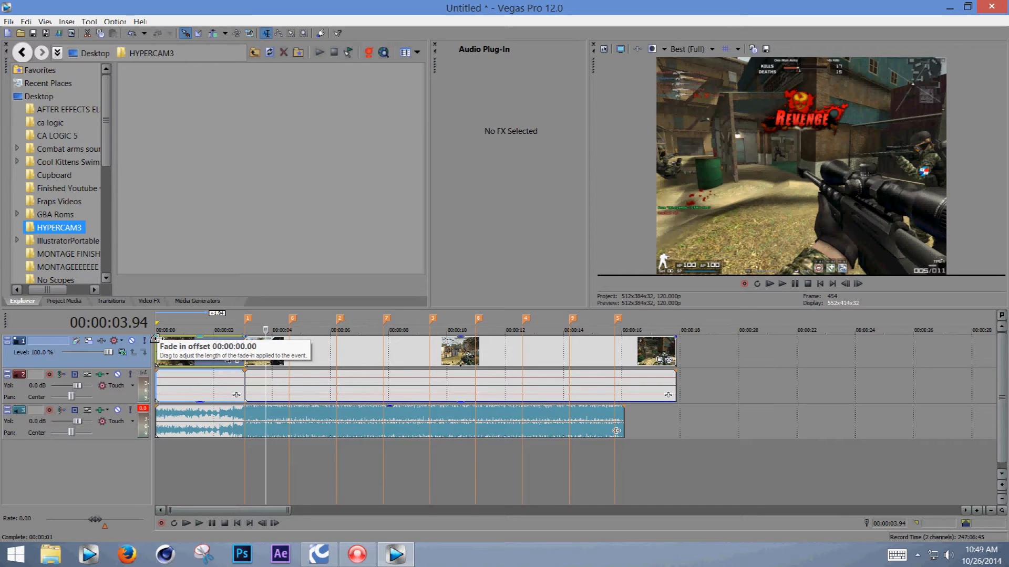
{"action": "left_click_drag", "start_coordinate": [156, 339], "coordinate": [204, 347]}
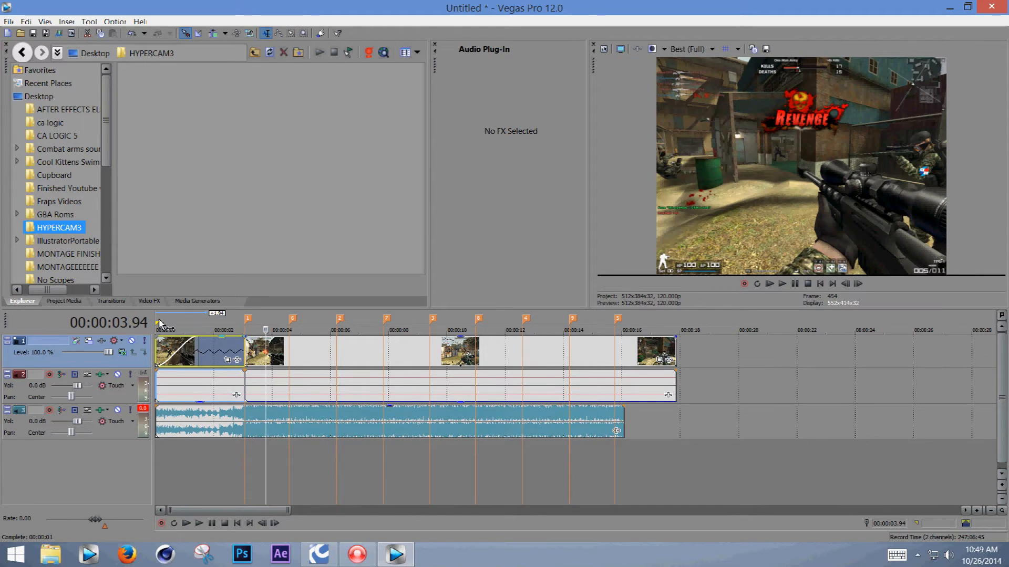
{"action": "left_click", "coordinate": [160, 324]}
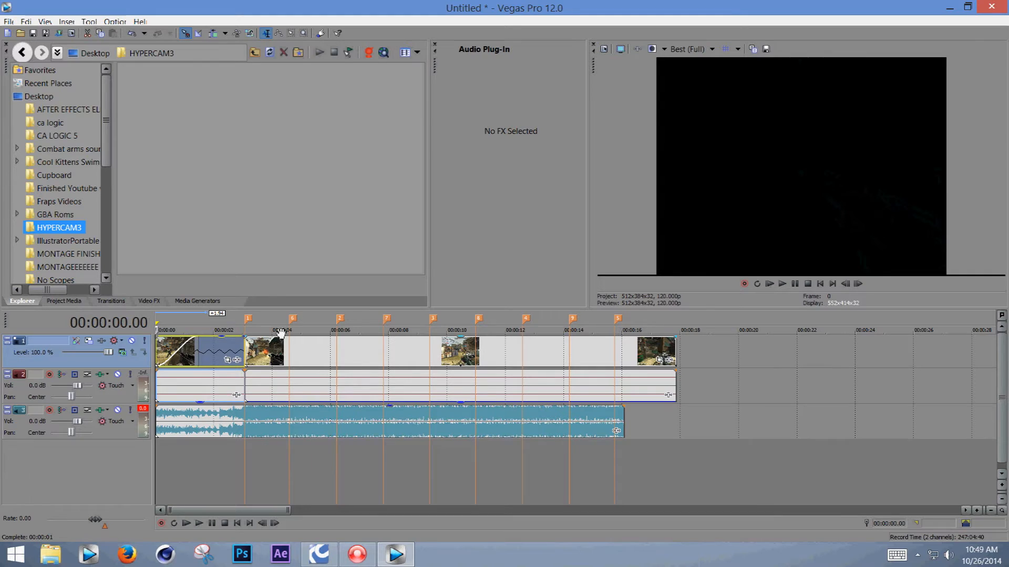
- Play from 00:00:02.67 to 00:00:05.00 to check the first kill on its marker and watch for the second kill
{"action": "left_click", "coordinate": [226, 324]}
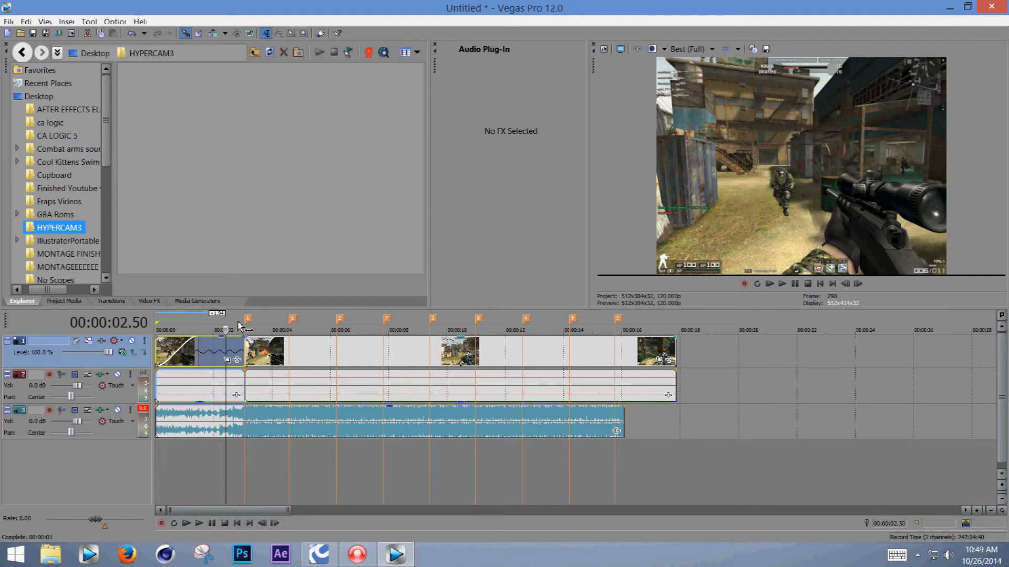
{"action": "left_click", "coordinate": [238, 325]}
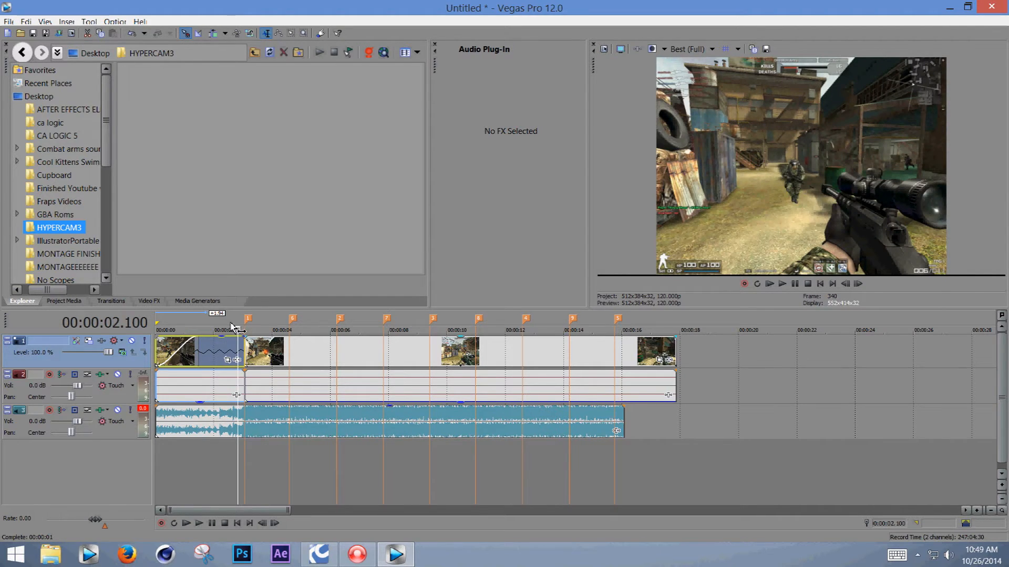
{"action": "left_click", "coordinate": [230, 325]}
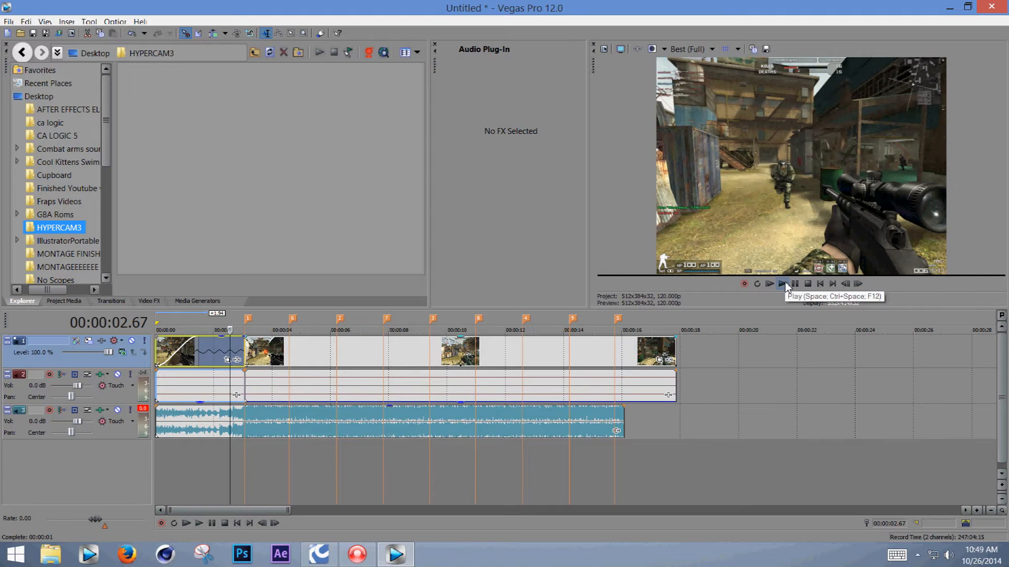
{"action": "left_click", "coordinate": [785, 285]}
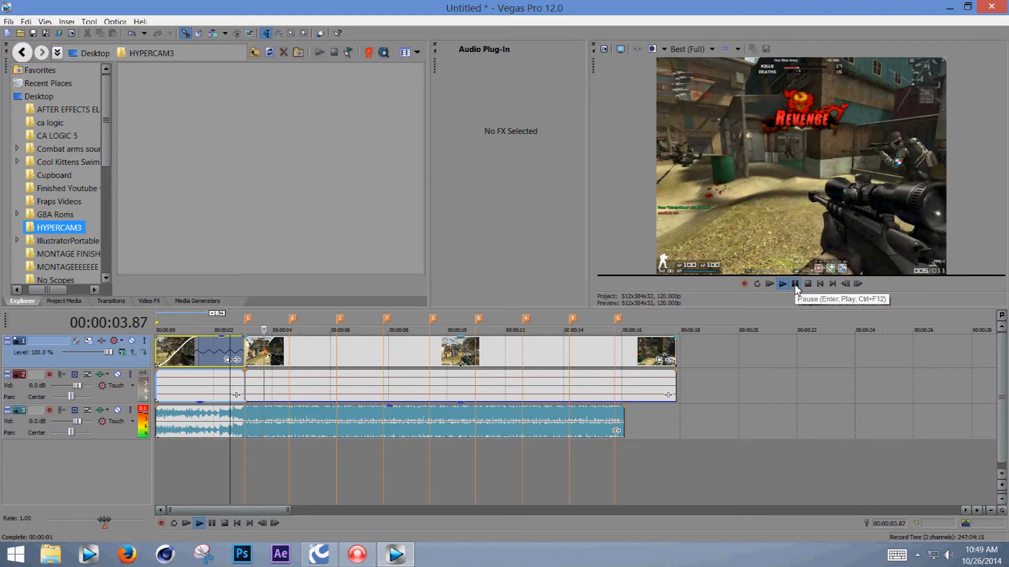
{"action": "left_click", "coordinate": [796, 285]}
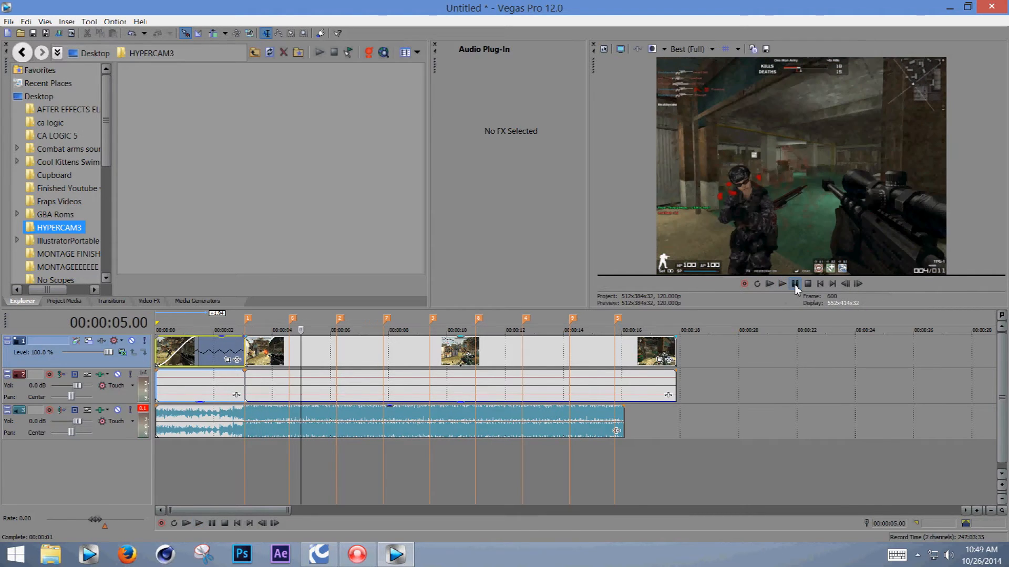
- Find the exact frame of the second kill shot and split the gameplay clip there, at 00:00:04.106
{"action": "key", "text": "Left"}
{"action": "key", "text": "Left"}
{"action": "key", "text": "Left"}
{"action": "key", "text": "Left"}
{"action": "key", "text": "Left"}
{"action": "key", "text": "Left"}
{"action": "key", "text": "Left"}
{"action": "key", "text": "Left"}
{"action": "key", "text": "Left"}
{"action": "key", "text": "Left"}
{"action": "key", "text": "Left"}
{"action": "key", "text": "Left"}
{"action": "key", "text": "Left"}
{"action": "key", "text": "Left"}
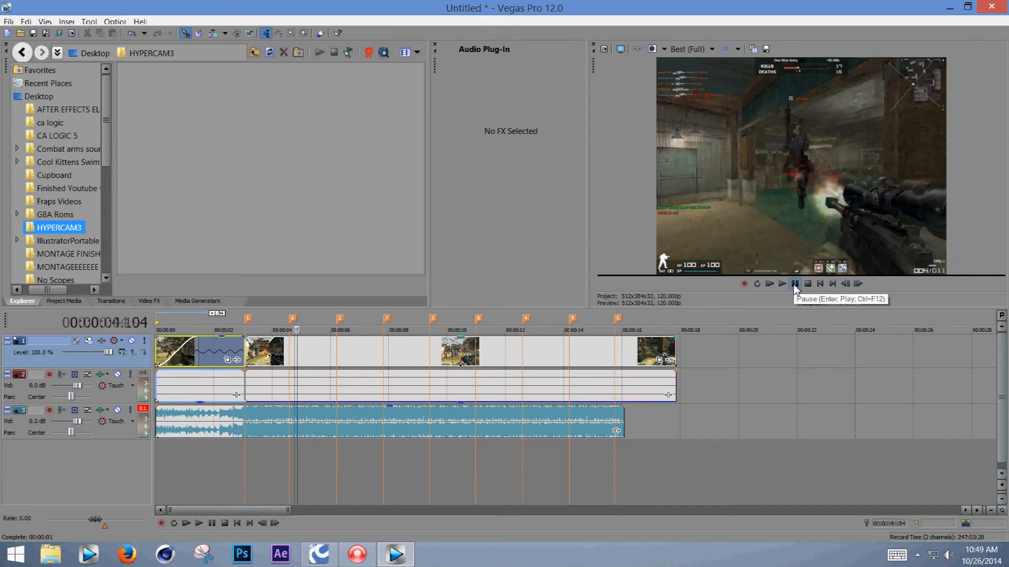
{"action": "key", "text": "Right"}
{"action": "key", "text": "Right"}
{"action": "key", "text": "Right"}
{"action": "key", "text": "Right"}
{"action": "key", "text": "Right"}
{"action": "key", "text": "Right"}
{"action": "key", "text": "Right"}
{"action": "key", "text": "Right"}
{"action": "key", "text": "Right"}
{"action": "key", "text": "Right"}
{"action": "key", "text": "Right"}
{"action": "key", "text": "Right"}
{"action": "key", "text": "Right"}
{"action": "key", "text": "Right"}
{"action": "key", "text": "Right"}
{"action": "key", "text": "Right"}
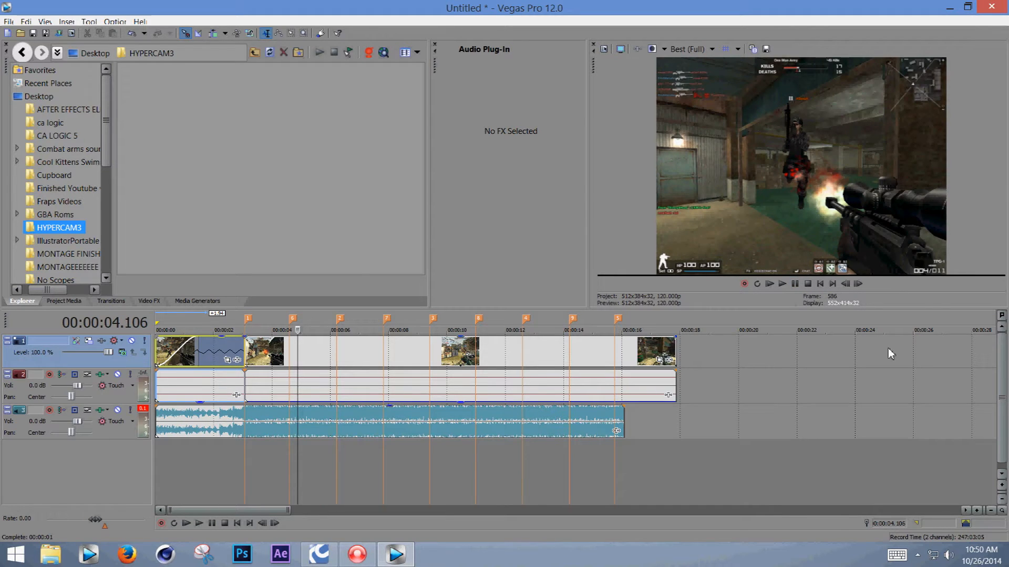
{"action": "left_click", "coordinate": [299, 351]}
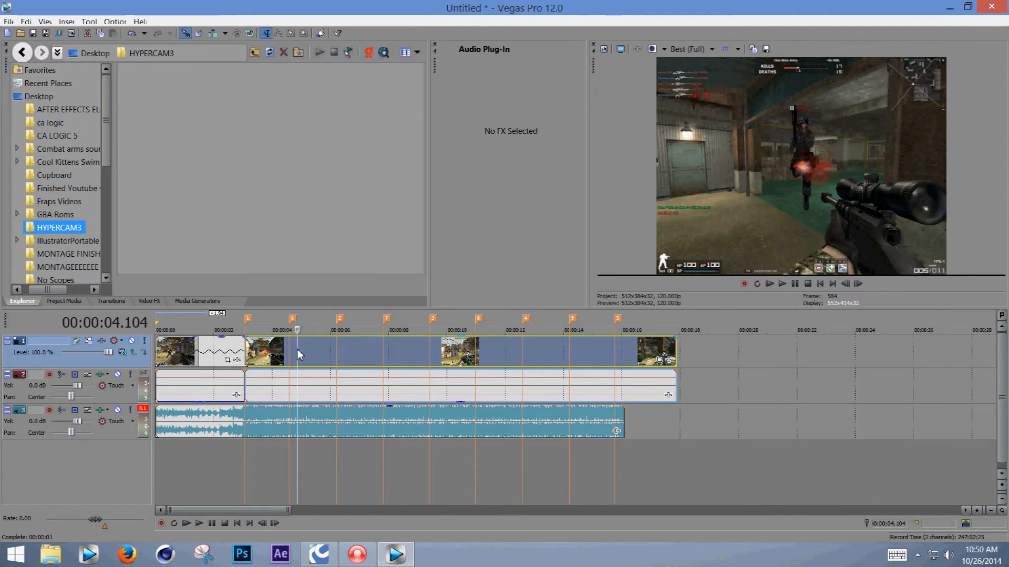
{"action": "key", "text": "Right"}
{"action": "key", "text": "Right"}
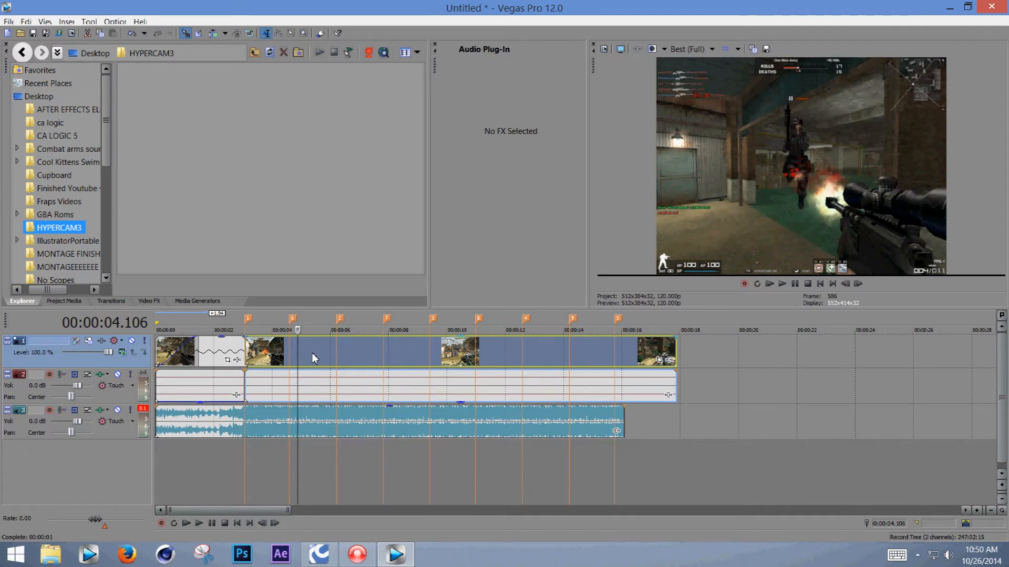
{"action": "key", "text": "s"}
- Time-stretch the second clip piece to end on the second marker and move the remaining clip up against it
{"action": "scroll", "coordinate": [383, 376], "scroll_direction": "up", "scroll_amount": 3}
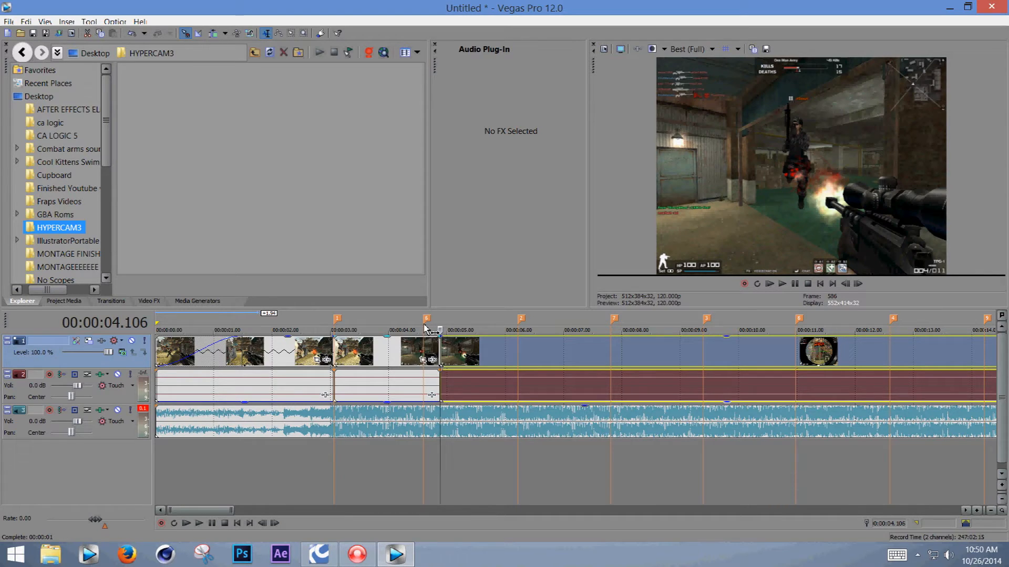
{"action": "left_click", "coordinate": [432, 352]}
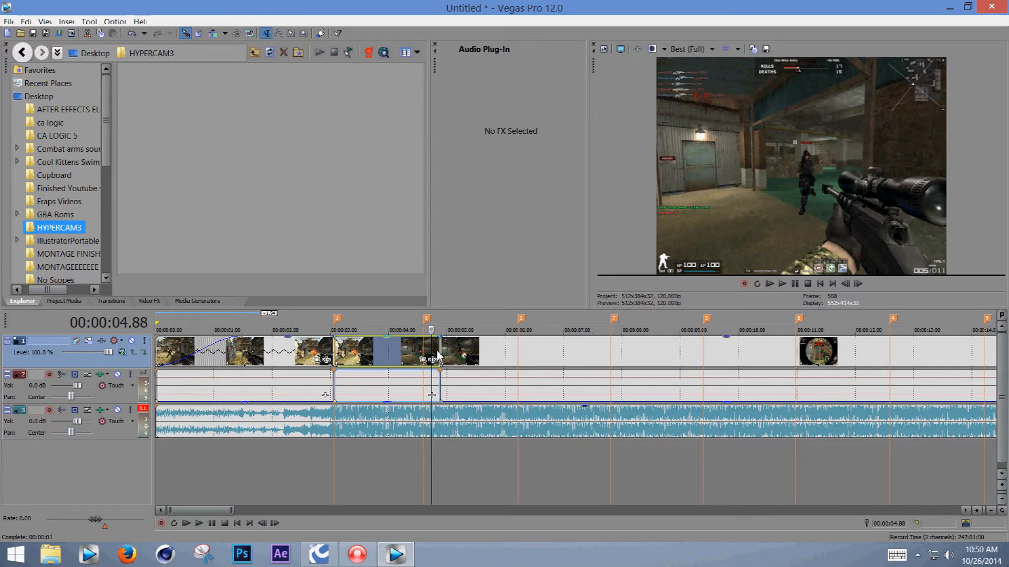
{"action": "mouse_move", "coordinate": [434, 353]}
{"action": "left_mouse_down"}
{"action": "mouse_move", "coordinate": [424, 354]}
{"action": "mouse_move", "coordinate": [444, 355]}
{"action": "mouse_move", "coordinate": [430, 356]}
{"action": "left_mouse_up"}
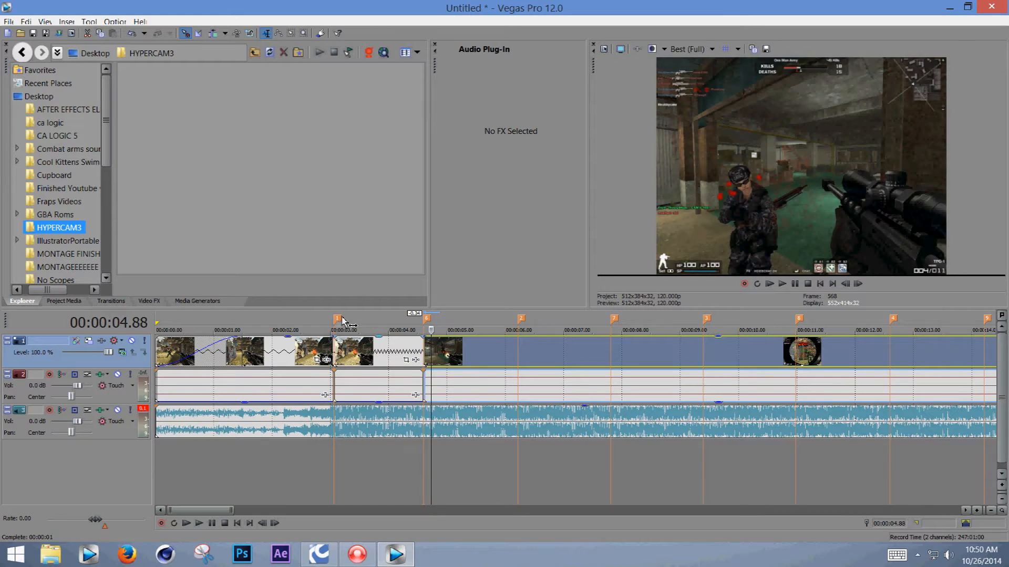
- Play back from just before the first marker to 00:00:05.104 to check the second kill against the beat
{"action": "left_click", "coordinate": [334, 319]}
{"action": "left_click", "coordinate": [782, 286]}
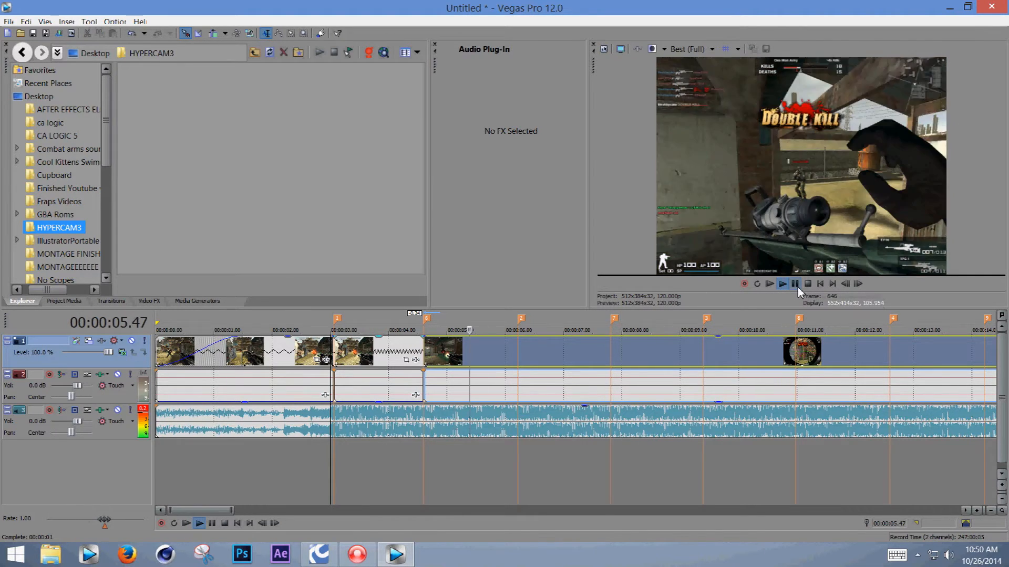
{"action": "left_click", "coordinate": [795, 285]}
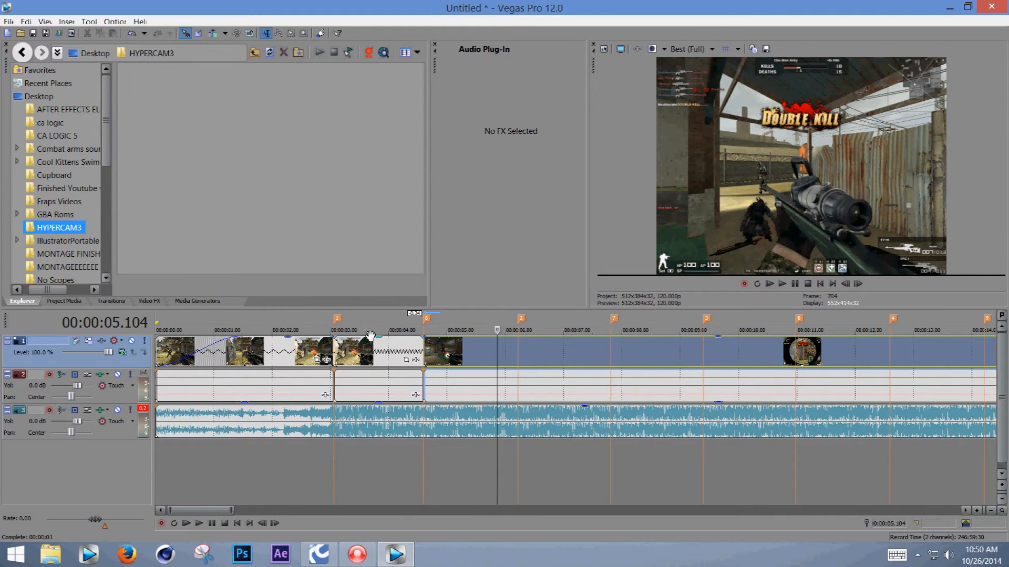
- Find the exact frame of the next scoped kill shot and split the remaining clip there, at 00:00:08.41
{"action": "left_click", "coordinate": [439, 329]}
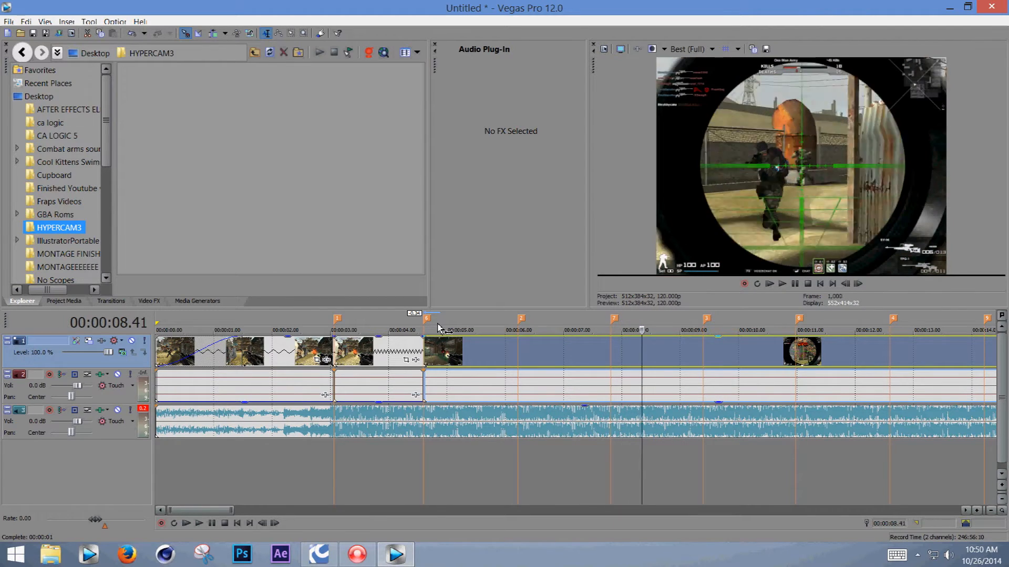
{"action": "key", "text": "Left"}
{"action": "key", "text": "Left"}
{"action": "key", "text": "Left"}
{"action": "key", "text": "Left"}
{"action": "key", "text": "Left"}
{"action": "key", "text": "Left"}
{"action": "key", "text": "Left"}
{"action": "key", "text": "Left"}
{"action": "key", "text": "Left"}
{"action": "key", "text": "Left"}
{"action": "key", "text": "Left"}
{"action": "key", "text": "Left"}
{"action": "key", "text": "Left"}
{"action": "key", "text": "Left"}
{"action": "key", "text": "Left"}
{"action": "key", "text": "Left"}
{"action": "key", "text": "Left"}
{"action": "key", "text": "Left"}
{"action": "key", "text": "Left"}
{"action": "key", "text": "Left"}
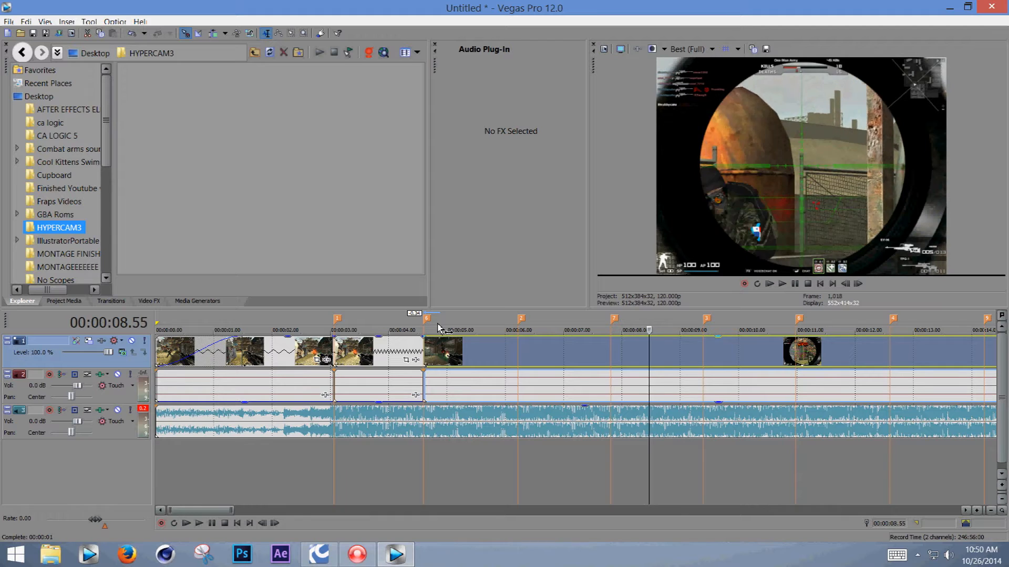
{"action": "key", "text": "Left"}
{"action": "key", "text": "Left"}
{"action": "key", "text": "Left"}
{"action": "key", "text": "Left"}
{"action": "key", "text": "Left"}
{"action": "key", "text": "Left"}
{"action": "key", "text": "Left"}
{"action": "key", "text": "Left"}
{"action": "key", "text": "Left"}
{"action": "key", "text": "Left"}
{"action": "key", "text": "Left"}
{"action": "key", "text": "Left"}
{"action": "key", "text": "Left"}
{"action": "key", "text": "Left"}
{"action": "key", "text": "Left"}
{"action": "key", "text": "Left"}
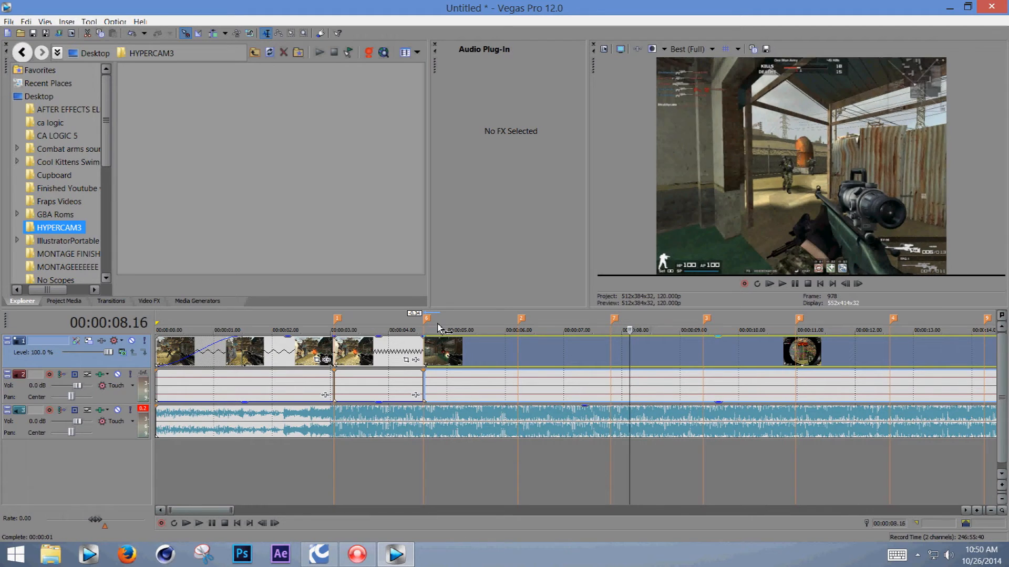
{"action": "key", "text": "Right"}
{"action": "key", "text": "Right"}
{"action": "key", "text": "Right"}
{"action": "key", "text": "Right"}
{"action": "key", "text": "Right"}
{"action": "key", "text": "Right"}
{"action": "key", "text": "Right"}
{"action": "key", "text": "Right"}
{"action": "key", "text": "Right"}
{"action": "key", "text": "Right"}
{"action": "key", "text": "Right"}
{"action": "key", "text": "Right"}
{"action": "key", "text": "Right"}
{"action": "key", "text": "Right"}
{"action": "key", "text": "Right"}
{"action": "key", "text": "Right"}
{"action": "key", "text": "Right"}
{"action": "key", "text": "Right"}
{"action": "key", "text": "Right"}
{"action": "key", "text": "Right"}
{"action": "key", "text": "Right"}
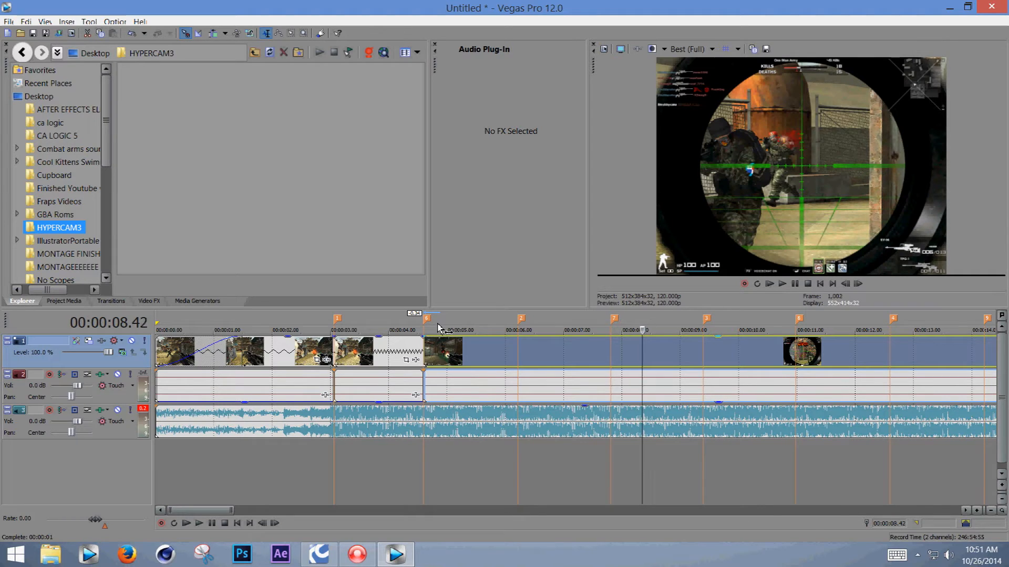
{"action": "key", "text": "Left"}
{"action": "key", "text": "Left"}
{"action": "key", "text": "Left"}
{"action": "key", "text": "Left"}
{"action": "key", "text": "Left"}
{"action": "key", "text": "Left"}
{"action": "key", "text": "Left"}
{"action": "key", "text": "Left"}
{"action": "key", "text": "Left"}
{"action": "key", "text": "Left"}
{"action": "key", "text": "Left"}
{"action": "key", "text": "Left"}
{"action": "key", "text": "Left"}
{"action": "key", "text": "Left"}
{"action": "key", "text": "Left"}
{"action": "key", "text": "Left"}
{"action": "key", "text": "Left"}
{"action": "key", "text": "Left"}
{"action": "key", "text": "Left"}
{"action": "key", "text": "Left"}
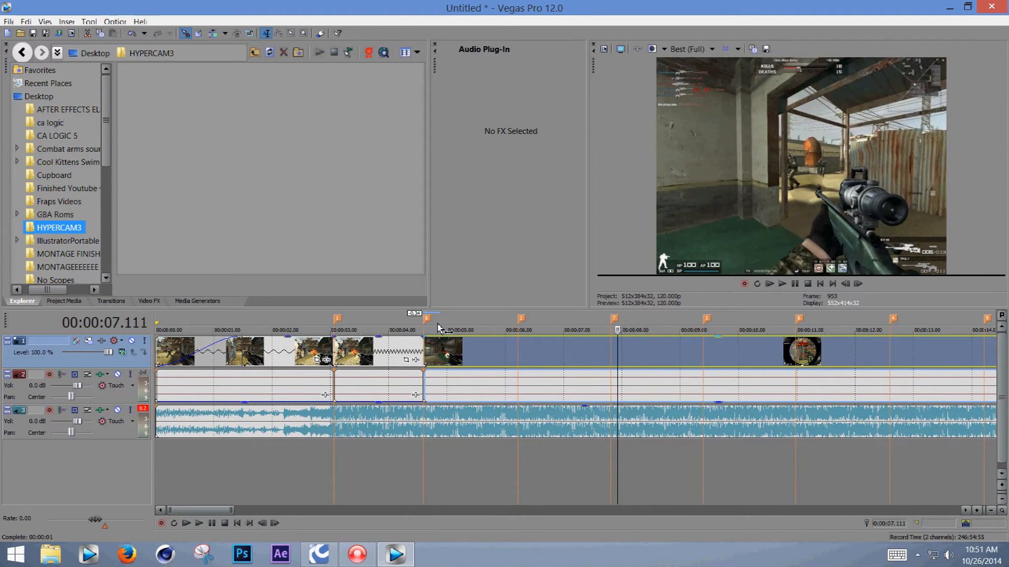
{"action": "key", "text": "Right"}
{"action": "key", "text": "Right"}
{"action": "key", "text": "Right"}
{"action": "key", "text": "Right"}
{"action": "key", "text": "Right"}
{"action": "key", "text": "Right"}
{"action": "key", "text": "Right"}
{"action": "key", "text": "Right"}
{"action": "key", "text": "Right"}
{"action": "key", "text": "Right"}
{"action": "key", "text": "Right"}
{"action": "key", "text": "Right"}
{"action": "key", "text": "Right"}
{"action": "key", "text": "Right"}
{"action": "key", "text": "Right"}
{"action": "key", "text": "Right"}
{"action": "key", "text": "Right"}
{"action": "key", "text": "Right"}
{"action": "key", "text": "Right"}
{"action": "key", "text": "Right"}
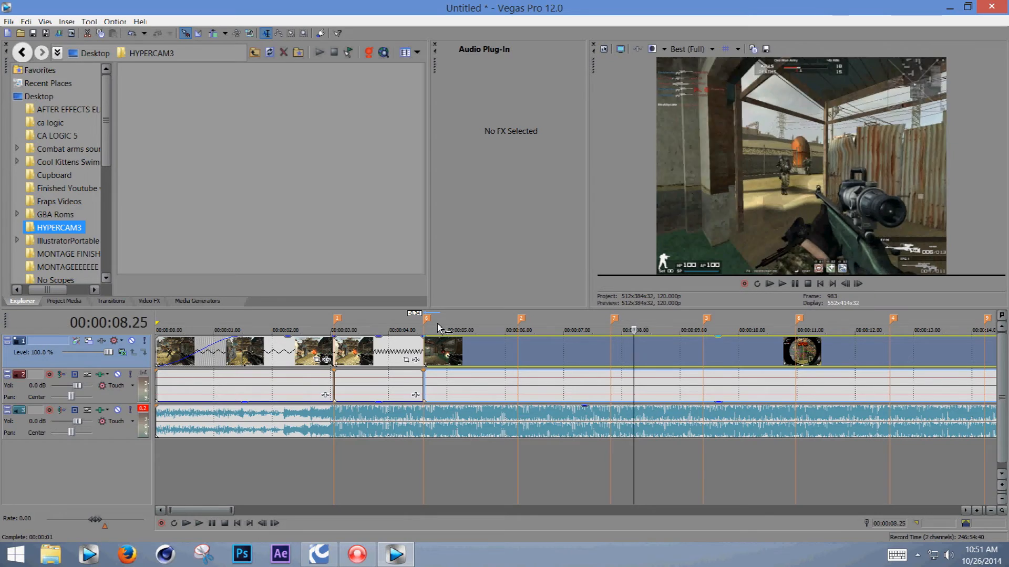
{"action": "key", "text": "Right"}
{"action": "key", "text": "Right"}
{"action": "key", "text": "Right"}
{"action": "key", "text": "Right"}
{"action": "key", "text": "Right"}
{"action": "key", "text": "Right"}
{"action": "key", "text": "Left"}
{"action": "key", "text": "Left"}
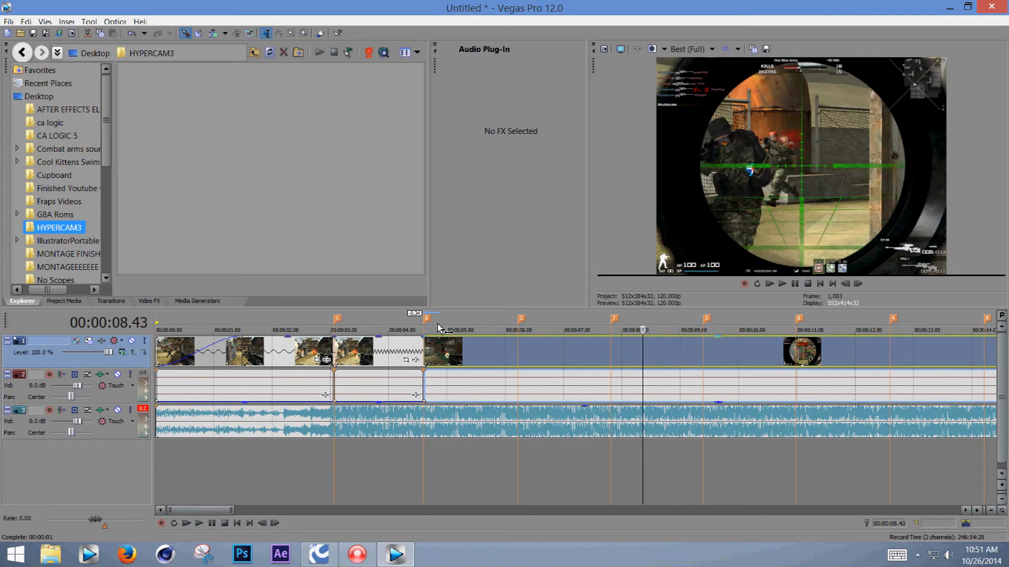
{"action": "key", "text": "Left"}
{"action": "key", "text": "Left"}
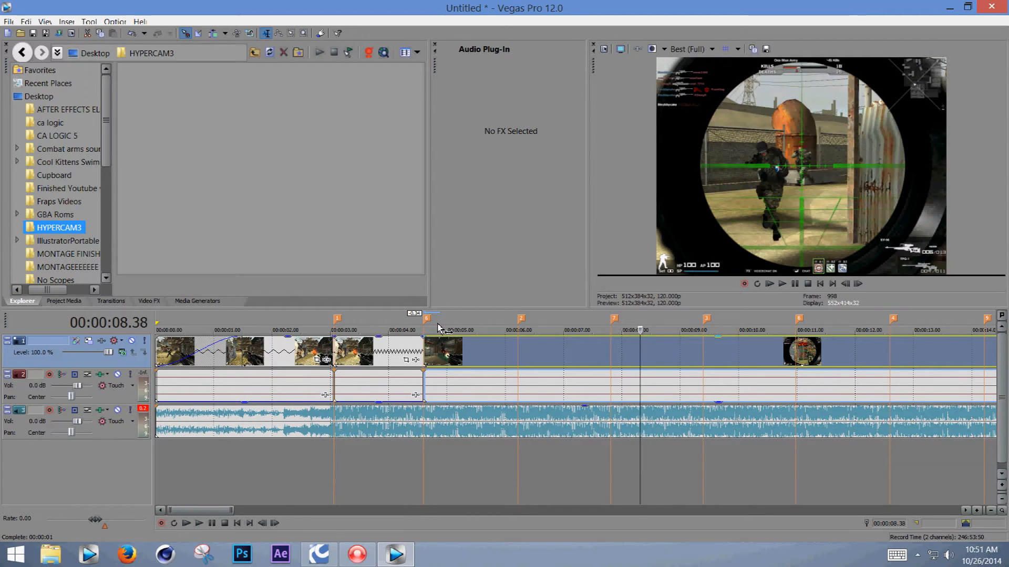
{"action": "key", "text": "Left"}
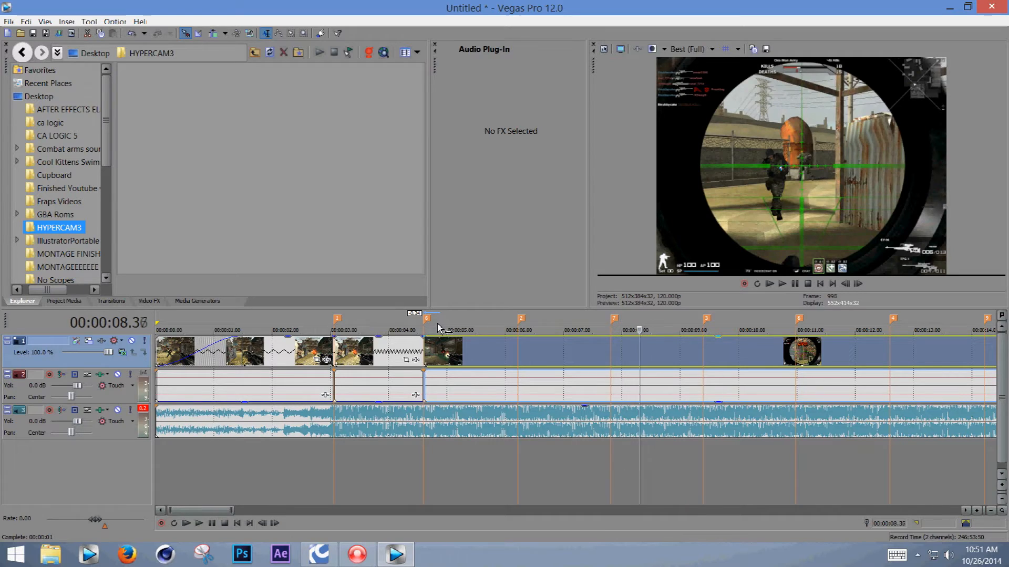
{"action": "key", "text": "Right"}
{"action": "key", "text": "Right"}
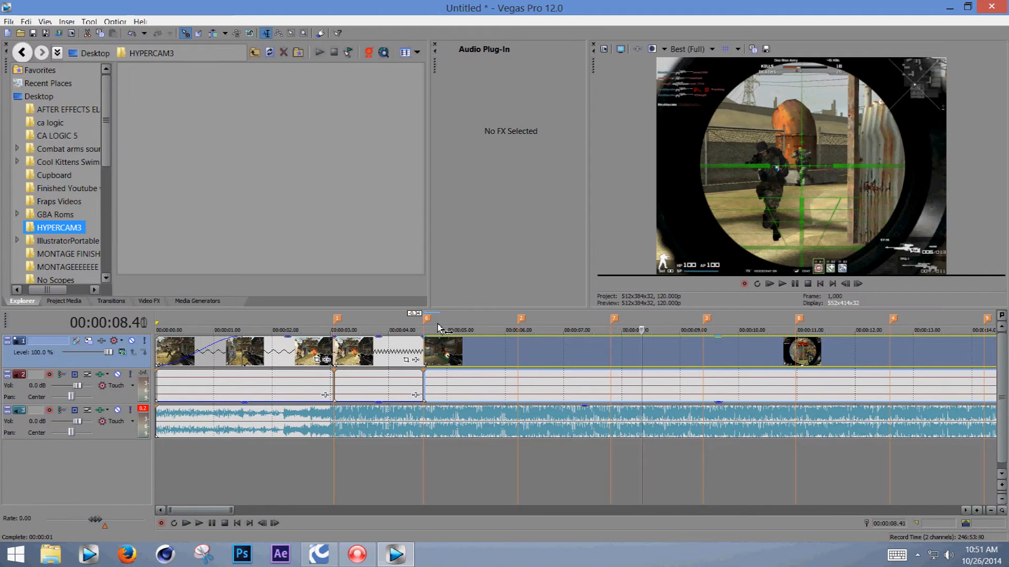
{"action": "key", "text": "Right"}
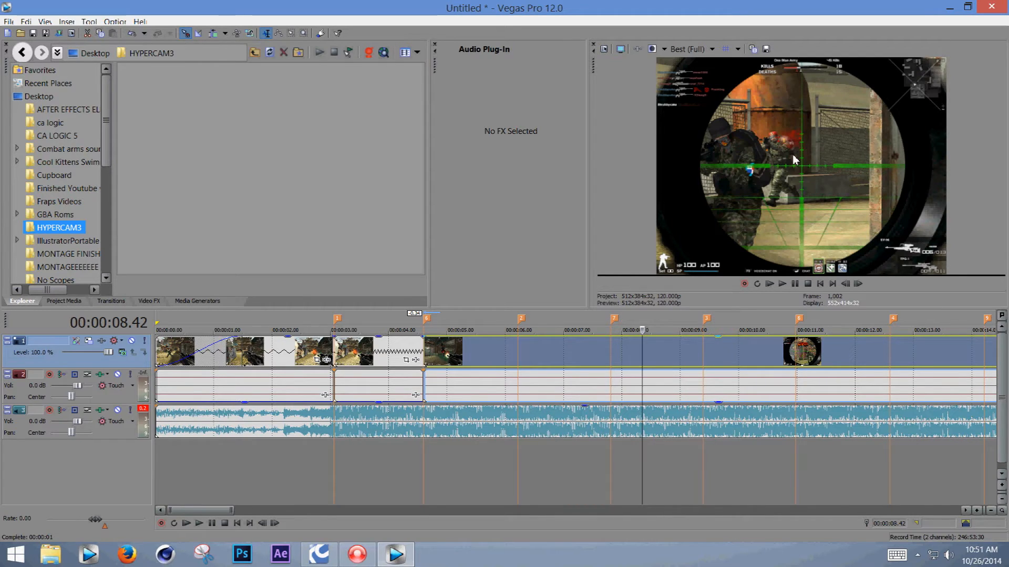
{"action": "key", "text": "Left"}
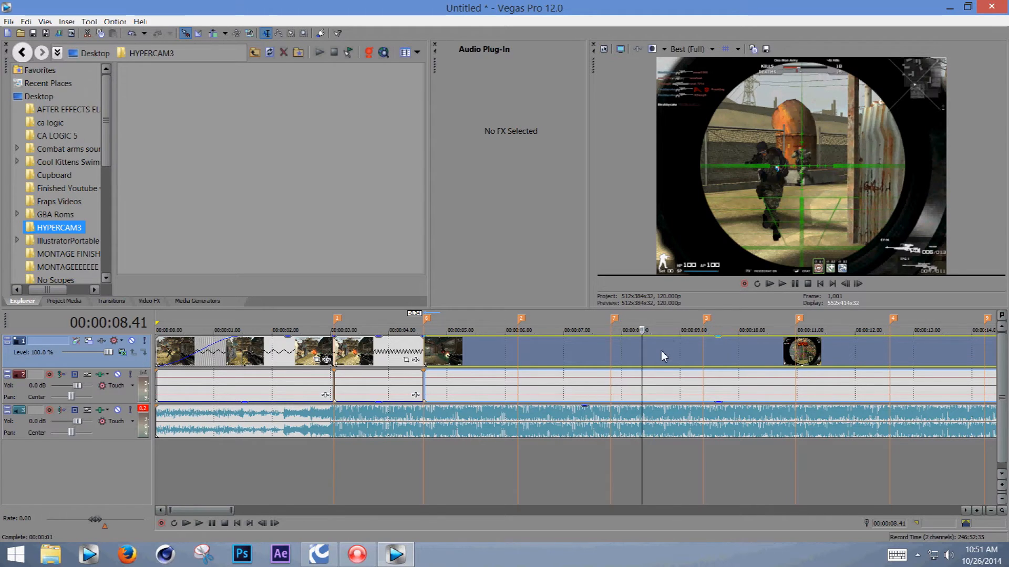
{"action": "key", "text": "ctrl+z"}
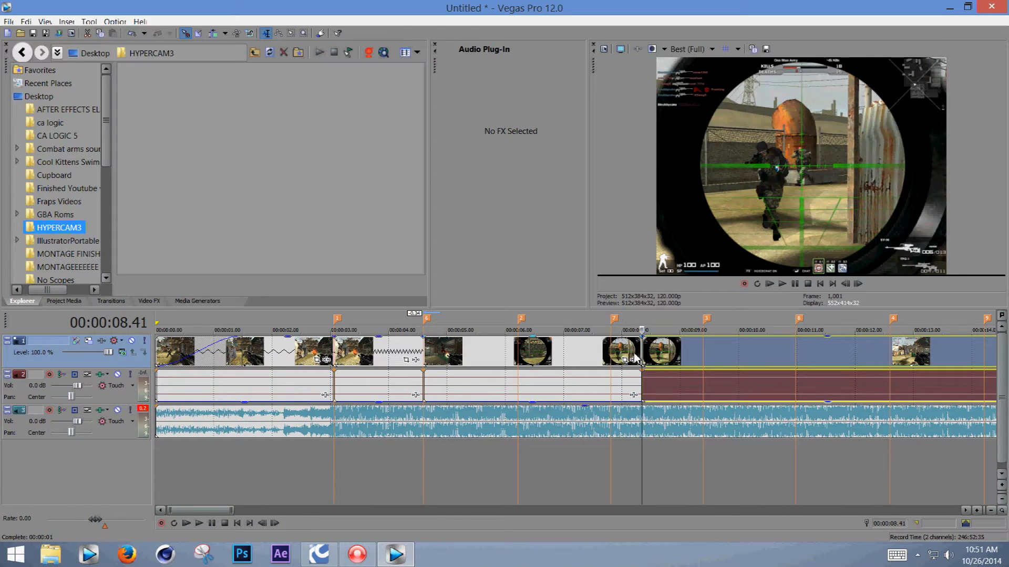
- Time-stretch the third clip piece to end on the fourth marker and move the remaining clip against its end
{"action": "left_click_drag", "start_coordinate": [642, 356], "coordinate": [613, 357]}
{"action": "mouse_move", "coordinate": [684, 355]}
{"action": "left_mouse_down"}
{"action": "mouse_move", "coordinate": [639, 358]}
{"action": "mouse_move", "coordinate": [654, 358]}
{"action": "left_mouse_up"}
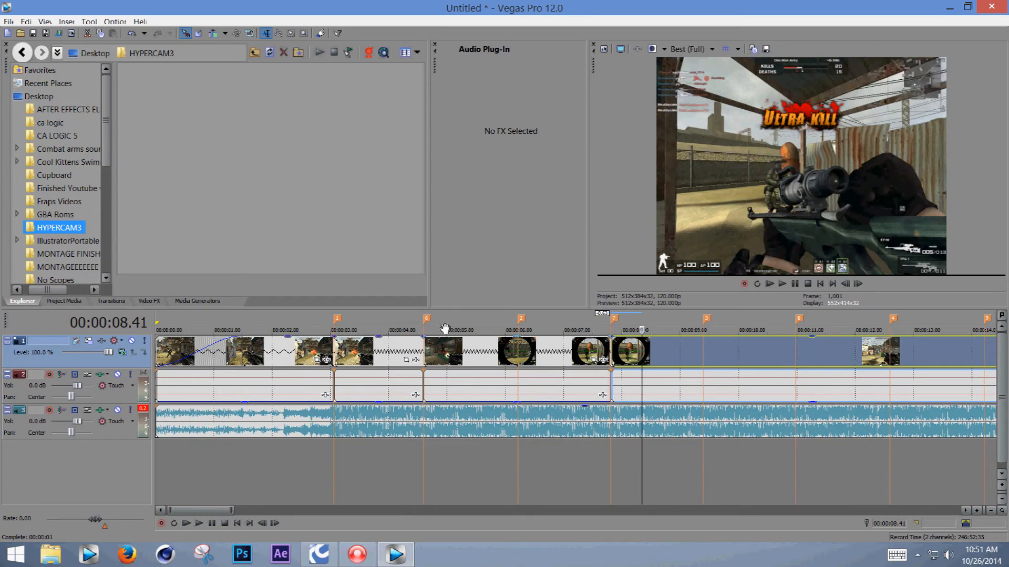
- Play back from just before the second marker, and recheck the frames leading up to the fourth marker to compare the kill with the beat
{"action": "left_click", "coordinate": [416, 316]}
{"action": "left_click", "coordinate": [779, 287]}
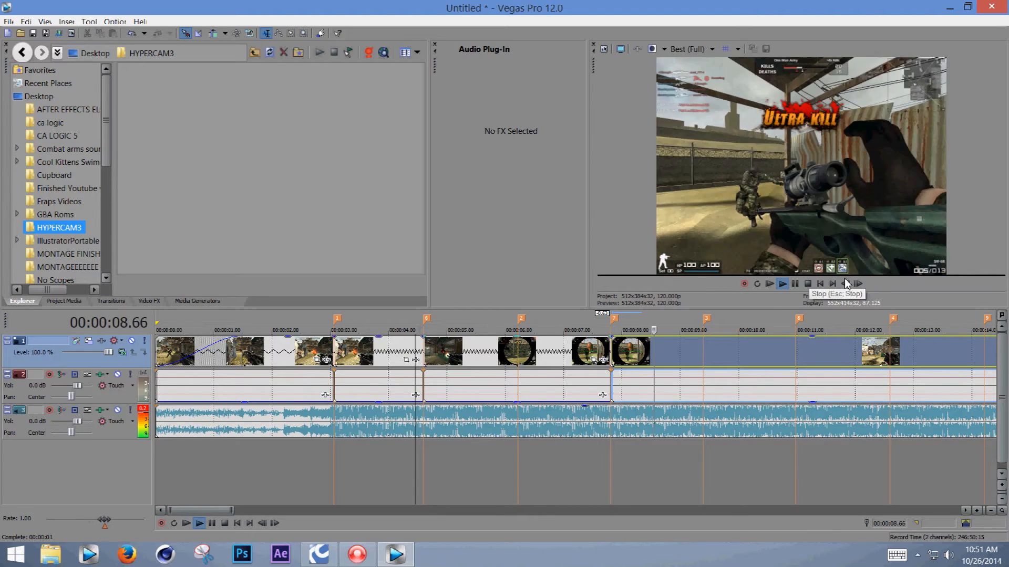
{"action": "left_click", "coordinate": [795, 285]}
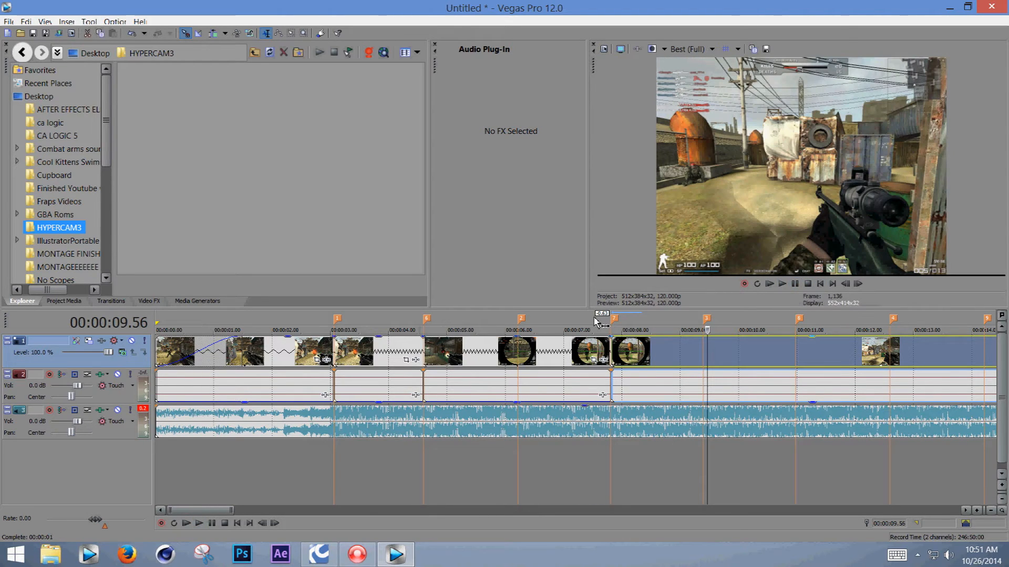
{"action": "left_click", "coordinate": [594, 322]}
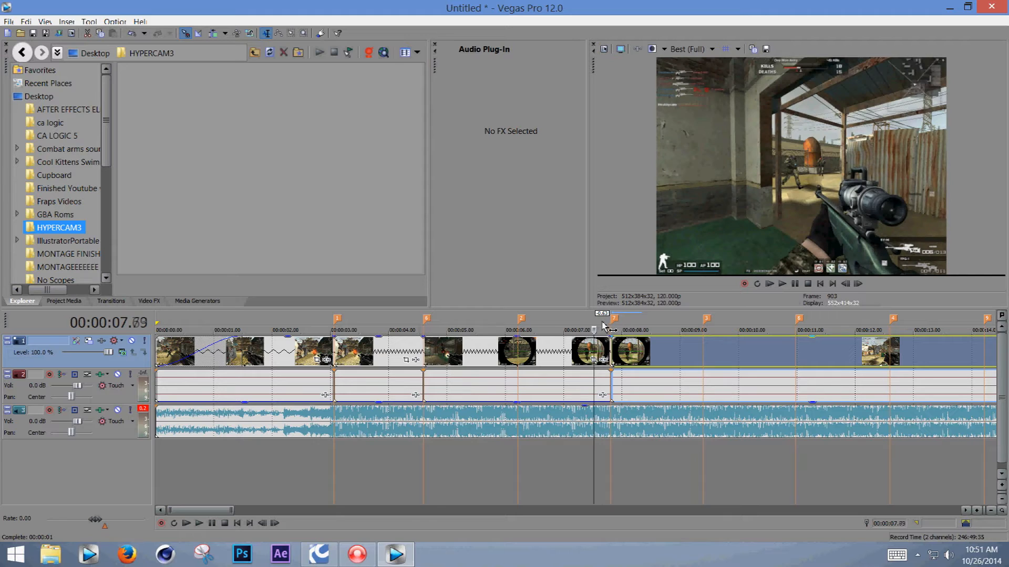
{"action": "left_click", "coordinate": [602, 325]}
{"action": "left_click_drag", "start_coordinate": [601, 325], "coordinate": [608, 324]}
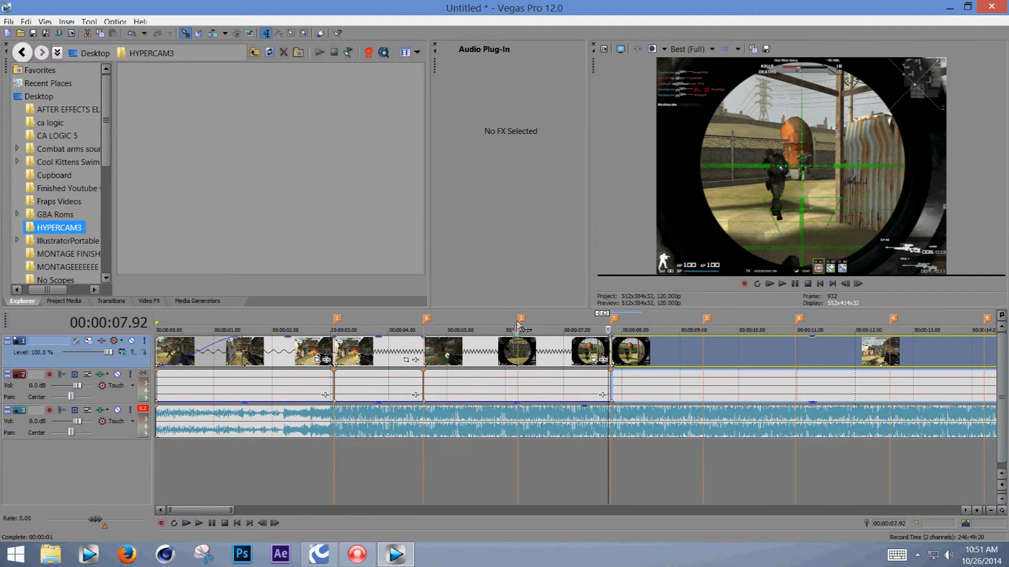
- Move the playhead frame by frame through the remaining clip to the next scoped kill's muzzle flash, at 00:00:10.43
{"action": "scroll", "coordinate": [642, 337], "scroll_direction": "down", "scroll_amount": 4}
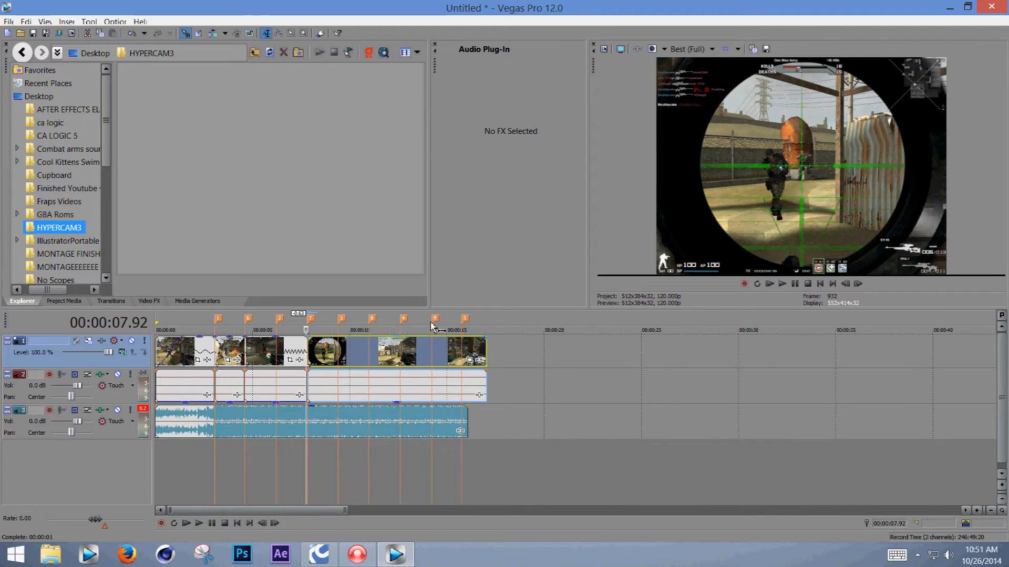
{"action": "scroll", "coordinate": [450, 329], "scroll_direction": "up", "scroll_amount": 3}
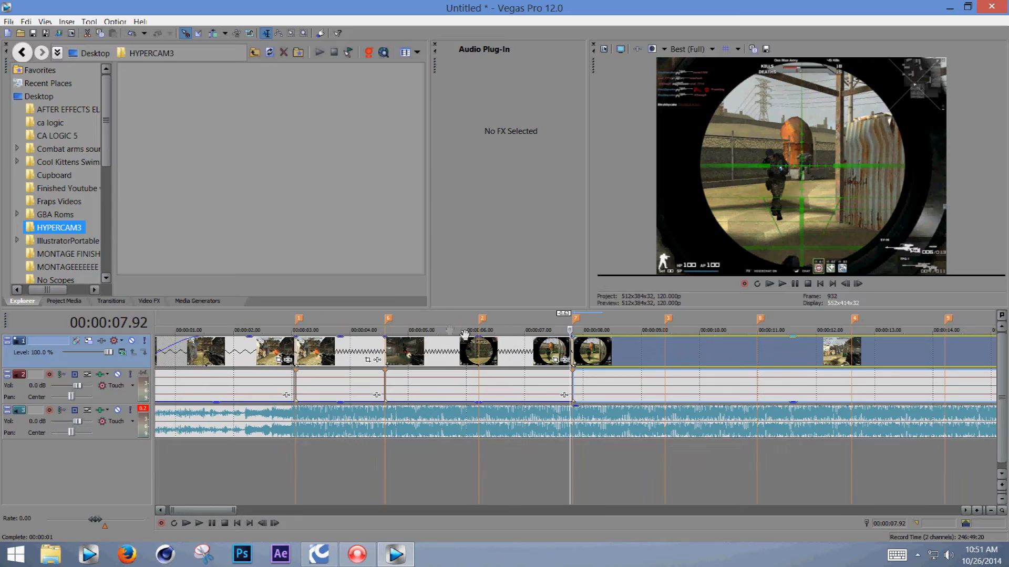
{"action": "scroll", "coordinate": [619, 358], "scroll_direction": "up", "scroll_amount": 2}
{"action": "key", "text": "Right"}
{"action": "key", "text": "Right"}
{"action": "key", "text": "Right"}
{"action": "key", "text": "Right"}
{"action": "key", "text": "Right"}
{"action": "key", "text": "Right"}
{"action": "key", "text": "Right"}
{"action": "key", "text": "Right"}
{"action": "key", "text": "Right"}
{"action": "key", "text": "Right"}
{"action": "key", "text": "Right"}
{"action": "key", "text": "Right"}
{"action": "key", "text": "Right"}
{"action": "key", "text": "Right"}
{"action": "key", "text": "Right"}
{"action": "key", "text": "Right"}
{"action": "key", "text": "Right"}
{"action": "key", "text": "Right"}
{"action": "key", "text": "Right"}
{"action": "key", "text": "Right"}
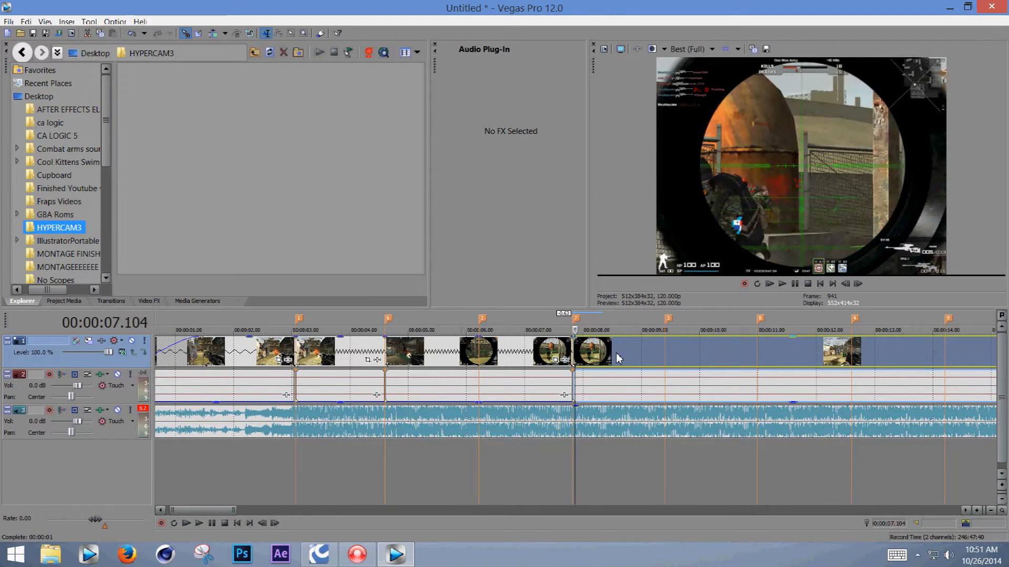
{"action": "key", "text": "Right"}
{"action": "key", "text": "Right"}
{"action": "key", "text": "Right"}
{"action": "key", "text": "Right"}
{"action": "key", "text": "Right"}
{"action": "key", "text": "Right"}
{"action": "key", "text": "Right"}
{"action": "key", "text": "Right"}
{"action": "key", "text": "Right"}
{"action": "key", "text": "Right"}
{"action": "key", "text": "Right"}
{"action": "key", "text": "Right"}
{"action": "key", "text": "Right"}
{"action": "key", "text": "Right"}
{"action": "key", "text": "Right"}
{"action": "key", "text": "Right"}
{"action": "key", "text": "Right"}
{"action": "key", "text": "Right"}
{"action": "key", "text": "Right"}
{"action": "key", "text": "Right"}
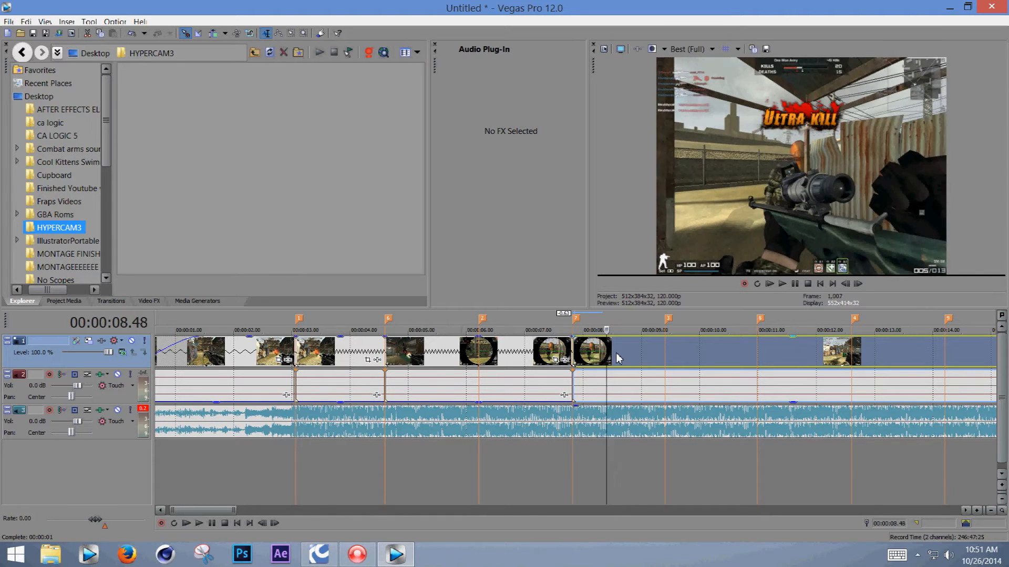
{"action": "key", "text": "Right"}
{"action": "key", "text": "Right"}
{"action": "key", "text": "Right"}
{"action": "key", "text": "Right"}
{"action": "key", "text": "Right"}
{"action": "key", "text": "Right"}
{"action": "key", "text": "Right"}
{"action": "key", "text": "Right"}
{"action": "key", "text": "Right"}
{"action": "key", "text": "Right"}
{"action": "key", "text": "Right"}
{"action": "key", "text": "Right"}
{"action": "key", "text": "Right"}
{"action": "key", "text": "Right"}
{"action": "key", "text": "Right"}
{"action": "key", "text": "Right"}
{"action": "key", "text": "Right"}
{"action": "key", "text": "Right"}
{"action": "key", "text": "Right"}
{"action": "key", "text": "Right"}
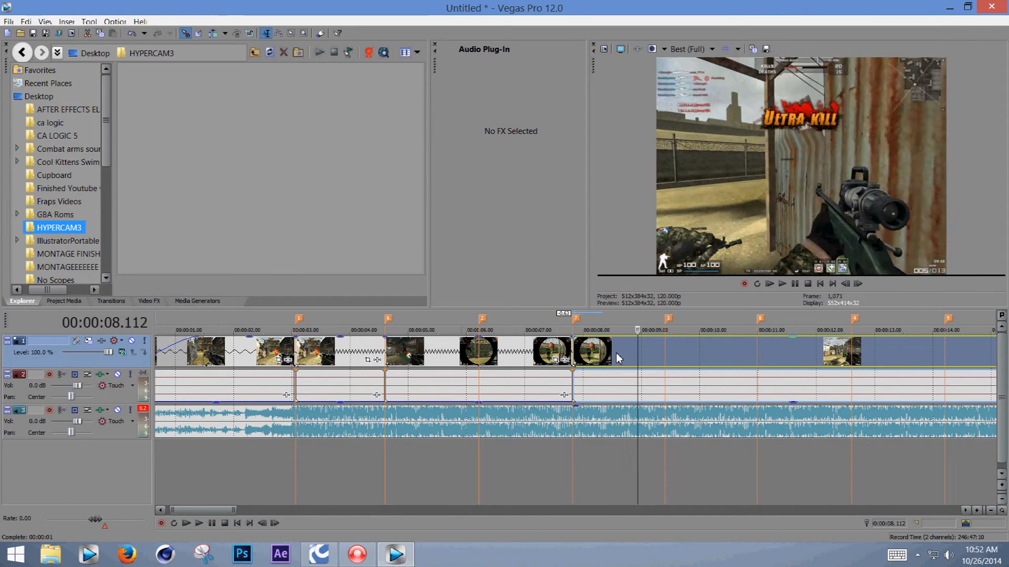
{"action": "key", "text": "Right"}
{"action": "key", "text": "Right"}
{"action": "key", "text": "Right"}
{"action": "key", "text": "Right"}
{"action": "key", "text": "Right"}
{"action": "key", "text": "Right"}
{"action": "key", "text": "Right"}
{"action": "key", "text": "Right"}
{"action": "key", "text": "Right"}
{"action": "key", "text": "Right"}
{"action": "key", "text": "Right"}
{"action": "key", "text": "Right"}
{"action": "key", "text": "Right"}
{"action": "key", "text": "Right"}
{"action": "key", "text": "Right"}
{"action": "key", "text": "Right"}
{"action": "key", "text": "Right"}
{"action": "key", "text": "Right"}
{"action": "key", "text": "Right"}
{"action": "key", "text": "Right"}
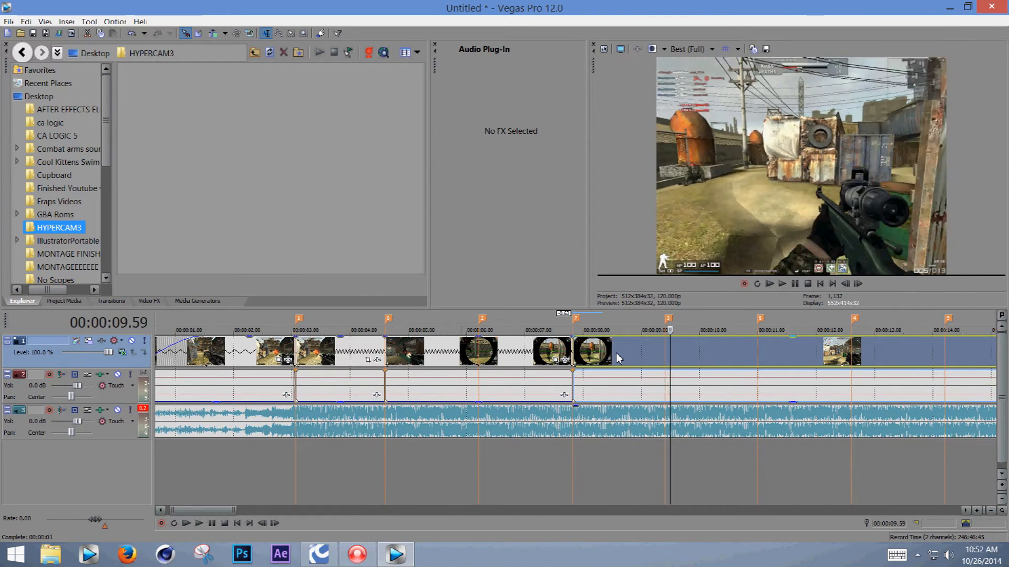
{"action": "key", "text": "Right"}
{"action": "key", "text": "Right"}
{"action": "key", "text": "Right"}
{"action": "key", "text": "Right"}
{"action": "key", "text": "Right"}
{"action": "key", "text": "Right"}
{"action": "key", "text": "Right"}
{"action": "key", "text": "Right"}
{"action": "key", "text": "Right"}
{"action": "key", "text": "Right"}
{"action": "key", "text": "Right"}
{"action": "key", "text": "Right"}
{"action": "key", "text": "Right"}
{"action": "key", "text": "Right"}
{"action": "key", "text": "Right"}
{"action": "key", "text": "Right"}
{"action": "key", "text": "Right"}
{"action": "key", "text": "Right"}
{"action": "key", "text": "Right"}
{"action": "key", "text": "Right"}
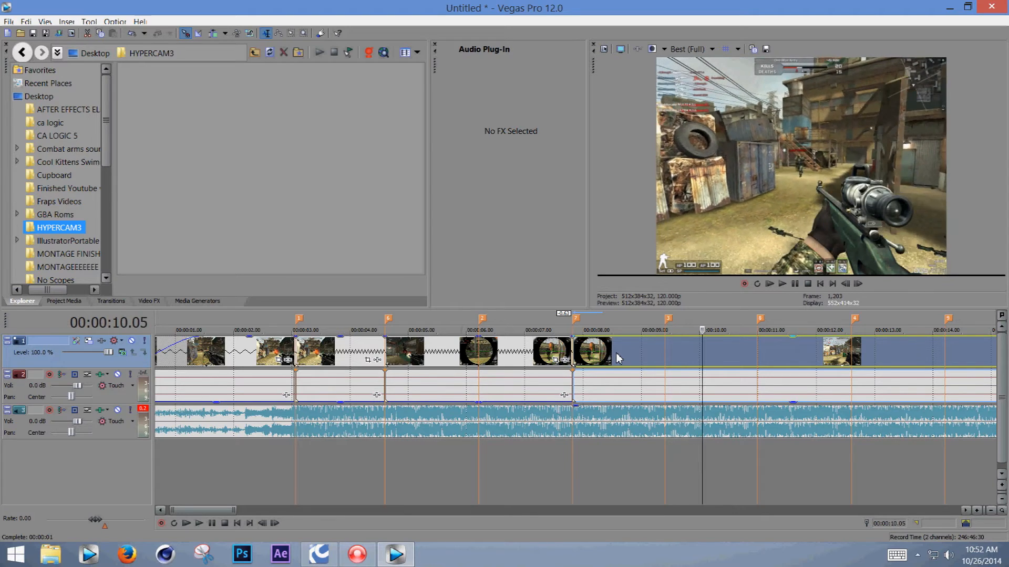
{"action": "key", "text": "Right"}
{"action": "key", "text": "Right"}
{"action": "key", "text": "Right"}
{"action": "key", "text": "Right"}
{"action": "key", "text": "Right"}
{"action": "key", "text": "Right"}
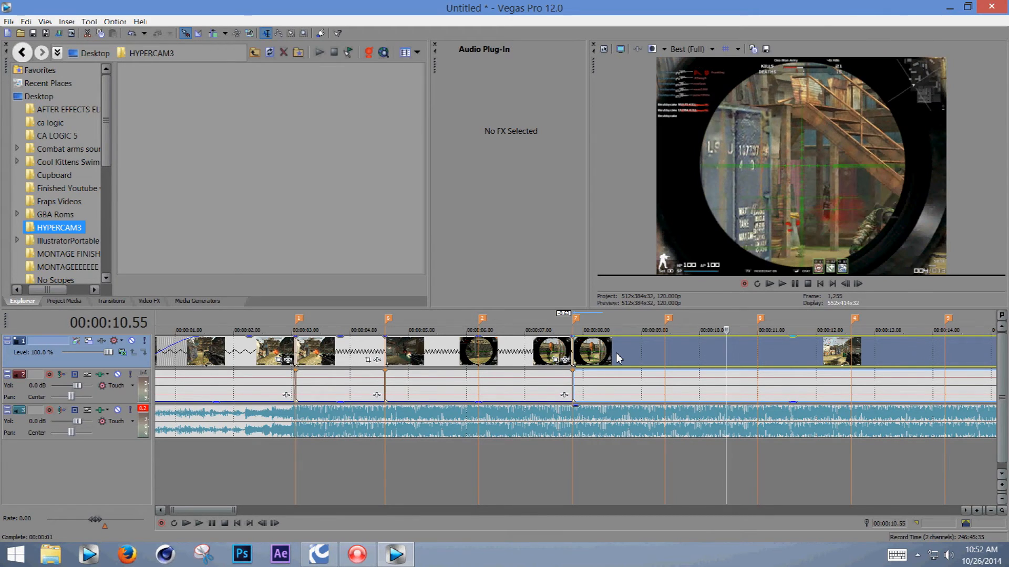
{"action": "key", "text": "Right"}
{"action": "key", "text": "Right"}
{"action": "key", "text": "Right"}
{"action": "key", "text": "Right"}
{"action": "key", "text": "Right"}
{"action": "key", "text": "Right"}
{"action": "key", "text": "Right"}
{"action": "key", "text": "Right"}
{"action": "key", "text": "Right"}
{"action": "key", "text": "Right"}
{"action": "key", "text": "Right"}
{"action": "key", "text": "Right"}
{"action": "key", "text": "Right"}
{"action": "key", "text": "Right"}
{"action": "key", "text": "Right"}
{"action": "key", "text": "Right"}
{"action": "key", "text": "Right"}
{"action": "key", "text": "Right"}
{"action": "key", "text": "Right"}
{"action": "key", "text": "Right"}
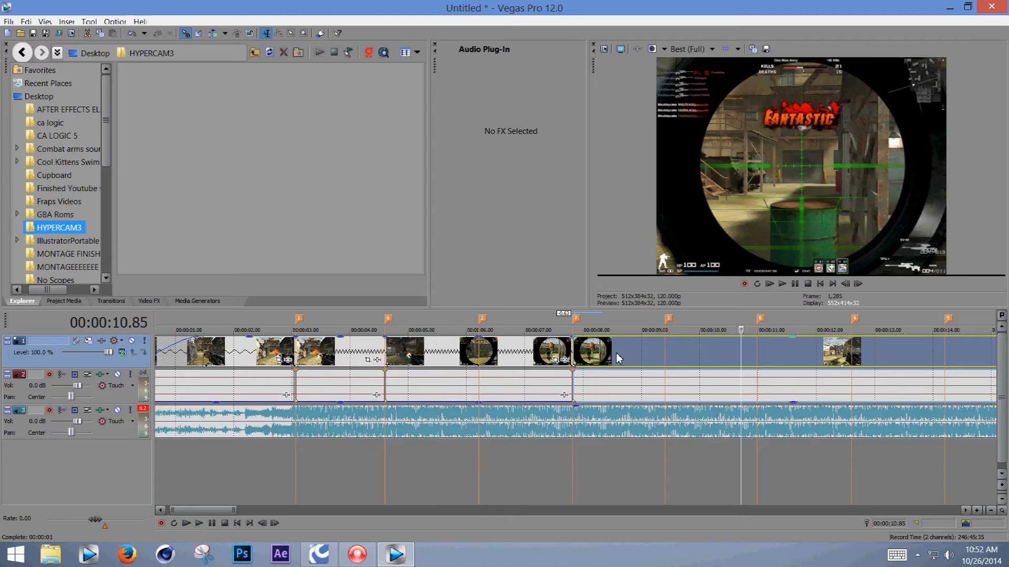
{"action": "key", "text": "Left"}
{"action": "key", "text": "Left"}
{"action": "key", "text": "Left"}
{"action": "key", "text": "Left"}
{"action": "key", "text": "Left"}
{"action": "key", "text": "Left"}
{"action": "key", "text": "Left"}
{"action": "key", "text": "Left"}
{"action": "key", "text": "Left"}
{"action": "key", "text": "Left"}
{"action": "key", "text": "Left"}
{"action": "key", "text": "Left"}
{"action": "key", "text": "Left"}
{"action": "key", "text": "Left"}
{"action": "key", "text": "Left"}
{"action": "key", "text": "Left"}
{"action": "key", "text": "Left"}
{"action": "key", "text": "Left"}
{"action": "key", "text": "Left"}
{"action": "key", "text": "Left"}
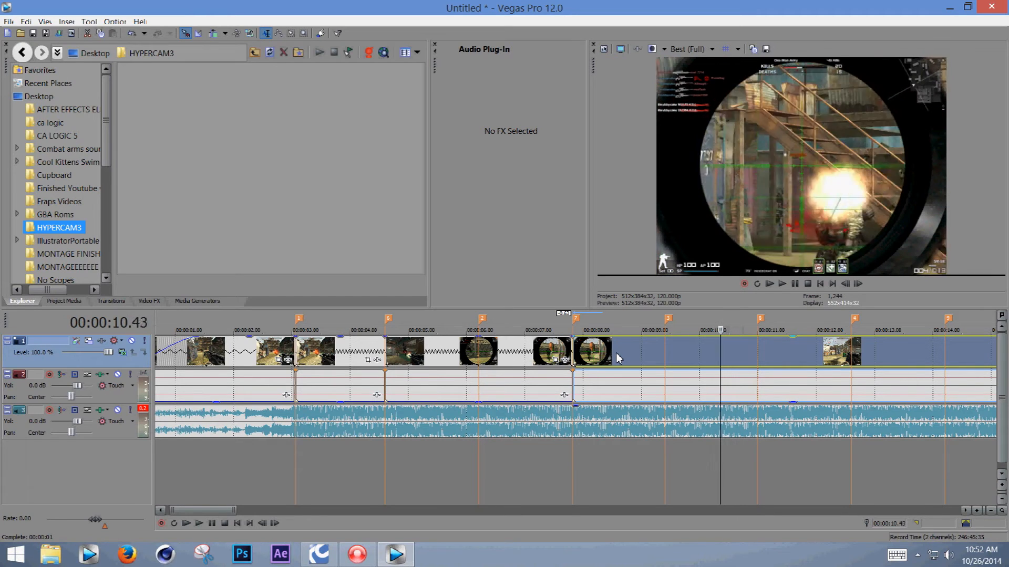
- Find the exact frame where the next scoped shot hits and split the remaining clip there, at 00:00:10.37
{"action": "key", "text": "Right"}
{"action": "key", "text": "Right"}
{"action": "key", "text": "Right"}
{"action": "key", "text": "Right"}
{"action": "key", "text": "Left"}
{"action": "key", "text": "Left"}
{"action": "key", "text": "Left"}
{"action": "key", "text": "Left"}
{"action": "key", "text": "Left"}
{"action": "key", "text": "Left"}
{"action": "key", "text": "Left"}
{"action": "key", "text": "Left"}
{"action": "key", "text": "Left"}
{"action": "key", "text": "Left"}
{"action": "key", "text": "Left"}
{"action": "key", "text": "Left"}
{"action": "key", "text": "Left"}
{"action": "key", "text": "Left"}
{"action": "key", "text": "Left"}
{"action": "key", "text": "Left"}
{"action": "key", "text": "Left"}
{"action": "key", "text": "Left"}
{"action": "key", "text": "Left"}
{"action": "key", "text": "Left"}
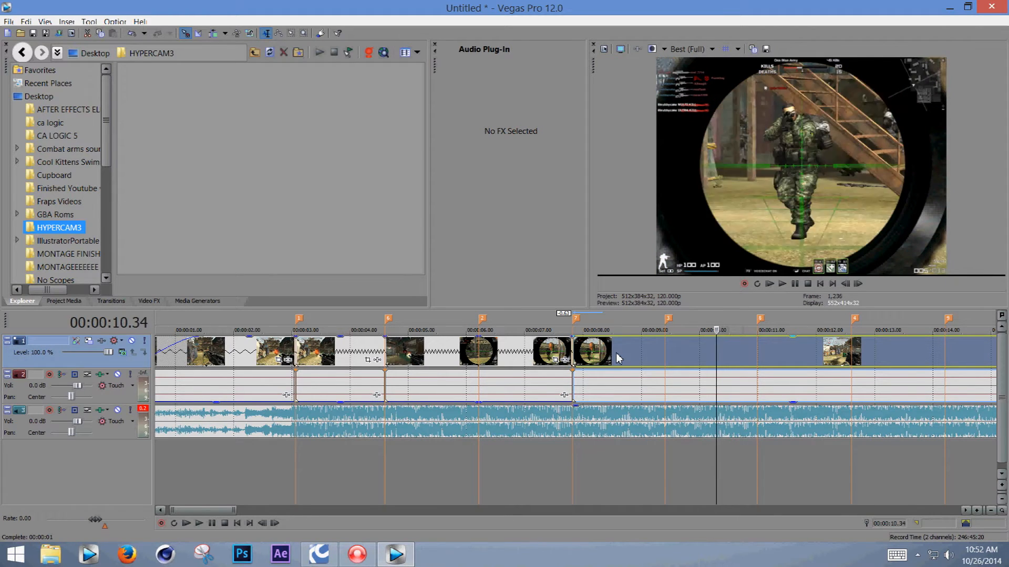
{"action": "key", "text": "Right"}
{"action": "key", "text": "Right"}
{"action": "key", "text": "Right"}
{"action": "key", "text": "Right"}
{"action": "key", "text": "Right"}
{"action": "key", "text": "Right"}
{"action": "key", "text": "Right"}
{"action": "key", "text": "Right"}
{"action": "key", "text": "Right"}
{"action": "key", "text": "Right"}
{"action": "key", "text": "Right"}
{"action": "key", "text": "Right"}
{"action": "key", "text": "Right"}
{"action": "key", "text": "Left"}
{"action": "key", "text": "Right"}
{"action": "key", "text": "Right"}
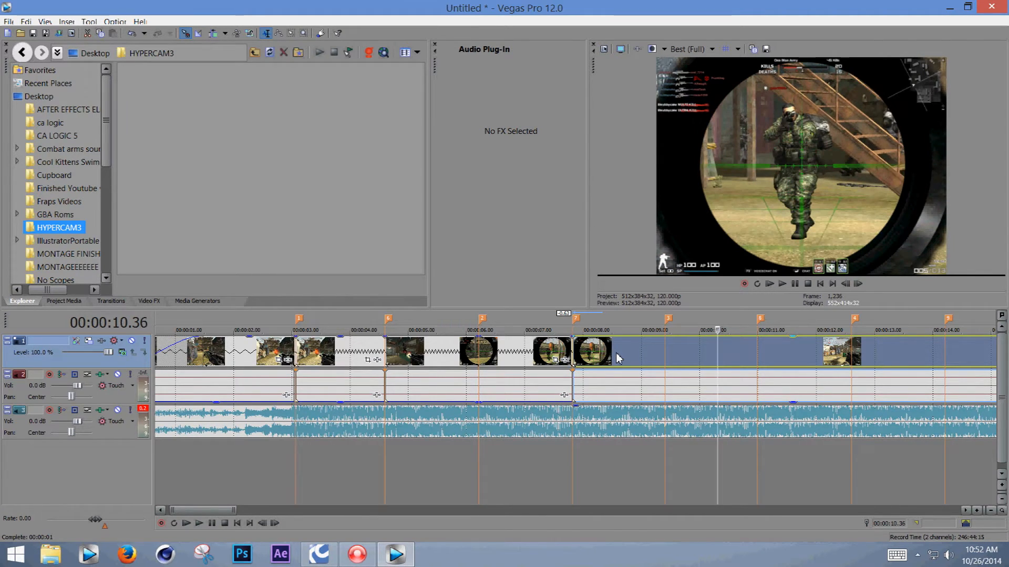
{"action": "key", "text": "Left"}
{"action": "key", "text": "Right"}
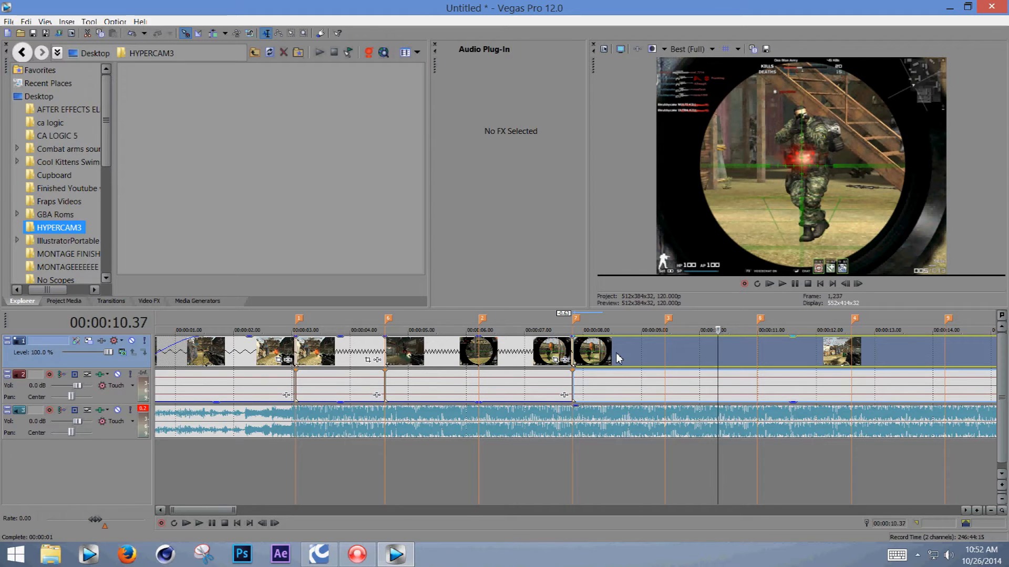
{"action": "key", "text": "s"}
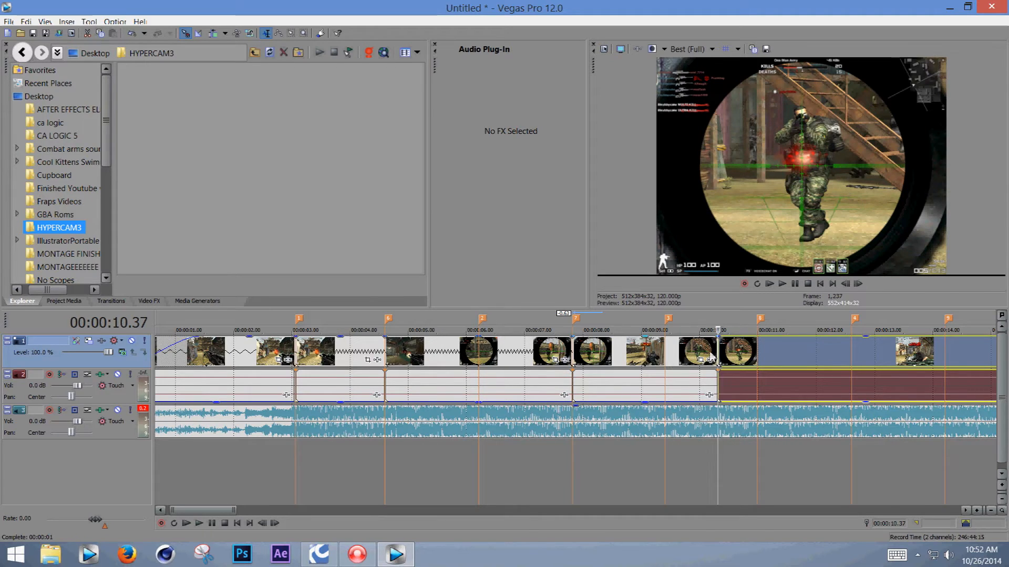
- Move the remaining clip to start on the sixth marker and time-stretch the fourth clip piece to end there
{"action": "left_click_drag", "start_coordinate": [740, 356], "coordinate": [774, 358]}
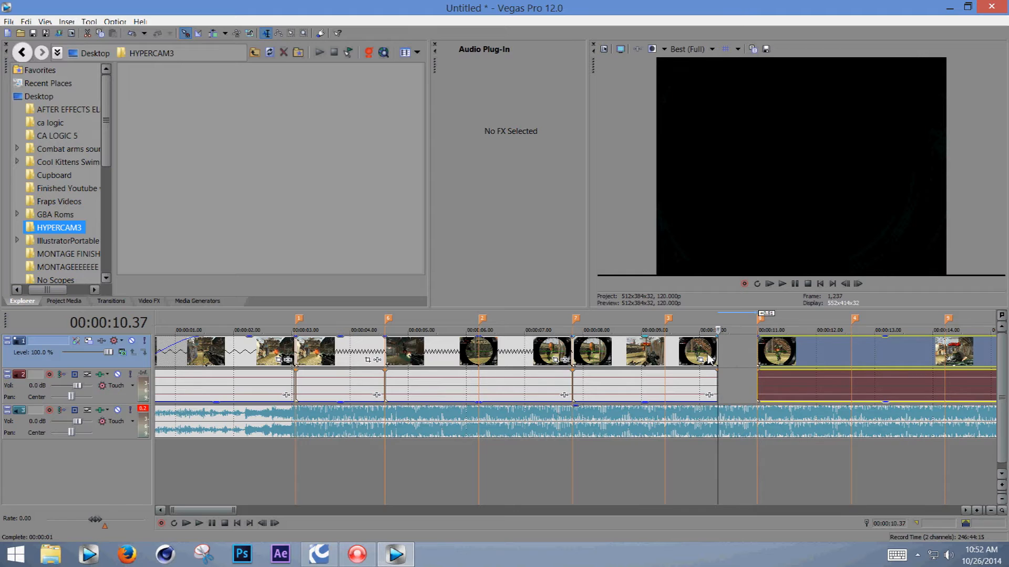
{"action": "left_click_drag", "start_coordinate": [717, 353], "coordinate": [755, 354]}
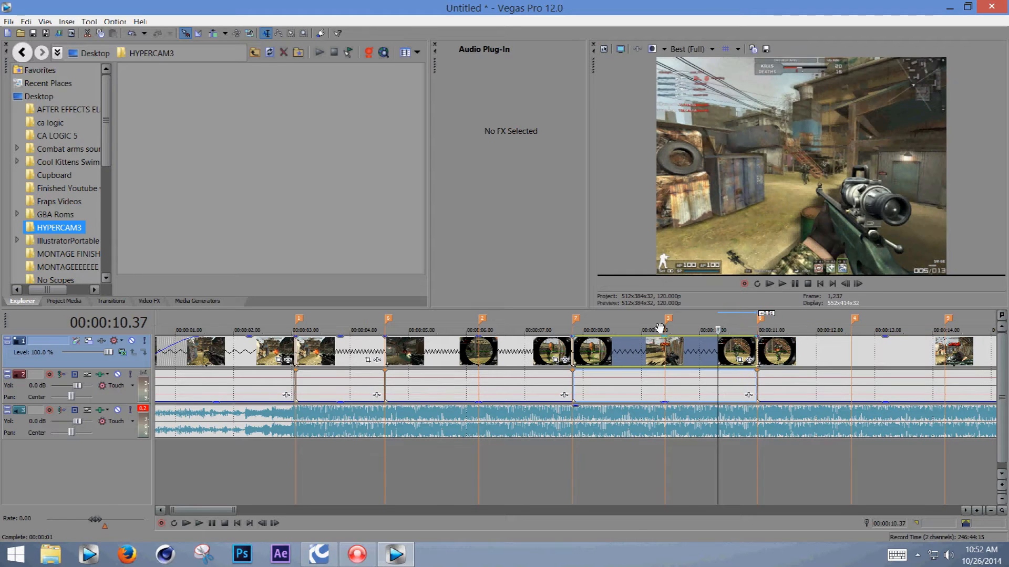
- Play back from just after the fourth marker past the sixth marker to check the kill against the beat
{"action": "left_click", "coordinate": [592, 320]}
{"action": "left_click", "coordinate": [782, 283]}
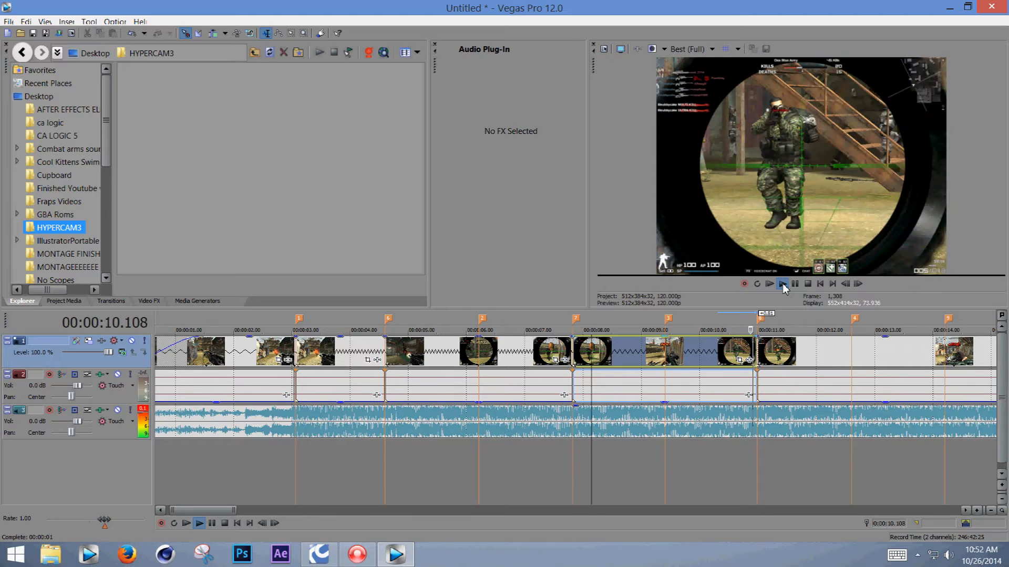
{"action": "left_click", "coordinate": [795, 284]}
- Move the playhead frame by frame from just after the sixth marker through the remaining clip to the next scoped kill, at 00:00:13.107
{"action": "scroll", "coordinate": [695, 347], "scroll_direction": "down", "scroll_amount": 3}
{"action": "scroll", "coordinate": [559, 340], "scroll_direction": "up", "scroll_amount": 2}
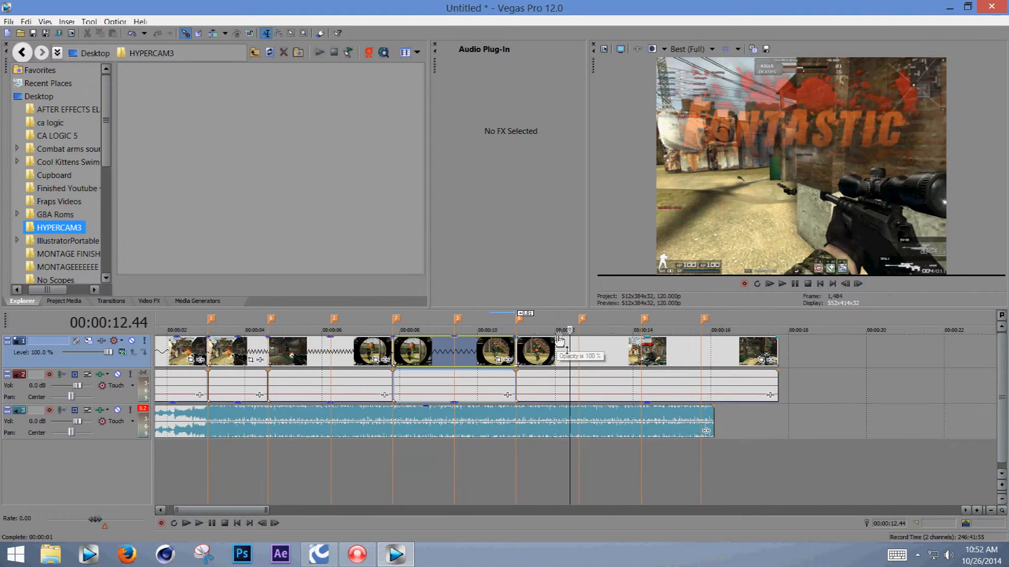
{"action": "left_click", "coordinate": [538, 318]}
{"action": "key", "text": "Left"}
{"action": "key", "text": "Left"}
{"action": "key", "text": "Left"}
{"action": "key", "text": "Left"}
{"action": "key", "text": "Left"}
{"action": "key", "text": "Left"}
{"action": "key", "text": "Left"}
{"action": "key", "text": "Left"}
{"action": "key", "text": "Left"}
{"action": "key", "text": "Left"}
{"action": "key", "text": "Left"}
{"action": "key", "text": "Left"}
{"action": "key", "text": "Left"}
{"action": "key", "text": "Left"}
{"action": "key", "text": "Left"}
{"action": "key", "text": "Left"}
{"action": "key", "text": "Left"}
{"action": "key", "text": "Left"}
{"action": "key", "text": "Left"}
{"action": "key", "text": "Left"}
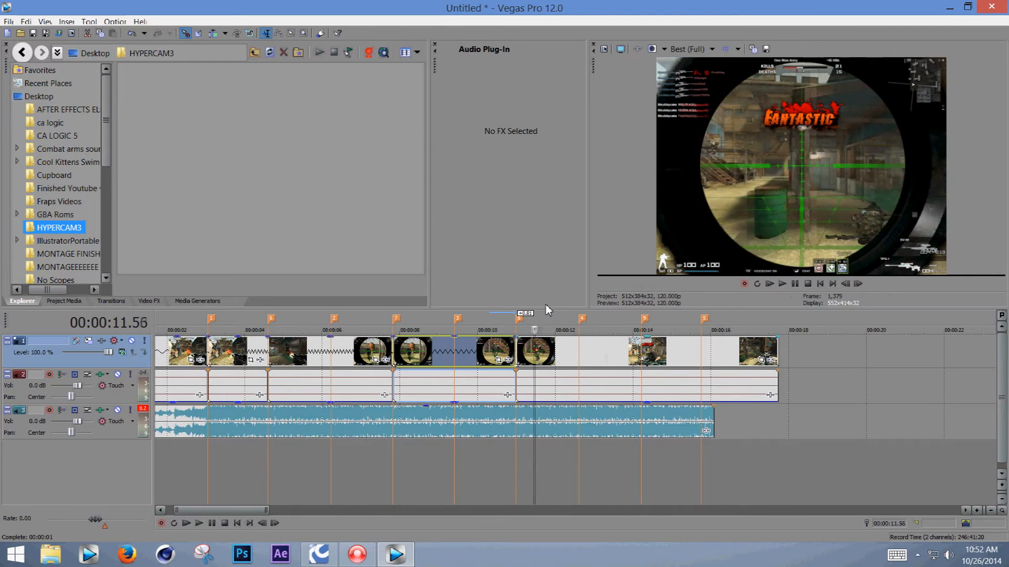
{"action": "key", "text": "Left"}
{"action": "key", "text": "Right"}
{"action": "key", "text": "Right"}
{"action": "key", "text": "Right"}
{"action": "key", "text": "Right"}
{"action": "key", "text": "Right"}
{"action": "key", "text": "Right"}
{"action": "key", "text": "Right"}
{"action": "key", "text": "Right"}
{"action": "key", "text": "Right"}
{"action": "key", "text": "Right"}
{"action": "key", "text": "Right"}
{"action": "key", "text": "Right"}
{"action": "key", "text": "Right"}
{"action": "key", "text": "Right"}
{"action": "key", "text": "Right"}
{"action": "key", "text": "Right"}
{"action": "key", "text": "Right"}
{"action": "key", "text": "Right"}
{"action": "key", "text": "Right"}
{"action": "key", "text": "Right"}
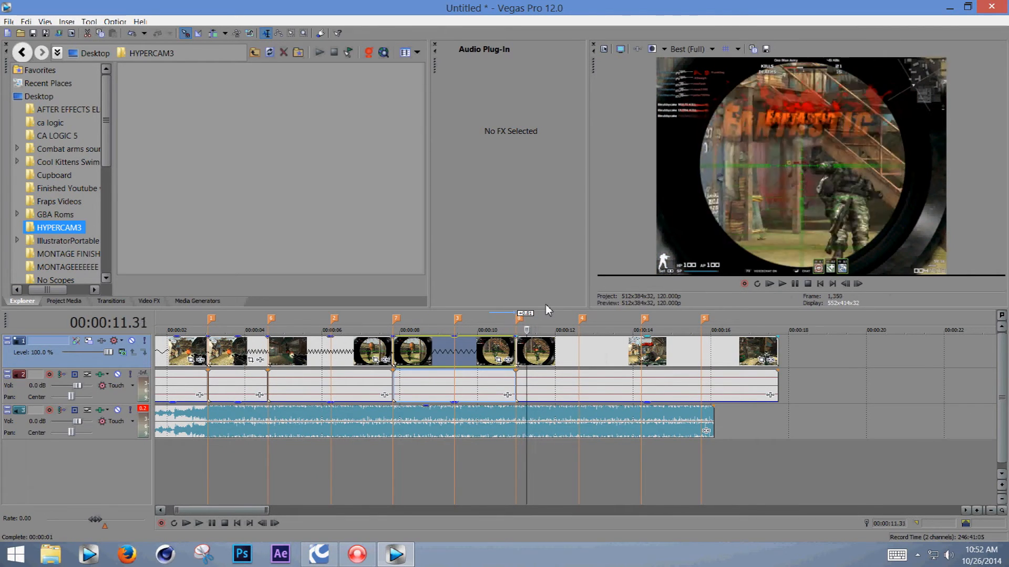
{"action": "key", "text": "Right"}
{"action": "key", "text": "Right"}
{"action": "key", "text": "Right"}
{"action": "key", "text": "Right"}
{"action": "key", "text": "Right"}
{"action": "key", "text": "Right"}
{"action": "key", "text": "Right"}
{"action": "key", "text": "Right"}
{"action": "key", "text": "Right"}
{"action": "key", "text": "Right"}
{"action": "key", "text": "Right"}
{"action": "key", "text": "Right"}
{"action": "key", "text": "Right"}
{"action": "key", "text": "Right"}
{"action": "key", "text": "Right"}
{"action": "key", "text": "Right"}
{"action": "key", "text": "Right"}
{"action": "key", "text": "Right"}
{"action": "key", "text": "Right"}
{"action": "key", "text": "Right"}
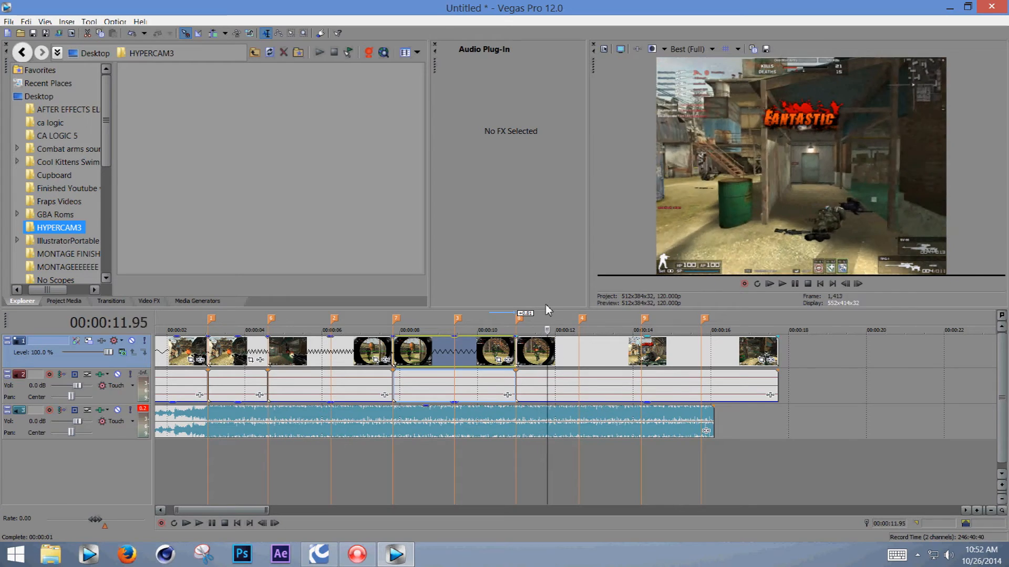
{"action": "key", "text": "Right"}
{"action": "key", "text": "Right"}
{"action": "key", "text": "Right"}
{"action": "key", "text": "Right"}
{"action": "key", "text": "Right"}
{"action": "key", "text": "Right"}
{"action": "key", "text": "Right"}
{"action": "key", "text": "Right"}
{"action": "key", "text": "Right"}
{"action": "key", "text": "Right"}
{"action": "key", "text": "Right"}
{"action": "key", "text": "Right"}
{"action": "key", "text": "Right"}
{"action": "key", "text": "Right"}
{"action": "key", "text": "Right"}
{"action": "key", "text": "Right"}
{"action": "key", "text": "Right"}
{"action": "key", "text": "Right"}
{"action": "key", "text": "Right"}
{"action": "key", "text": "Right"}
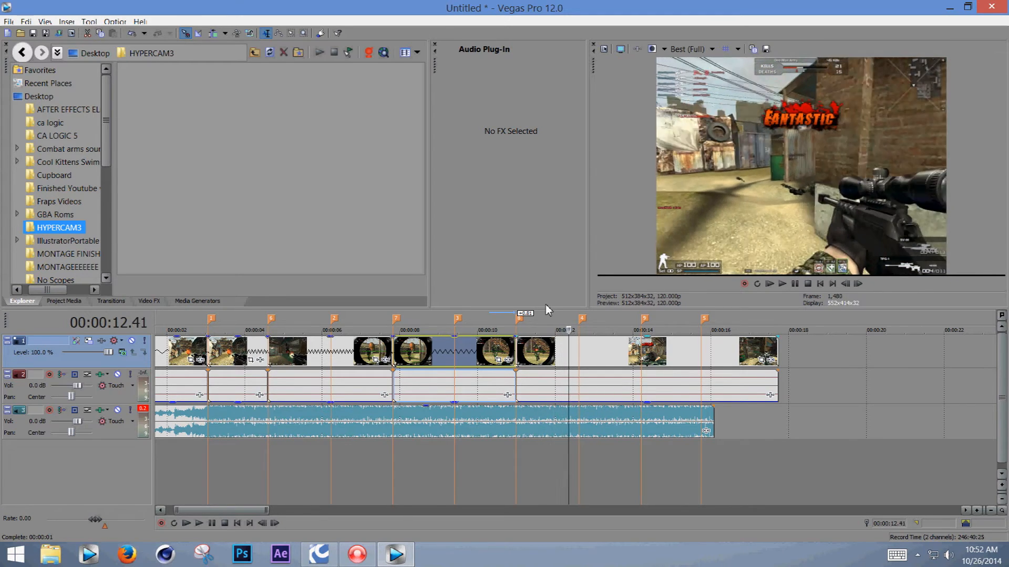
{"action": "key", "text": "Right"}
{"action": "key", "text": "Right"}
{"action": "key", "text": "Right"}
{"action": "key", "text": "Right"}
{"action": "key", "text": "Right"}
{"action": "key", "text": "Right"}
{"action": "key", "text": "Right"}
{"action": "key", "text": "Right"}
{"action": "key", "text": "Right"}
{"action": "key", "text": "Right"}
{"action": "key", "text": "Right"}
{"action": "key", "text": "Right"}
{"action": "key", "text": "Right"}
{"action": "key", "text": "Right"}
{"action": "key", "text": "Right"}
{"action": "key", "text": "Right"}
{"action": "key", "text": "Right"}
{"action": "key", "text": "Right"}
{"action": "key", "text": "Right"}
{"action": "key", "text": "Right"}
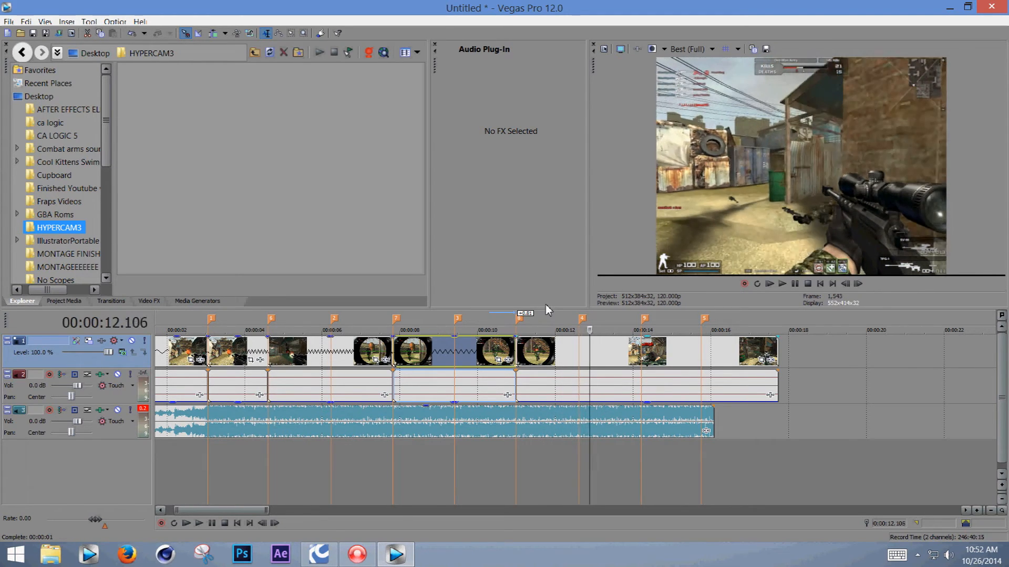
{"action": "key", "text": "Right"}
{"action": "key", "text": "Right"}
{"action": "key", "text": "Right"}
{"action": "key", "text": "Right"}
{"action": "key", "text": "Right"}
{"action": "key", "text": "Right"}
{"action": "key", "text": "Right"}
{"action": "key", "text": "Right"}
{"action": "key", "text": "Right"}
{"action": "key", "text": "Right"}
{"action": "key", "text": "Right"}
{"action": "key", "text": "Right"}
{"action": "key", "text": "Right"}
{"action": "key", "text": "Right"}
{"action": "key", "text": "Right"}
{"action": "key", "text": "Right"}
{"action": "key", "text": "Right"}
{"action": "key", "text": "Right"}
{"action": "key", "text": "Right"}
{"action": "key", "text": "Right"}
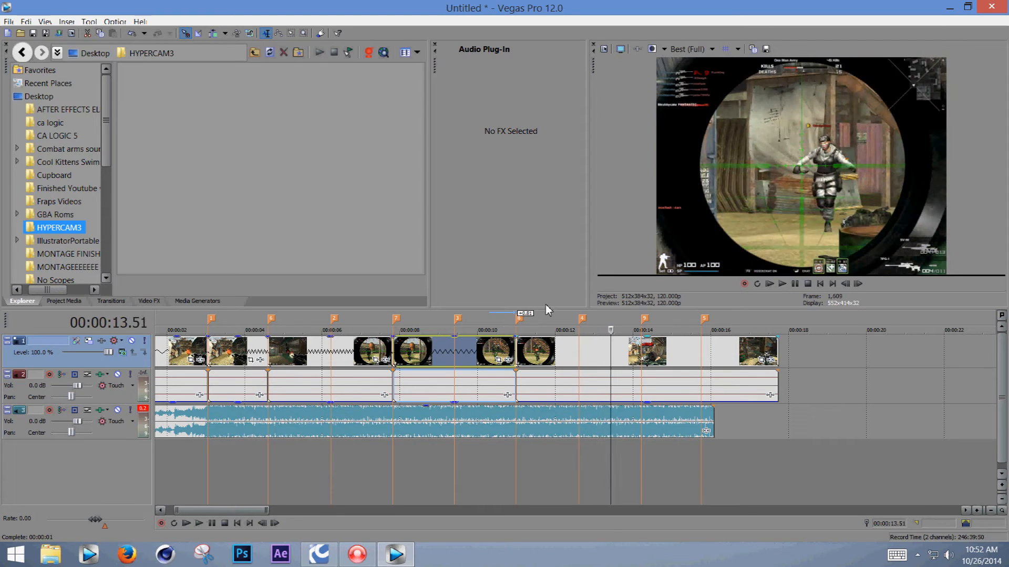
{"action": "key", "text": "Right"}
{"action": "key", "text": "Right"}
{"action": "key", "text": "Right"}
{"action": "key", "text": "Right"}
{"action": "key", "text": "Right"}
{"action": "key", "text": "Right"}
{"action": "key", "text": "Right"}
{"action": "key", "text": "Right"}
{"action": "key", "text": "Right"}
{"action": "key", "text": "Right"}
{"action": "key", "text": "Right"}
{"action": "key", "text": "Right"}
{"action": "key", "text": "Right"}
{"action": "key", "text": "Right"}
{"action": "key", "text": "Right"}
{"action": "key", "text": "Right"}
{"action": "key", "text": "Right"}
{"action": "key", "text": "Right"}
{"action": "key", "text": "Right"}
{"action": "key", "text": "Right"}
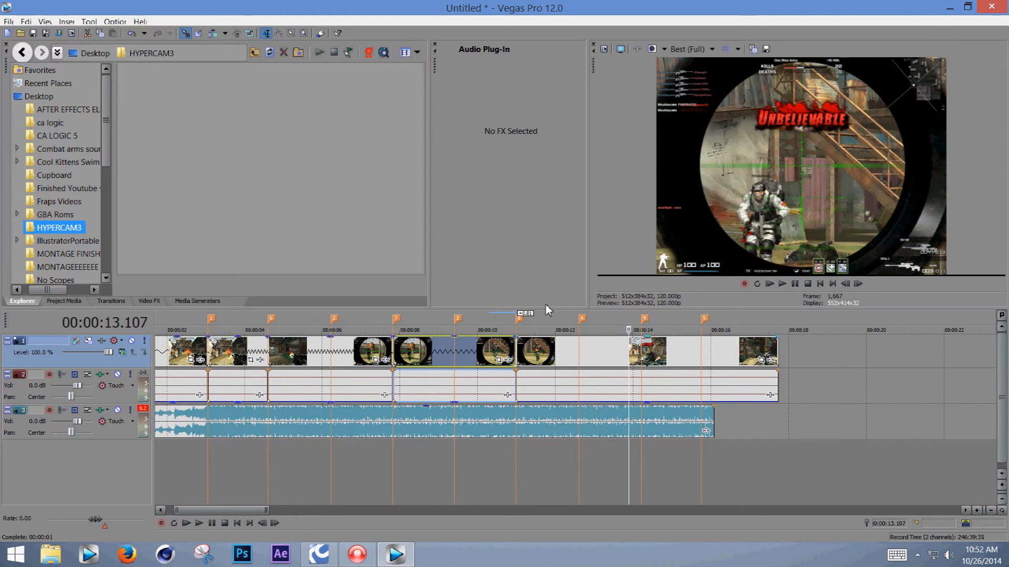
- Find the exact frame where the next scoped shot hits and split the remaining clip there, at 00:00:13.69
{"action": "key", "text": "Left"}
{"action": "key", "text": "Left"}
{"action": "key", "text": "Left"}
{"action": "key", "text": "Left"}
{"action": "key", "text": "Left"}
{"action": "key", "text": "Left"}
{"action": "key", "text": "Left"}
{"action": "key", "text": "Left"}
{"action": "key", "text": "Left"}
{"action": "key", "text": "Left"}
{"action": "key", "text": "Left"}
{"action": "key", "text": "Left"}
{"action": "key", "text": "Left"}
{"action": "key", "text": "Left"}
{"action": "key", "text": "Left"}
{"action": "key", "text": "Left"}
{"action": "key", "text": "Left"}
{"action": "key", "text": "Left"}
{"action": "key", "text": "Left"}
{"action": "key", "text": "Left"}
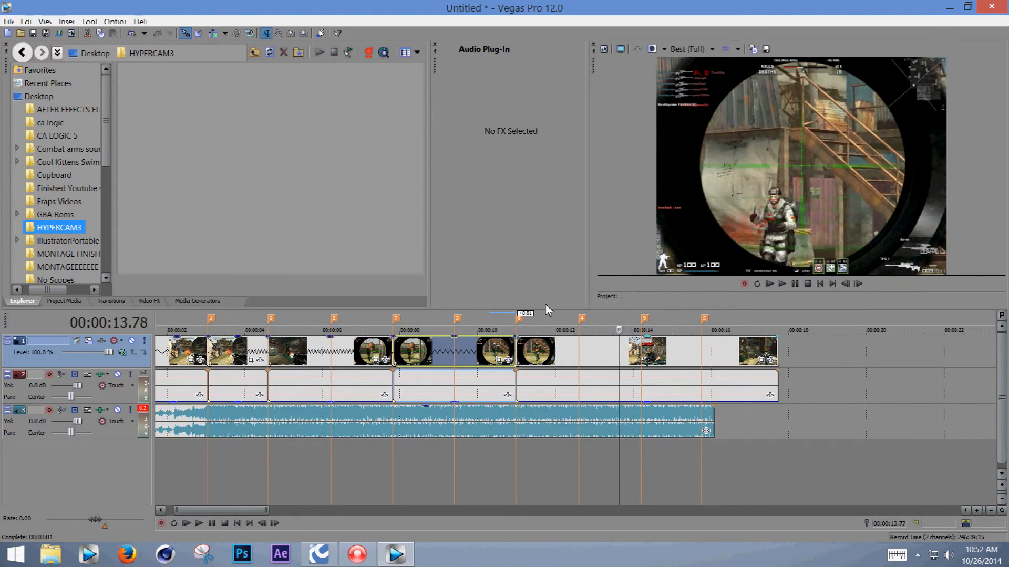
{"action": "key", "text": "Right"}
{"action": "key", "text": "Right"}
{"action": "key", "text": "Right"}
{"action": "key", "text": "Right"}
{"action": "key", "text": "Right"}
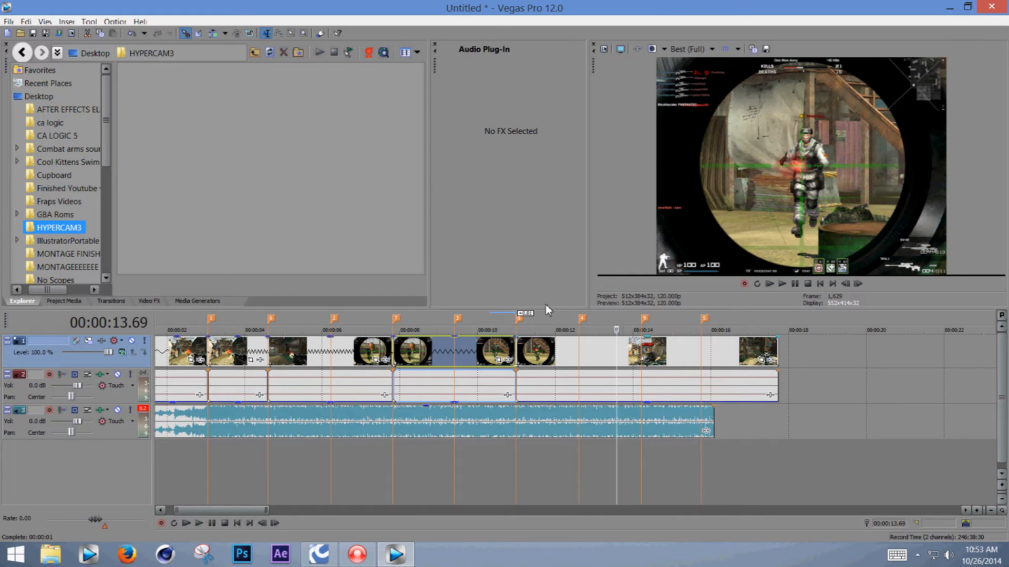
{"action": "key", "text": "Left"}
{"action": "key", "text": "Right"}
{"action": "left_click", "coordinate": [617, 351]}
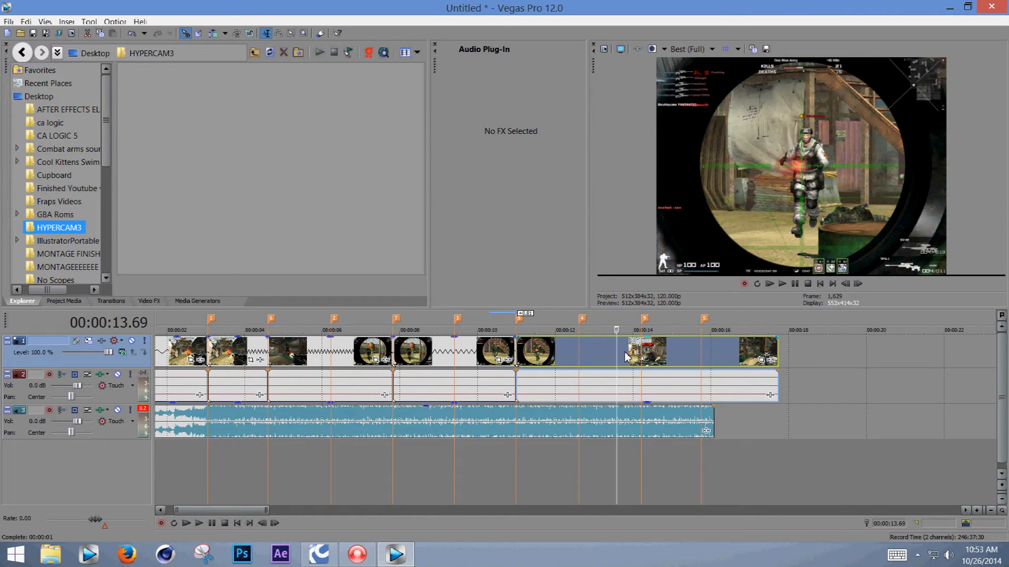
{"action": "key", "text": "s"}
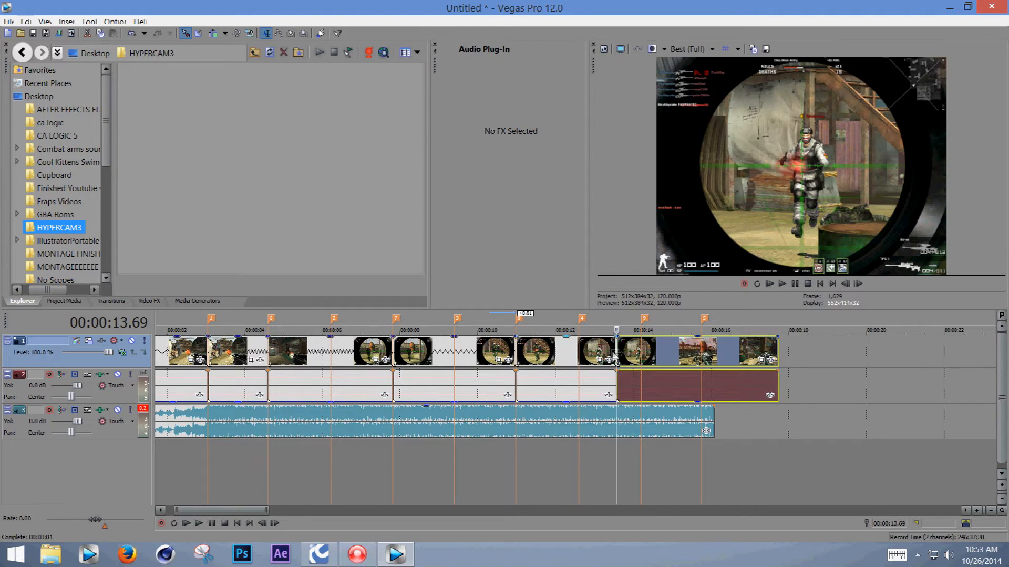
- Time-stretch the fifth clip piece to end on the seventh marker, with the remaining clip moved up against it, and play back the join
{"action": "left_click_drag", "start_coordinate": [616, 354], "coordinate": [578, 357]}
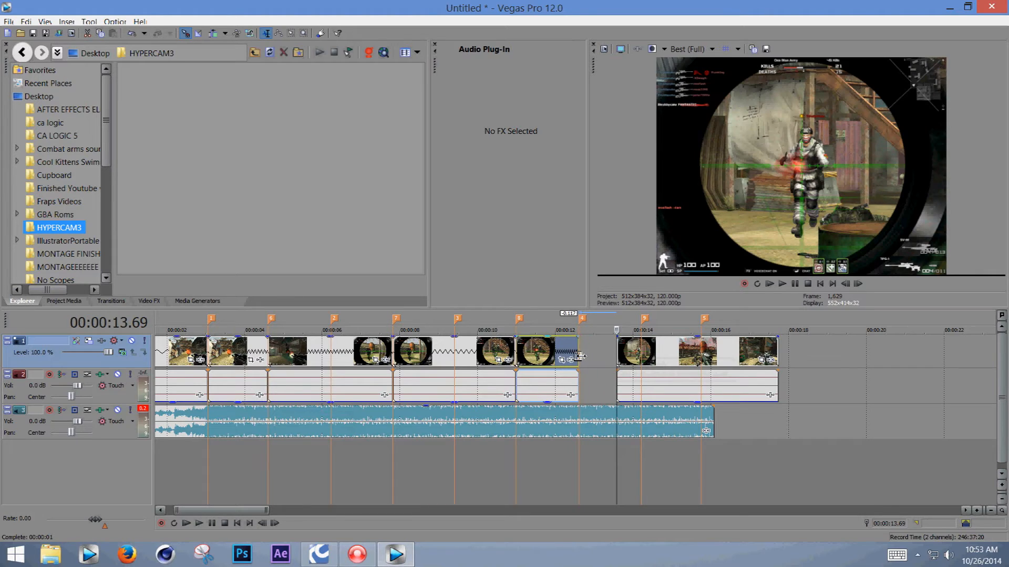
{"action": "left_click_drag", "start_coordinate": [702, 336], "coordinate": [664, 337]}
{"action": "left_click", "coordinate": [519, 318]}
{"action": "left_click", "coordinate": [782, 284]}
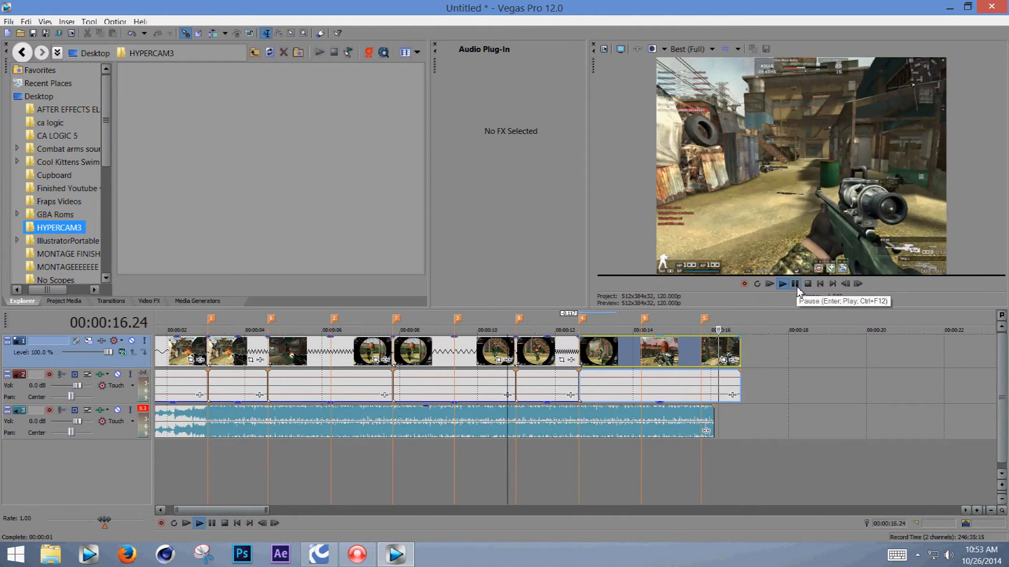
{"action": "left_click", "coordinate": [794, 284]}
- Find the exact frame where the unscoped shot fires and split the remaining clip there, at 00:00:14.61
{"action": "left_click_drag", "start_coordinate": [576, 325], "coordinate": [579, 324]}
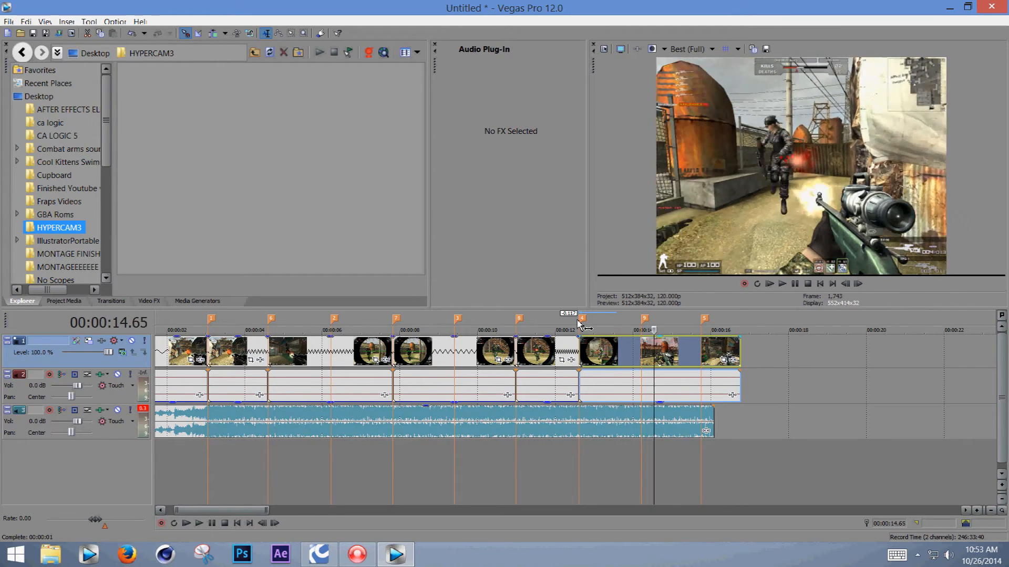
{"action": "key", "text": "Left"}
{"action": "key", "text": "Left"}
{"action": "key", "text": "Left"}
{"action": "key", "text": "Left"}
{"action": "key", "text": "Left"}
{"action": "key", "text": "Left"}
{"action": "key", "text": "Left"}
{"action": "key", "text": "Left"}
{"action": "key", "text": "Left"}
{"action": "key", "text": "Left"}
{"action": "key", "text": "Left"}
{"action": "key", "text": "Left"}
{"action": "key", "text": "Left"}
{"action": "key", "text": "Left"}
{"action": "key", "text": "Left"}
{"action": "key", "text": "Left"}
{"action": "key", "text": "Left"}
{"action": "key", "text": "Left"}
{"action": "key", "text": "Left"}
{"action": "key", "text": "Left"}
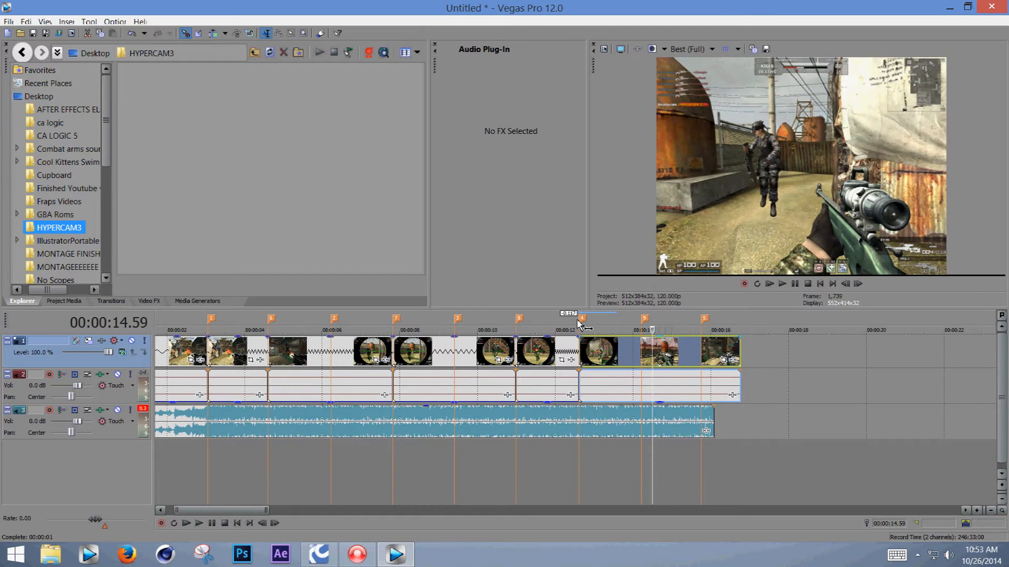
{"action": "key", "text": "Right"}
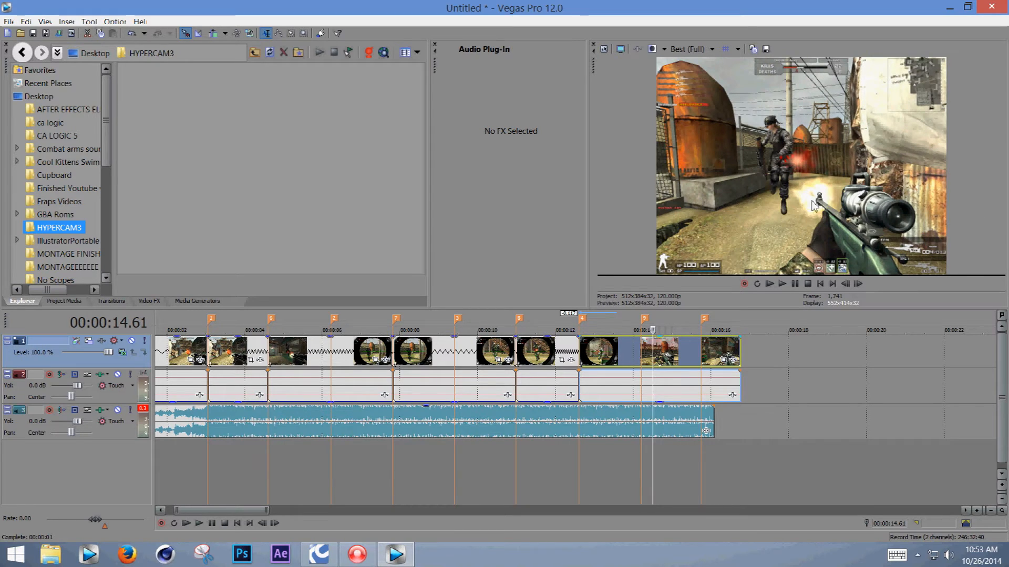
{"action": "key", "text": "s"}
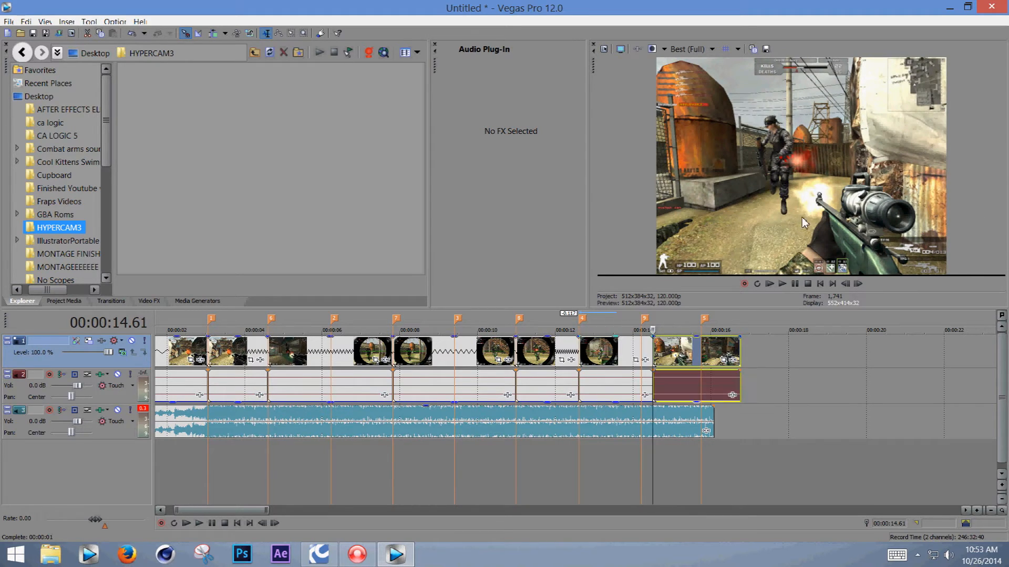
- Move the remaining clip to the ninth marker with the sixth piece time-stretched to meet it, and play back from just before the seventh marker
{"action": "left_click_drag", "start_coordinate": [683, 355], "coordinate": [722, 359]}
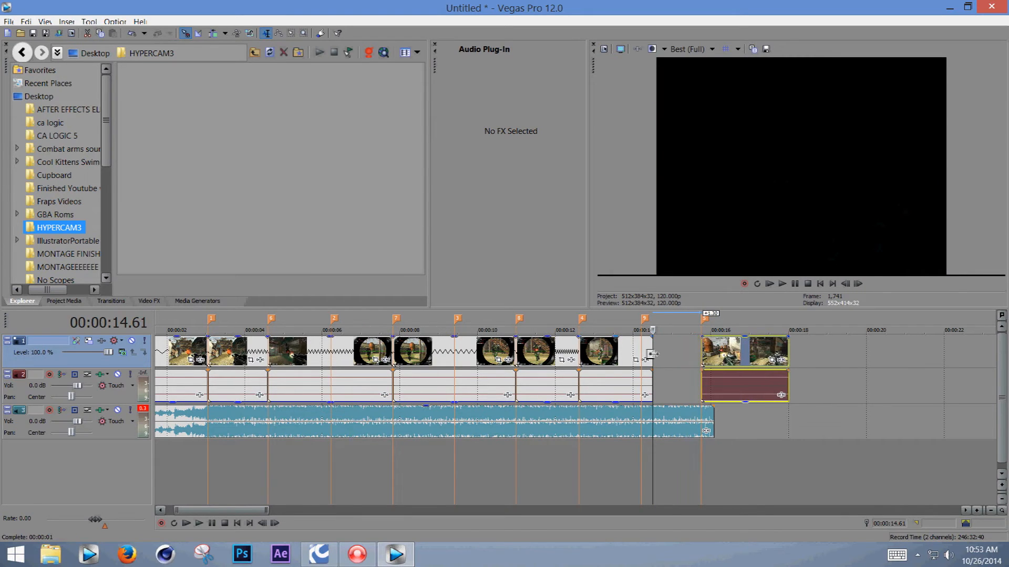
{"action": "left_click_drag", "start_coordinate": [652, 353], "coordinate": [702, 355]}
{"action": "left_click", "coordinate": [567, 322]}
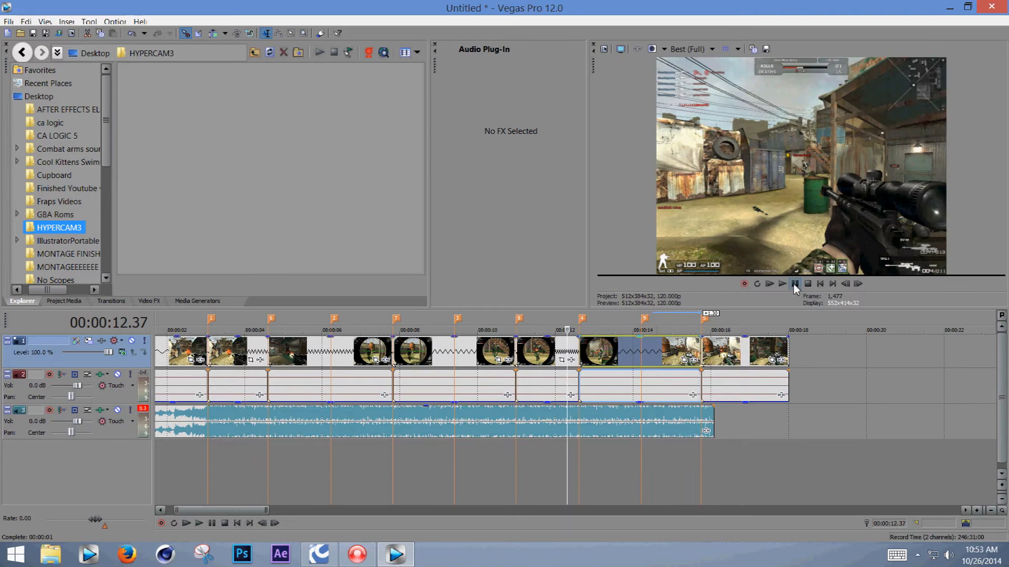
{"action": "left_click", "coordinate": [782, 284]}
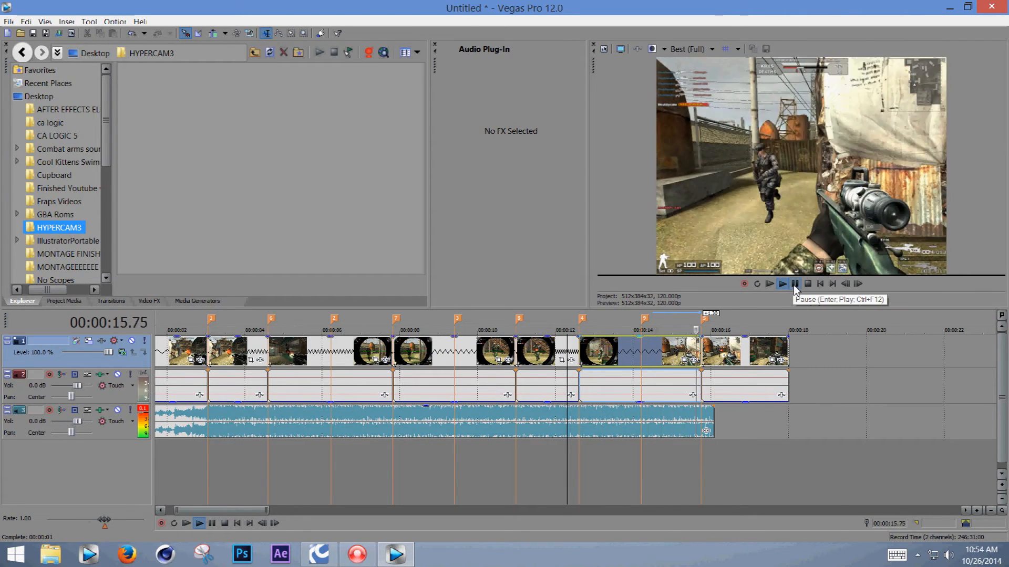
{"action": "left_click", "coordinate": [795, 284]}
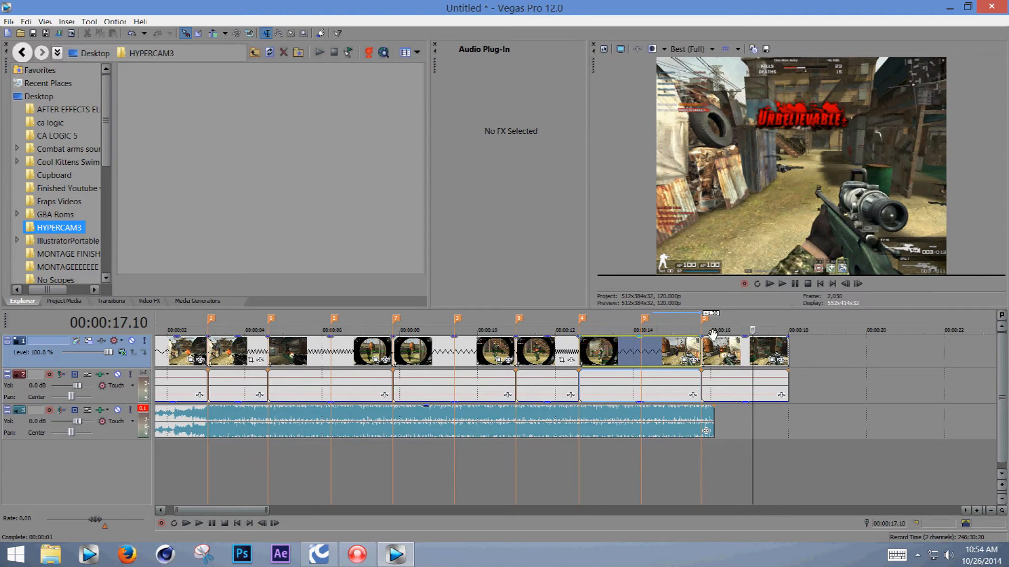
- Extend the end of the song past the ninth marker and play back from just before that marker
{"action": "left_click_drag", "start_coordinate": [715, 417], "coordinate": [737, 418]}
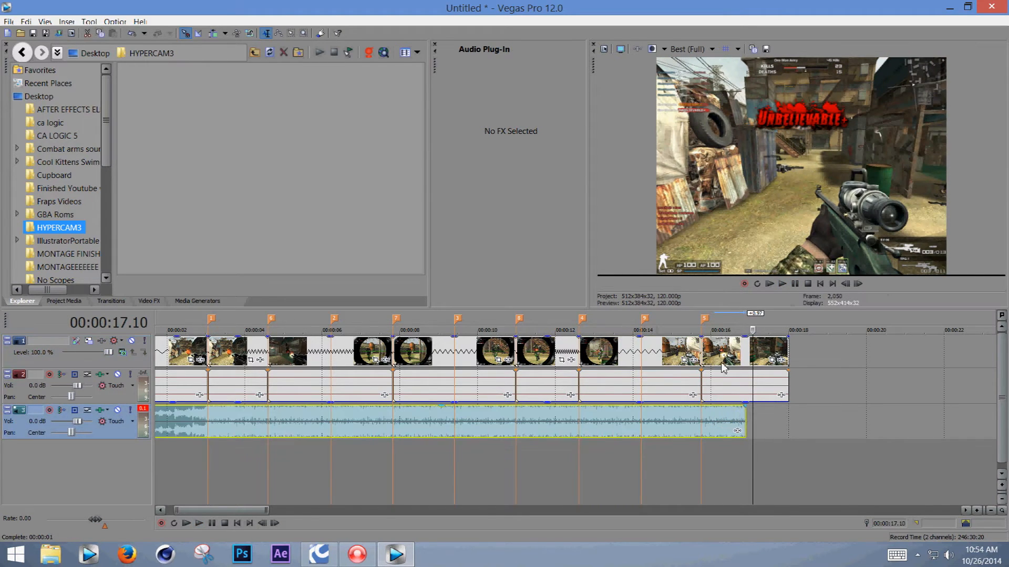
{"action": "left_click", "coordinate": [691, 320]}
{"action": "left_click", "coordinate": [782, 284]}
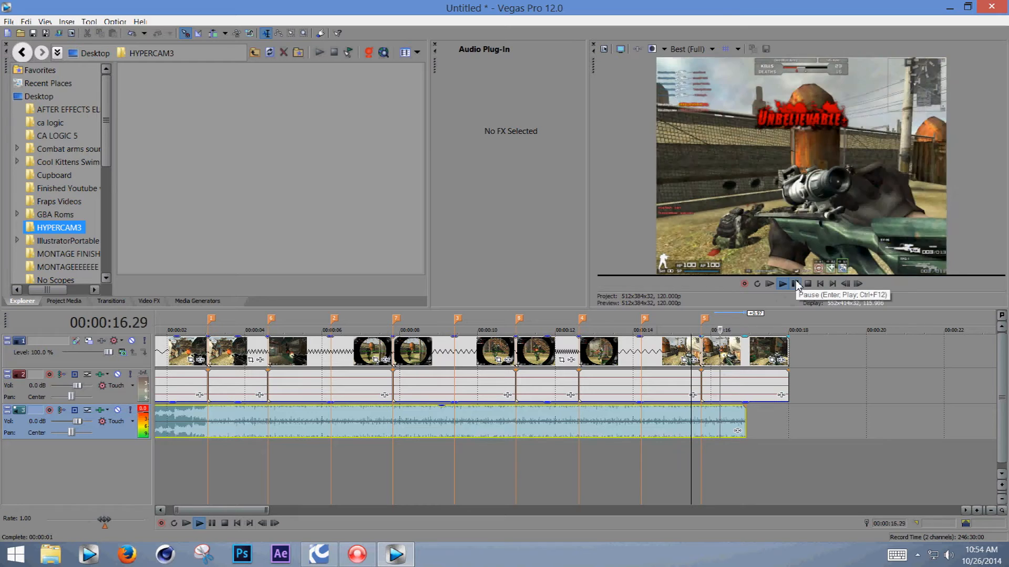
{"action": "left_click", "coordinate": [797, 285]}
- Shorten the last video clip to the song's end and give it a fade-out
{"action": "left_click", "coordinate": [720, 322]}
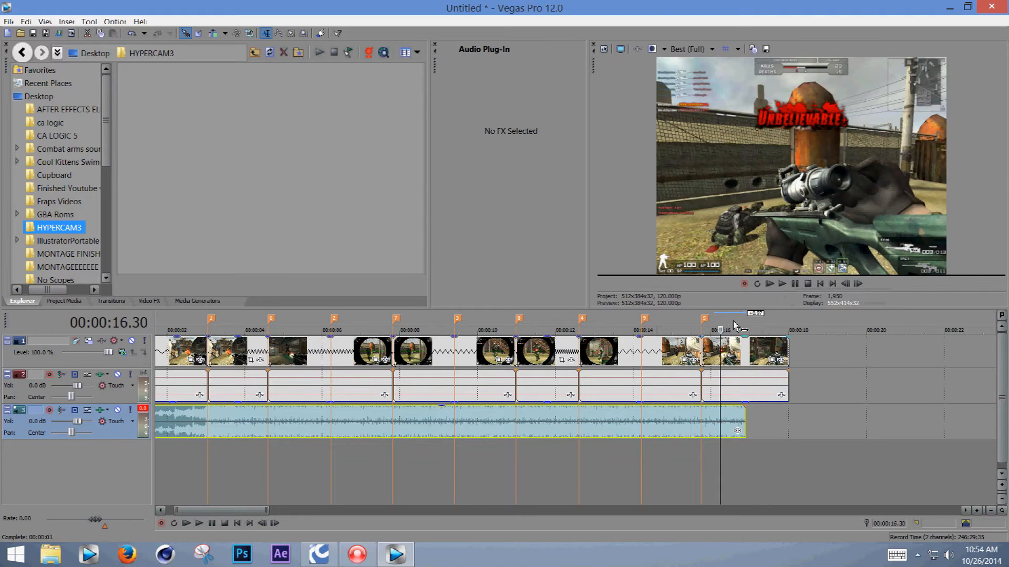
{"action": "left_click", "coordinate": [733, 322]}
{"action": "left_click_drag", "start_coordinate": [788, 345], "coordinate": [726, 342]}
- Add a fade-out of about 00:00:00.58 to the end of the song and play back the ending
{"action": "mouse_move", "coordinate": [744, 404]}
{"action": "left_mouse_down"}
{"action": "mouse_move", "coordinate": [730, 408]}
{"action": "mouse_move", "coordinate": [747, 410]}
{"action": "left_mouse_up"}
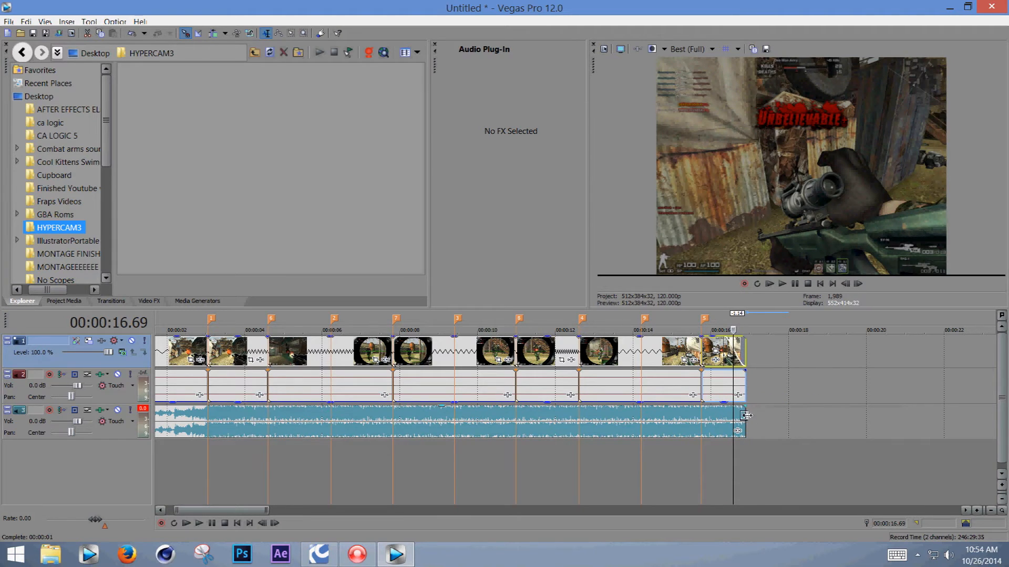
{"action": "left_click", "coordinate": [741, 412]}
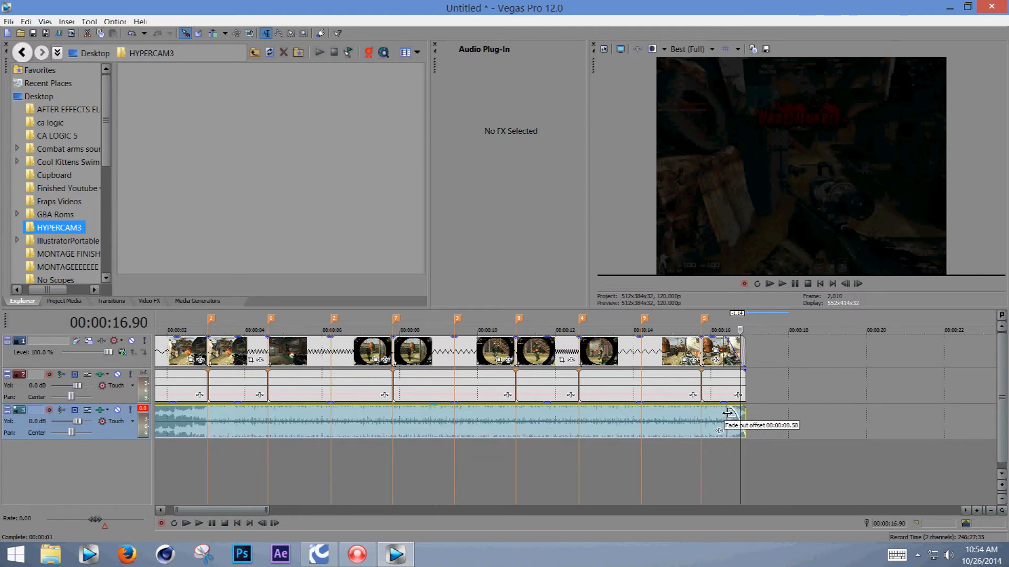
{"action": "left_click", "coordinate": [719, 323]}
{"action": "left_click", "coordinate": [782, 284]}
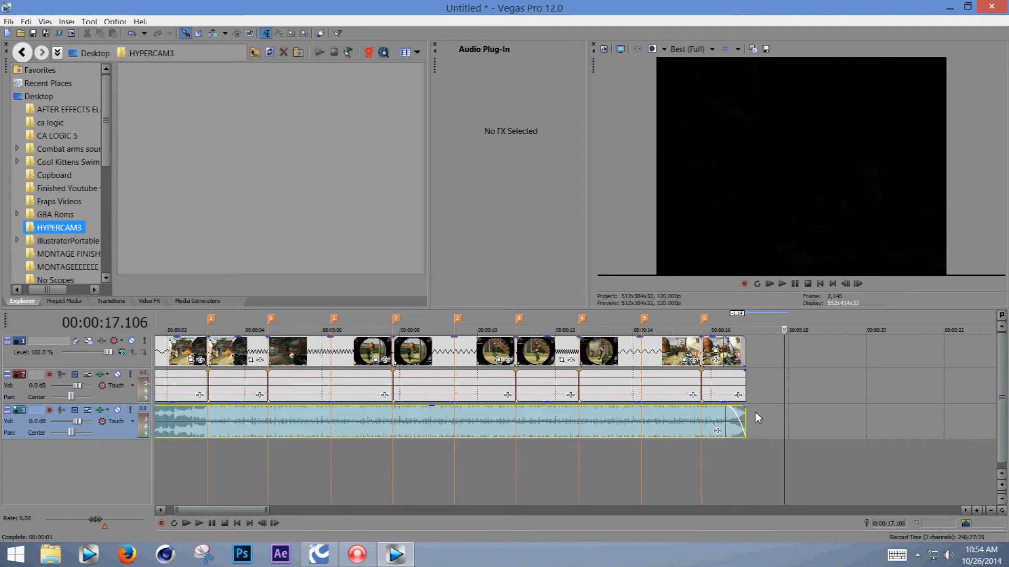
- Extend the last clip and the song to a common end at about 00:00:17.66 and lengthen the song's fade-out
{"action": "left_click_drag", "start_coordinate": [746, 351], "coordinate": [771, 351]}
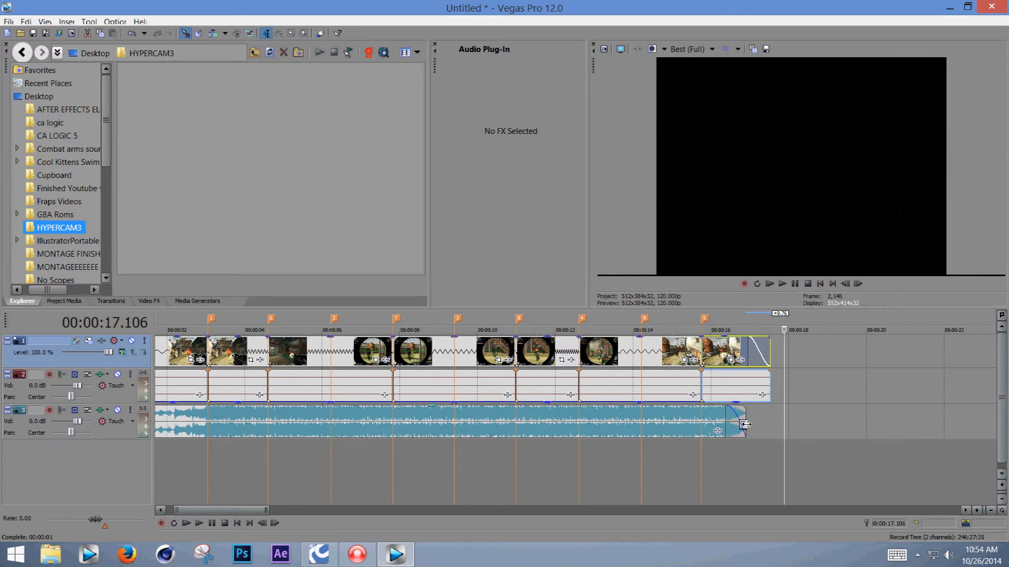
{"action": "left_click_drag", "start_coordinate": [745, 425], "coordinate": [760, 422]}
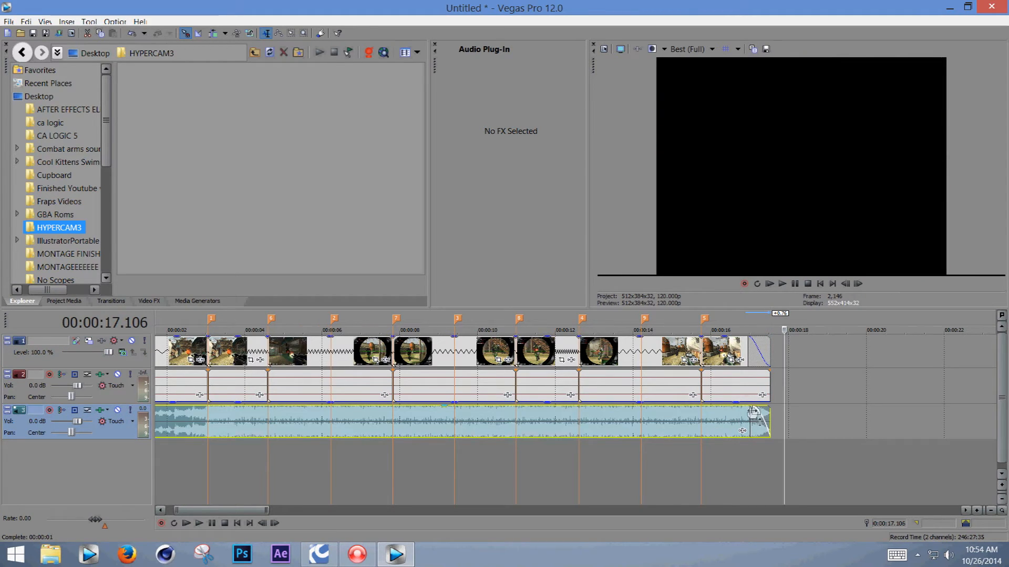
{"action": "left_click_drag", "start_coordinate": [755, 409], "coordinate": [731, 411]}
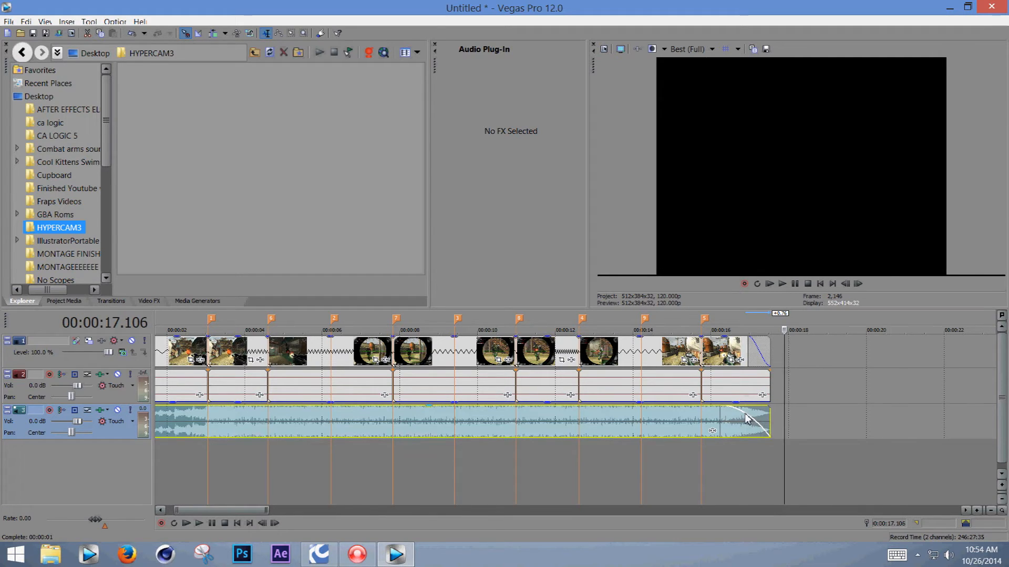
- Change the song's fade-out type to the third, fast-dropping curve and play back the ending
{"action": "right_click", "coordinate": [747, 418]}
{"action": "mouse_move", "coordinate": [748, 123]}
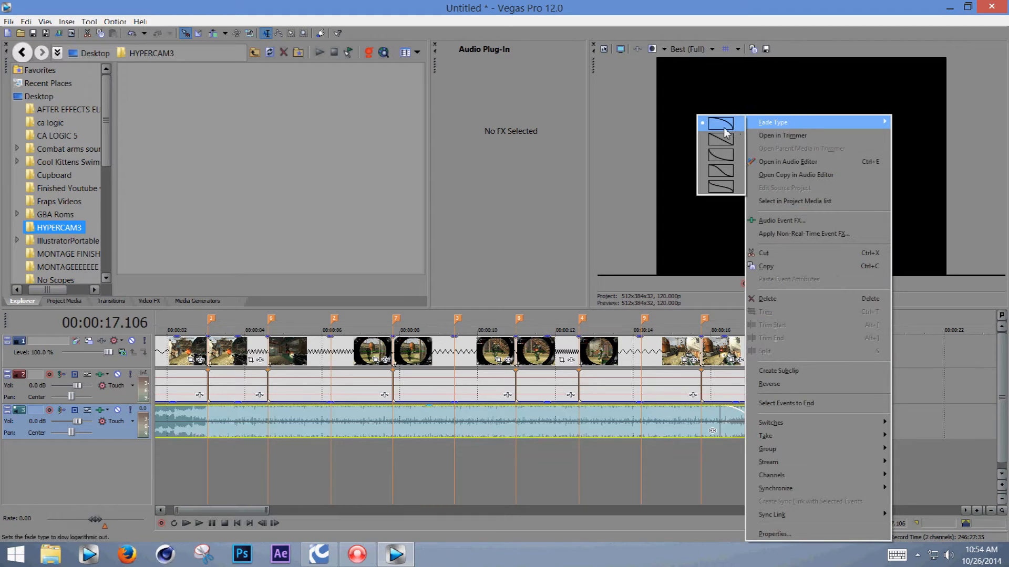
{"action": "left_click", "coordinate": [722, 156]}
{"action": "left_click", "coordinate": [721, 321]}
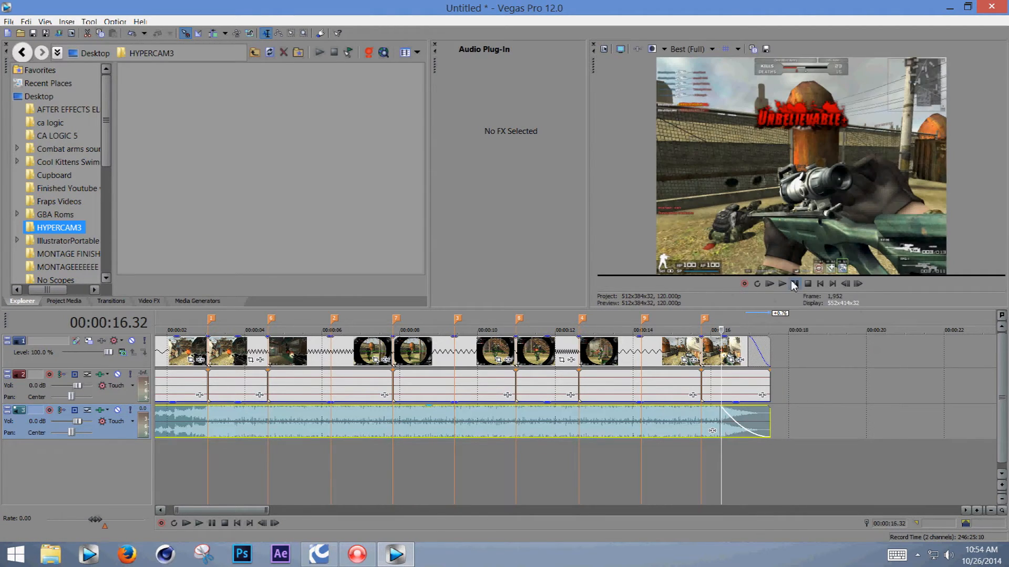
{"action": "left_click", "coordinate": [783, 286]}
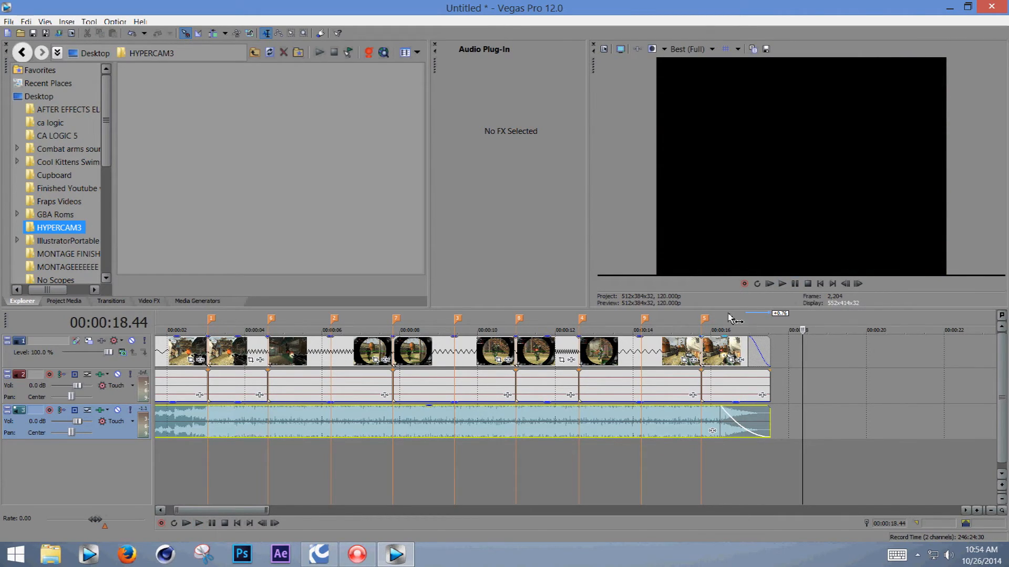
- Lengthen the last video clip's fade-out to about 00:00:01.11 and play back the ending
{"action": "left_click", "coordinate": [728, 330]}
{"action": "left_click_drag", "start_coordinate": [754, 341], "coordinate": [739, 344]}
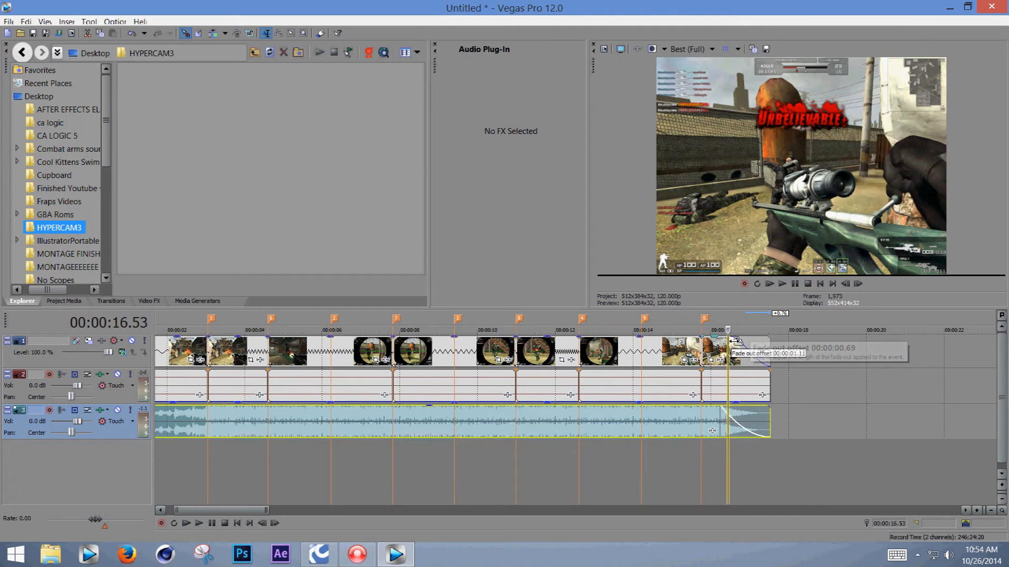
{"action": "left_click", "coordinate": [718, 326]}
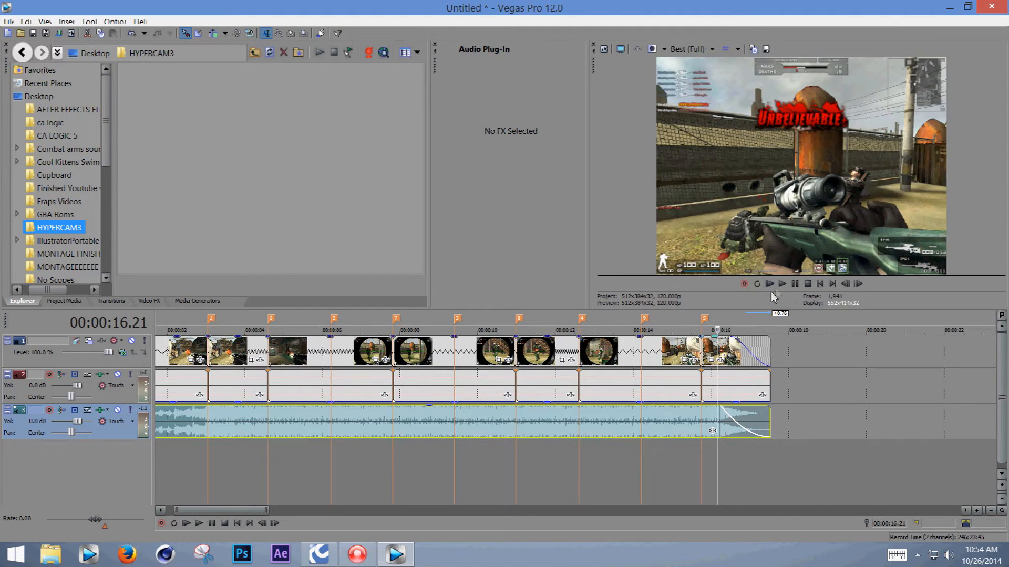
{"action": "left_click", "coordinate": [782, 285]}
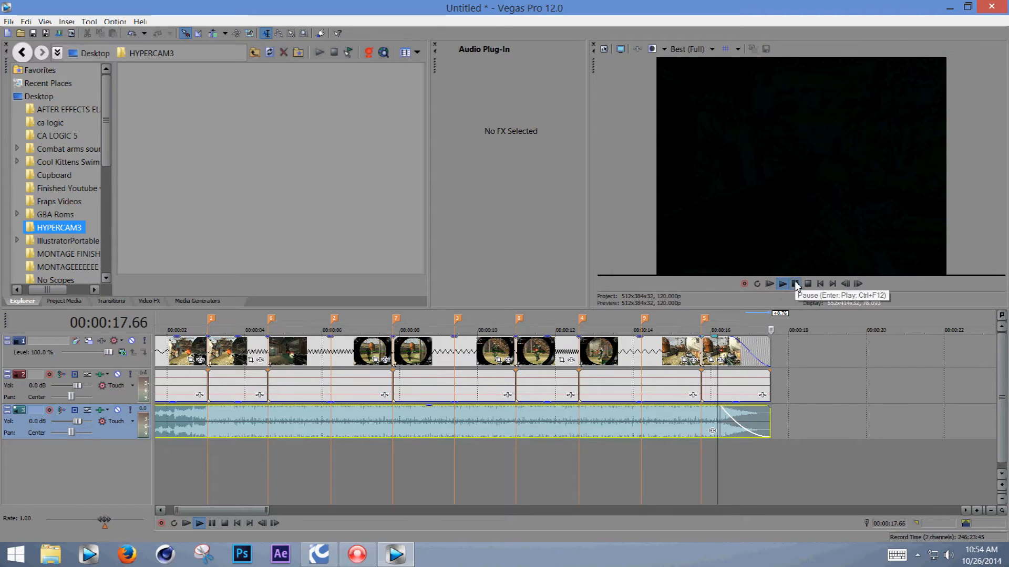
- Insert a video track above the montage clips and bring in a sound effect file from outside, placed at the first marker
{"action": "right_click", "coordinate": [780, 353]}
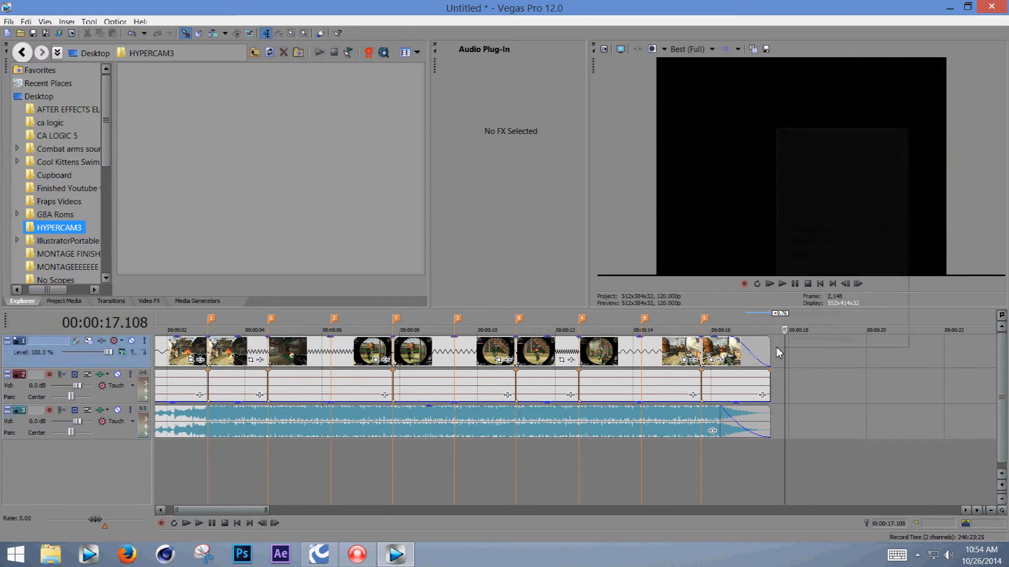
{"action": "left_click", "coordinate": [824, 229]}
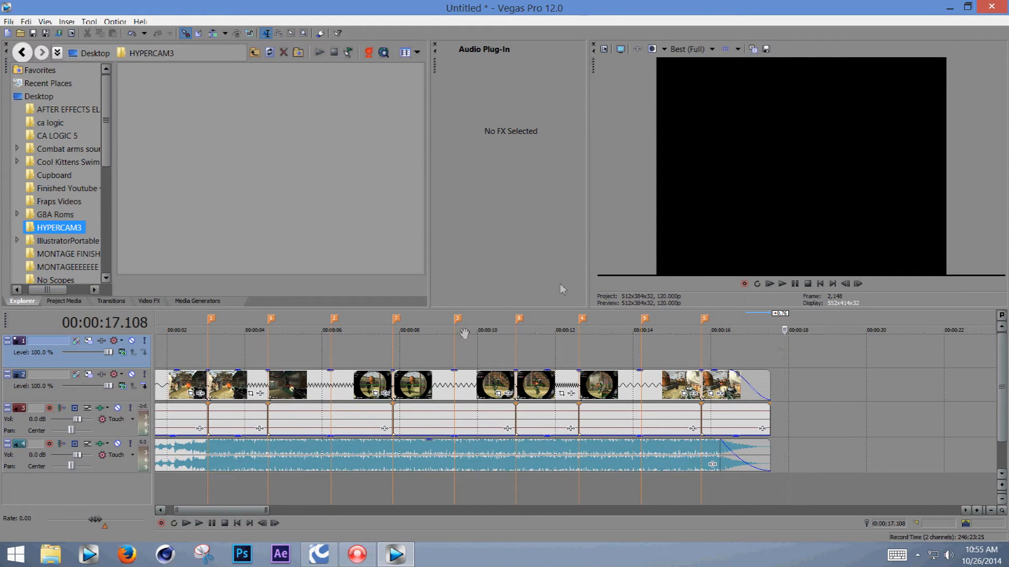
{"action": "left_click", "coordinate": [950, 8]}
{"action": "left_click_drag", "start_coordinate": [625, 364], "coordinate": [408, 421]}
{"action": "mouse_move", "coordinate": [233, 347]}
{"action": "left_mouse_down"}
{"action": "mouse_move", "coordinate": [247, 343]}
{"action": "mouse_move", "coordinate": [215, 345]}
{"action": "mouse_move", "coordinate": [218, 333]}
{"action": "left_mouse_up"}
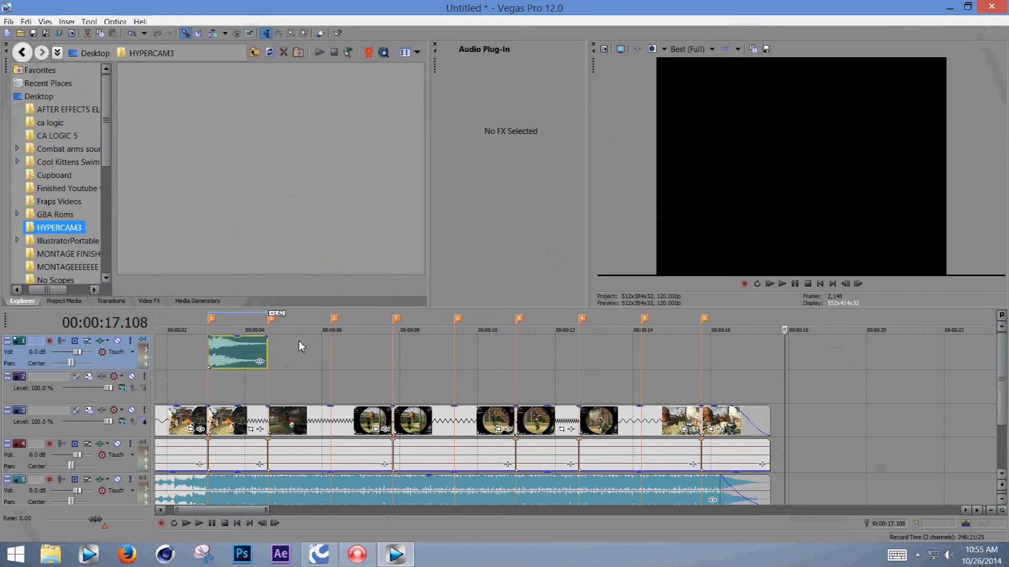
- Play back from just before the first marker to check the sound effect against the kill shot
{"action": "left_click", "coordinate": [205, 328]}
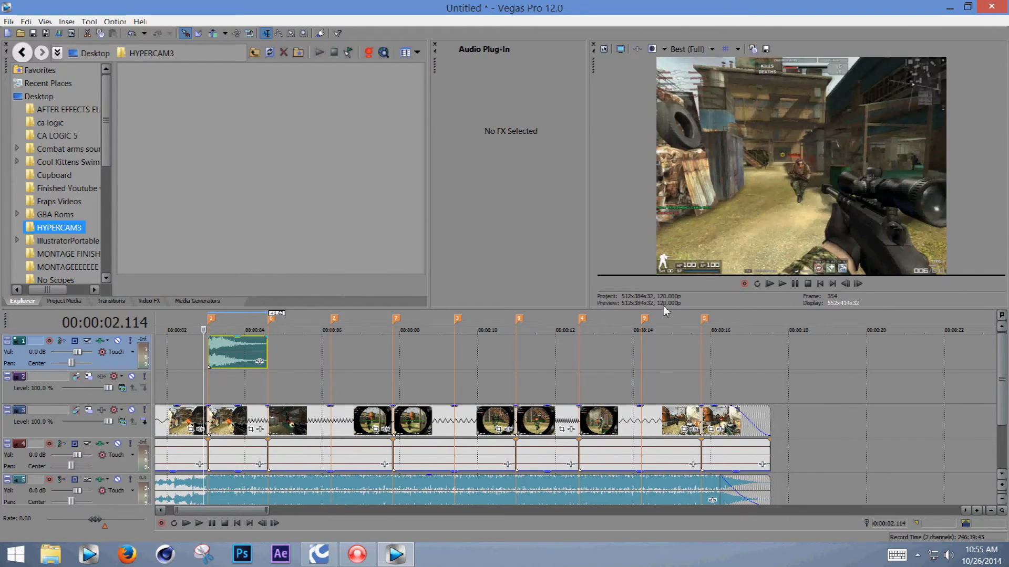
{"action": "left_click", "coordinate": [782, 284]}
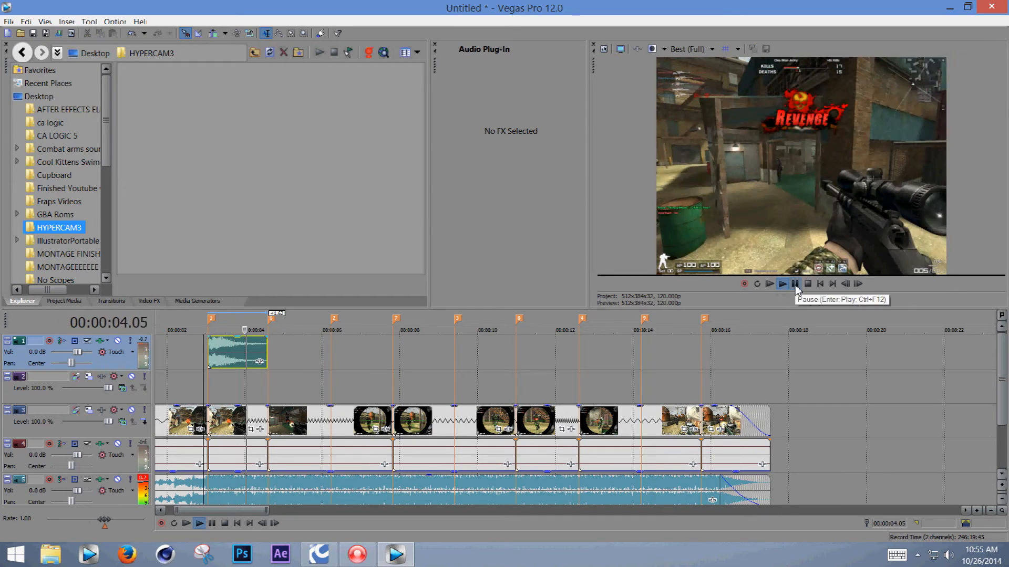
{"action": "left_click", "coordinate": [201, 328]}
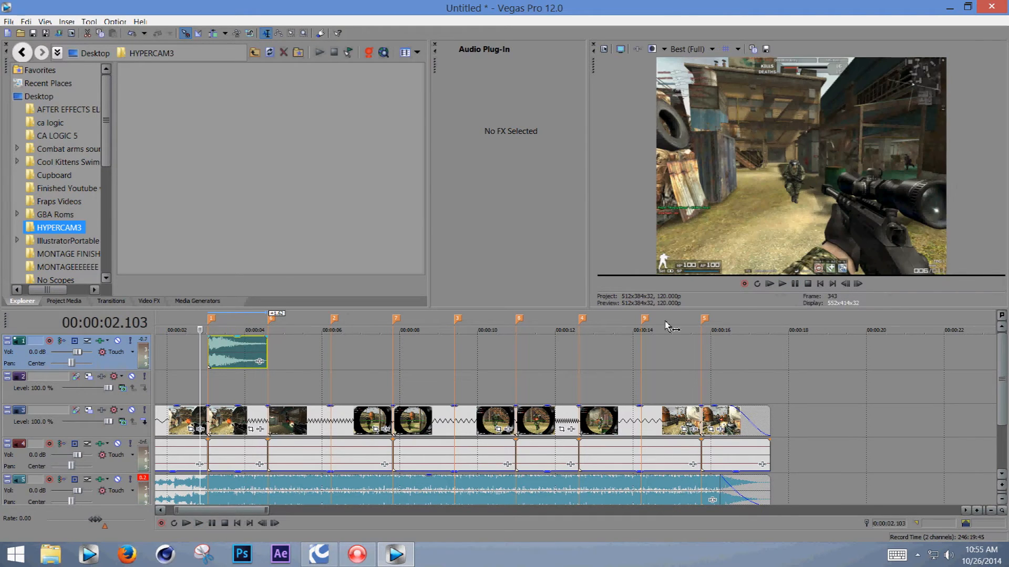
- Replay the first kill shot and shift its sound effect about 4 frames earlier so the waveform's hit lines up with the first marker
{"action": "left_click", "coordinate": [795, 286]}
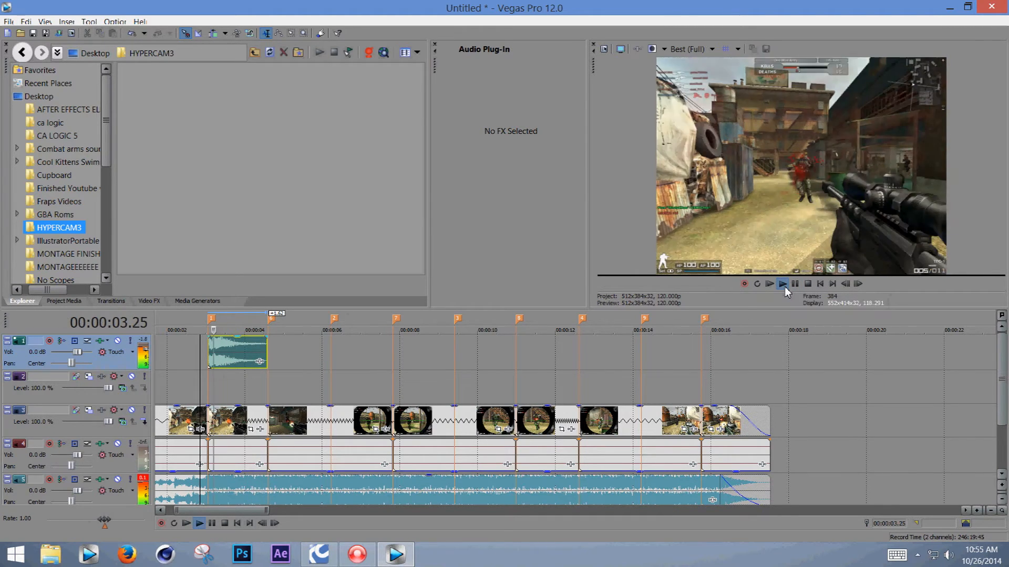
{"action": "left_click", "coordinate": [795, 286]}
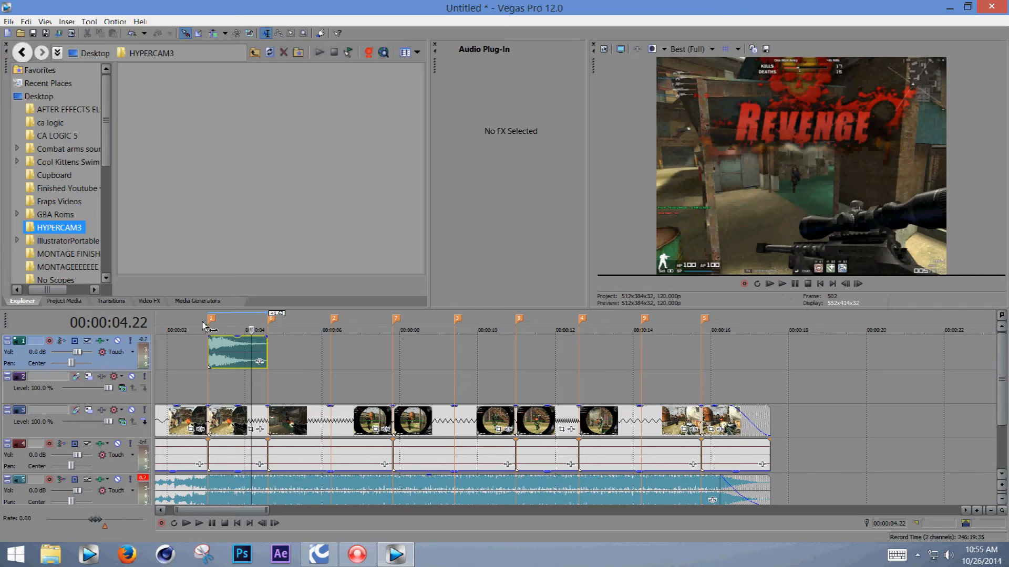
{"action": "left_click", "coordinate": [203, 329]}
{"action": "scroll", "coordinate": [352, 376], "scroll_direction": "up", "scroll_amount": 10}
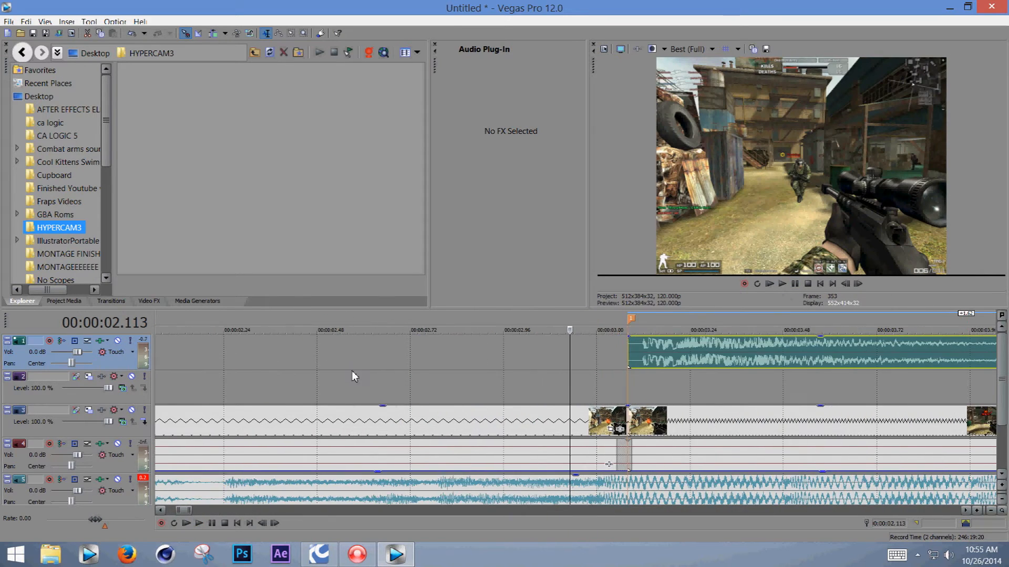
{"action": "scroll", "coordinate": [352, 377], "scroll_direction": "up", "scroll_amount": 3}
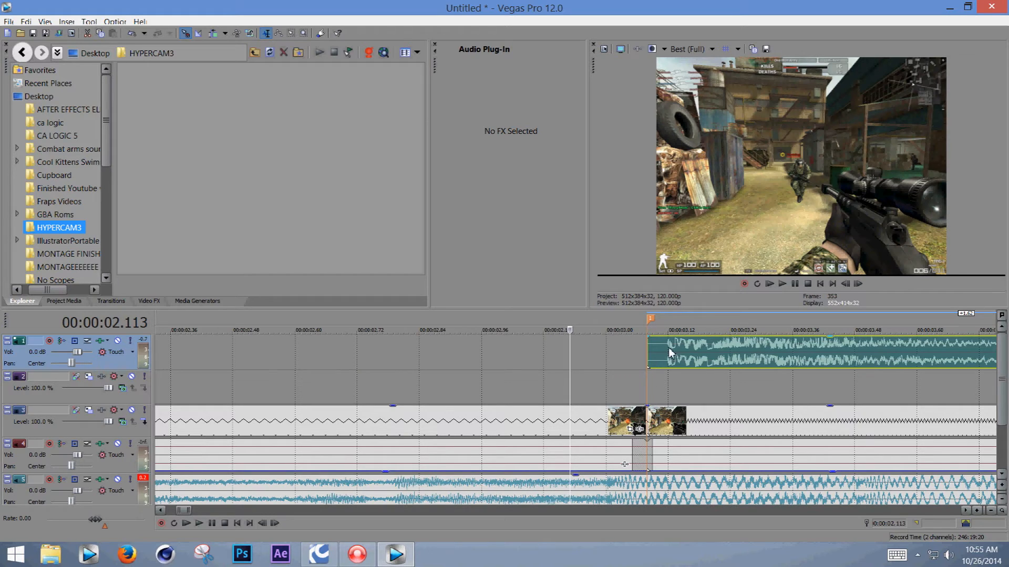
{"action": "left_click_drag", "start_coordinate": [693, 354], "coordinate": [673, 354]}
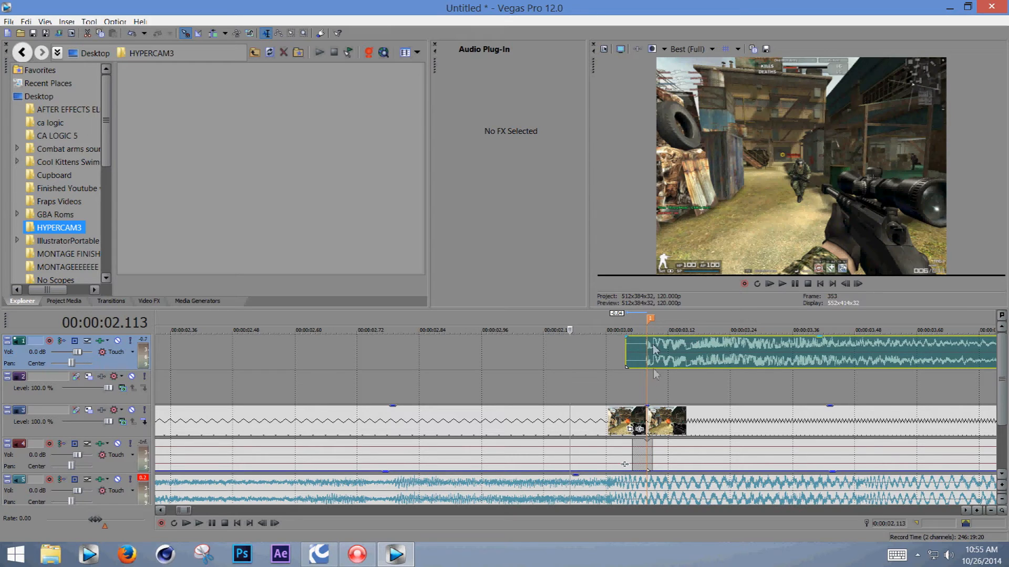
- Play back the first kill shot to check the shifted sound effect's timing
{"action": "left_click", "coordinate": [783, 284]}
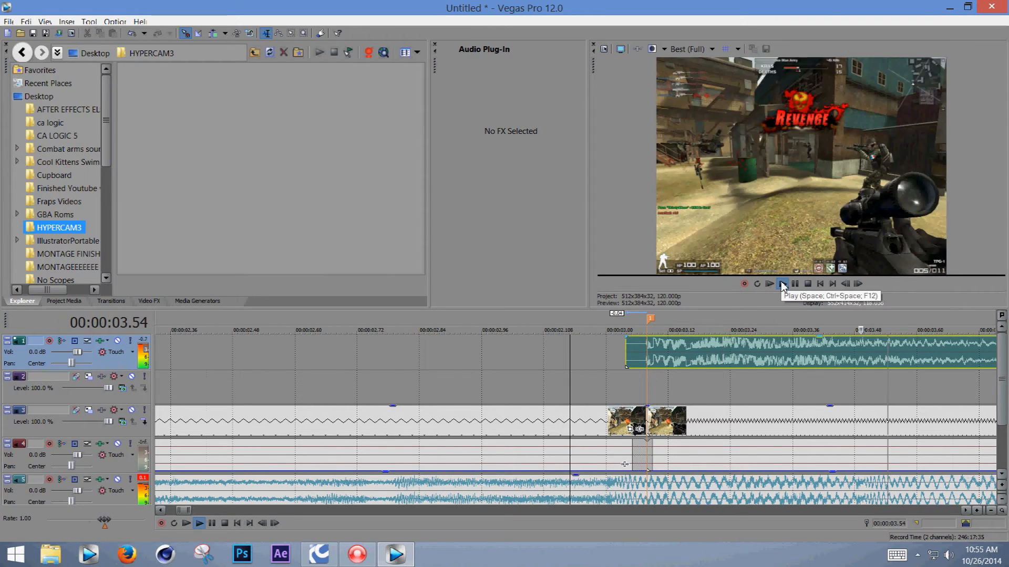
{"action": "scroll", "coordinate": [694, 358], "scroll_direction": "down", "scroll_amount": 3}
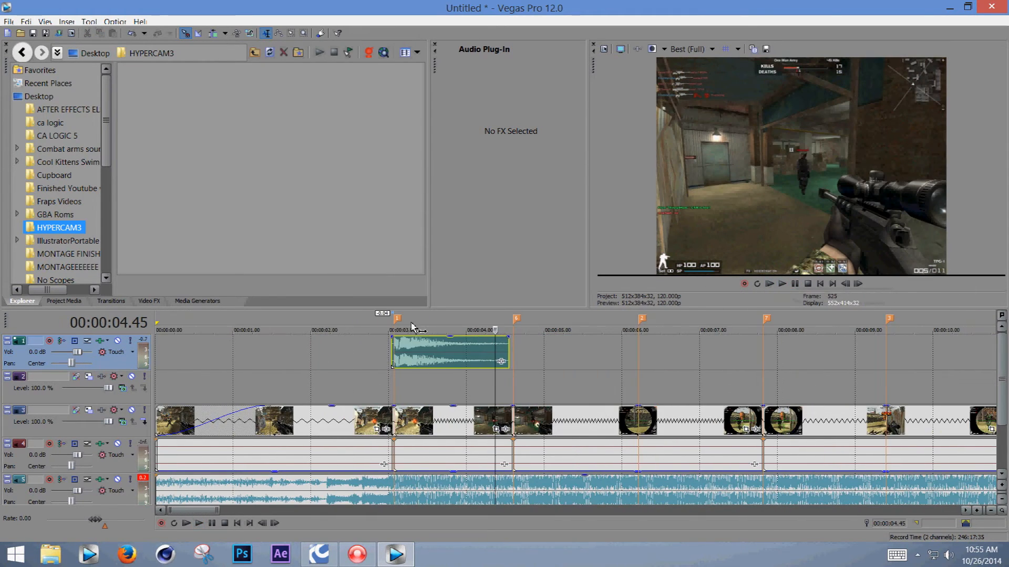
{"action": "left_click", "coordinate": [378, 321]}
{"action": "left_click", "coordinate": [783, 284]}
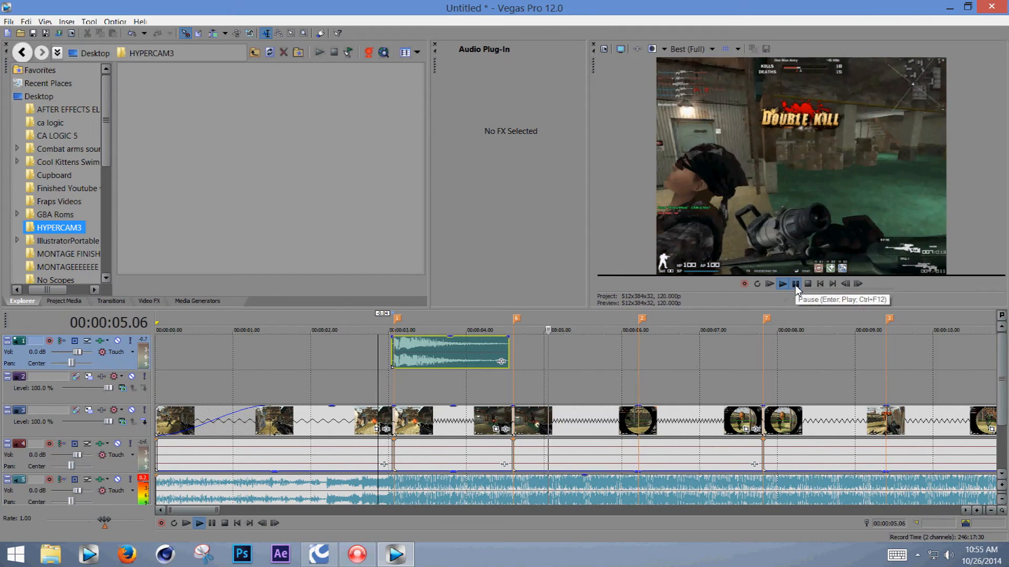
{"action": "left_click", "coordinate": [795, 285]}
- Copy the sound effect and place a pasted copy at the second marker on the same audio track
{"action": "left_click", "coordinate": [478, 350]}
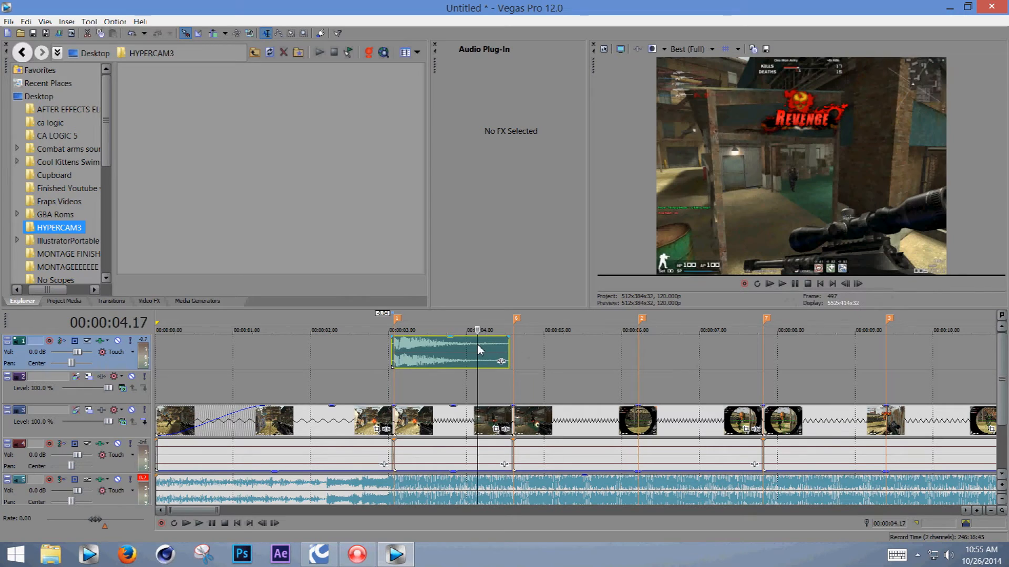
{"action": "right_click", "coordinate": [479, 351]}
{"action": "left_click", "coordinate": [522, 268]}
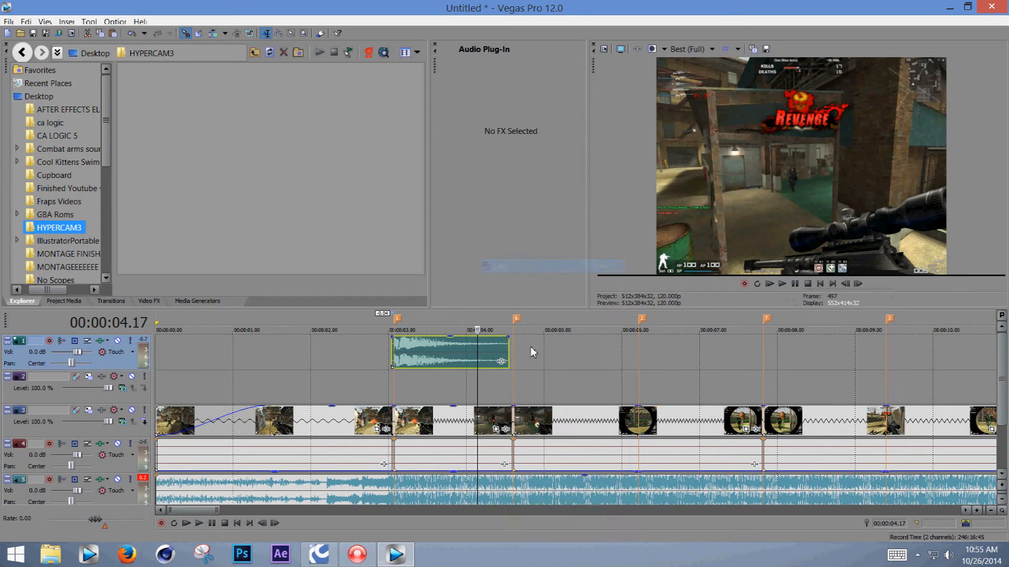
{"action": "right_click", "coordinate": [518, 359]}
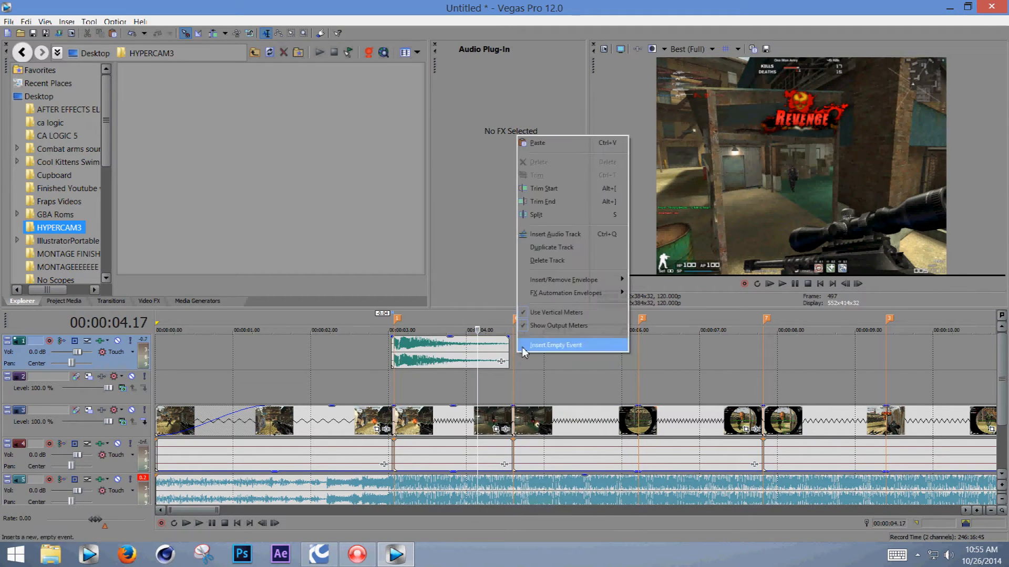
{"action": "left_click", "coordinate": [541, 140]}
{"action": "left_click_drag", "start_coordinate": [525, 359], "coordinate": [556, 364]}
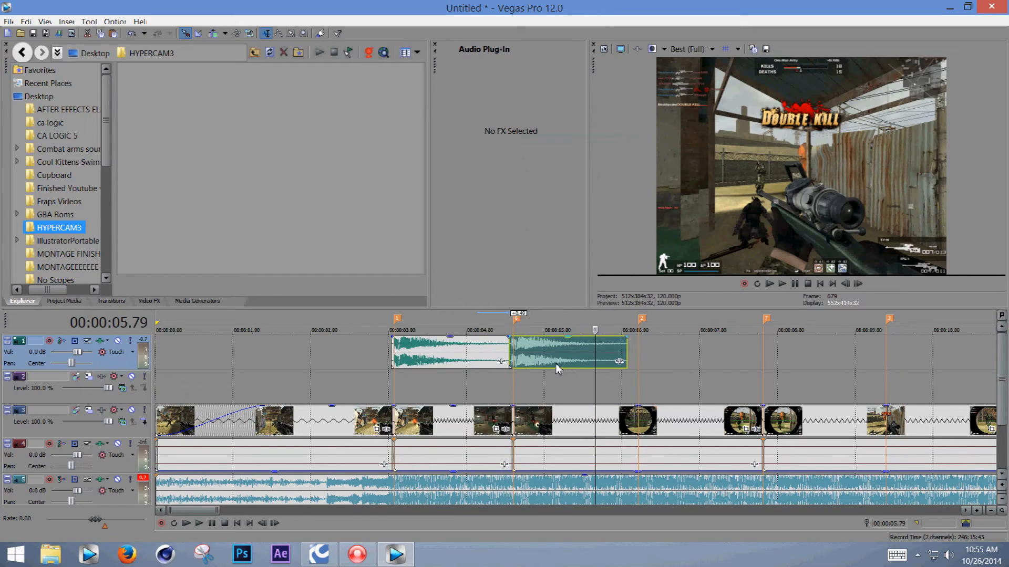
- Nudge the second sound effect about 2 frames later so its hit lines up with the second marker
{"action": "left_click", "coordinate": [509, 330]}
{"action": "scroll", "coordinate": [522, 336], "scroll_direction": "up", "scroll_amount": 5}
{"action": "left_click_drag", "start_coordinate": [659, 352], "coordinate": [677, 358]}
{"action": "scroll", "coordinate": [675, 359], "scroll_direction": "down", "scroll_amount": 6}
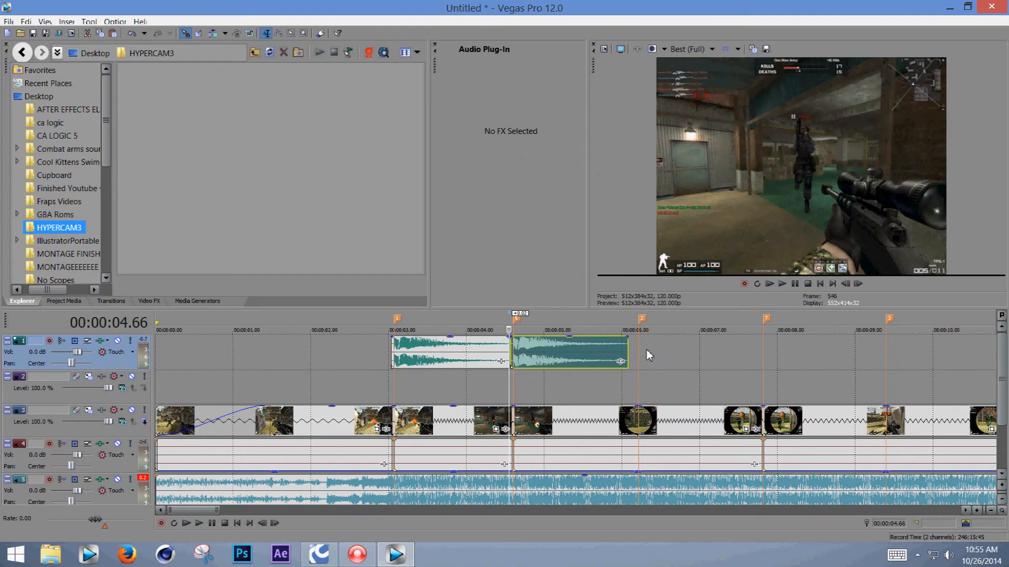
- Paste the sound effect at the fourth marker and shift it about 4 frames earlier to line up its hit
{"action": "right_click", "coordinate": [764, 341]}
{"action": "left_click", "coordinate": [788, 130]}
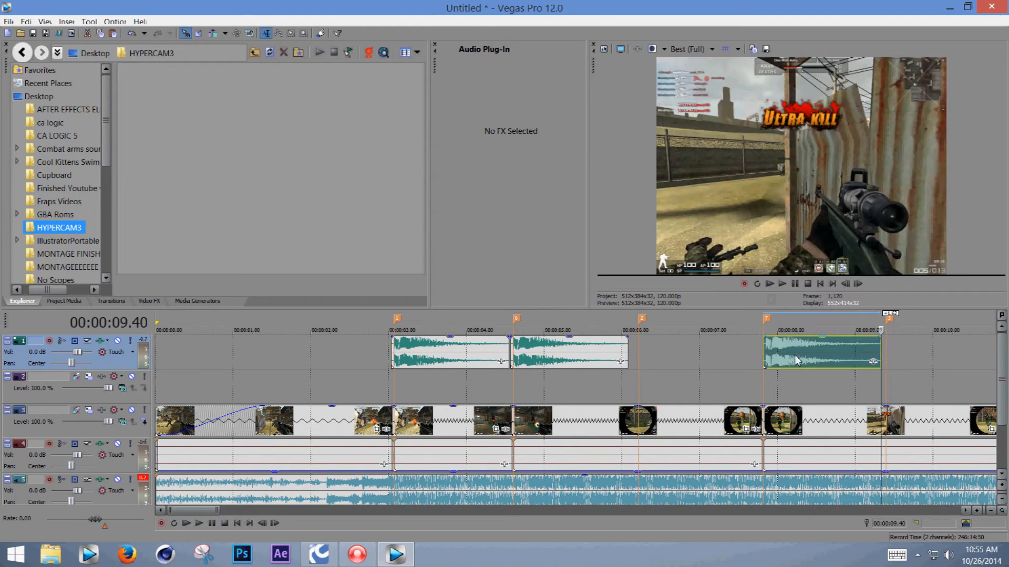
{"action": "left_click", "coordinate": [764, 329]}
{"action": "scroll", "coordinate": [764, 336], "scroll_direction": "up", "scroll_amount": 6}
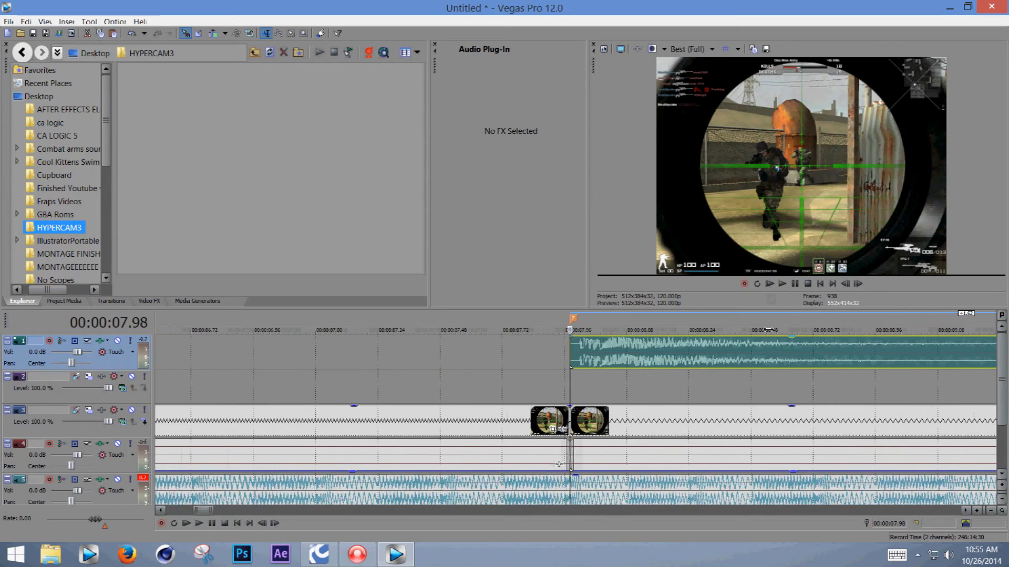
{"action": "left_click_drag", "start_coordinate": [647, 351], "coordinate": [609, 351]}
{"action": "scroll", "coordinate": [610, 351], "scroll_direction": "down", "scroll_amount": 7}
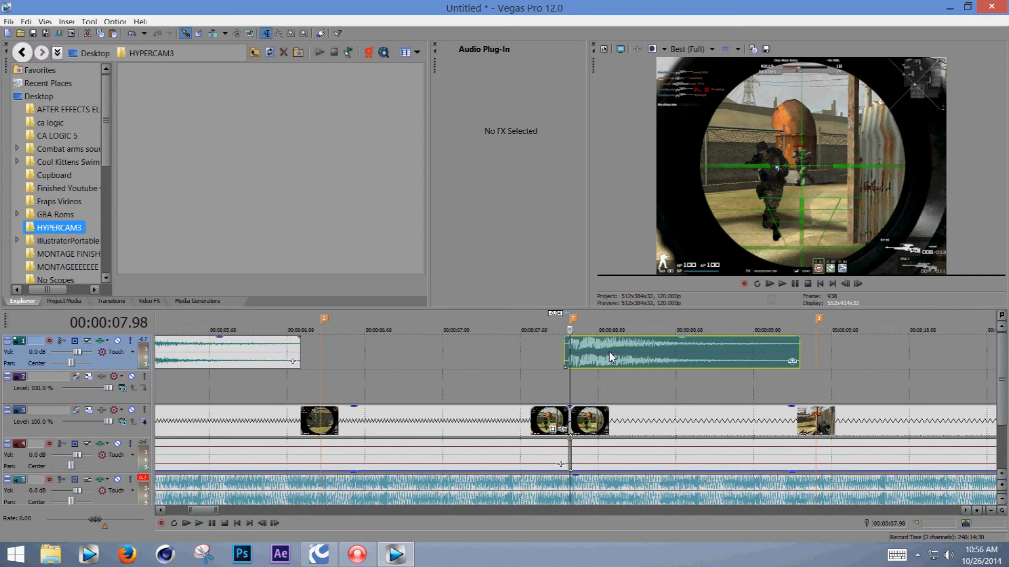
- Paste another copy of the sound effect and line it up with the fifth marker at about 00:00:09.48
{"action": "left_click", "coordinate": [666, 349]}
{"action": "right_click", "coordinate": [669, 351]}
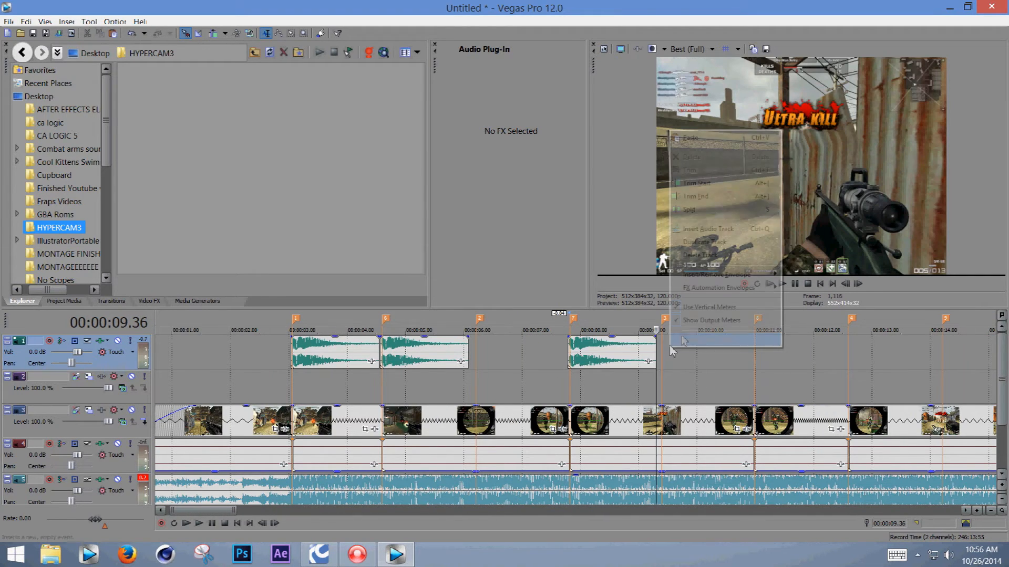
{"action": "left_click", "coordinate": [689, 139]}
{"action": "left_click", "coordinate": [663, 327]}
{"action": "scroll", "coordinate": [648, 351], "scroll_direction": "up", "scroll_amount": 8}
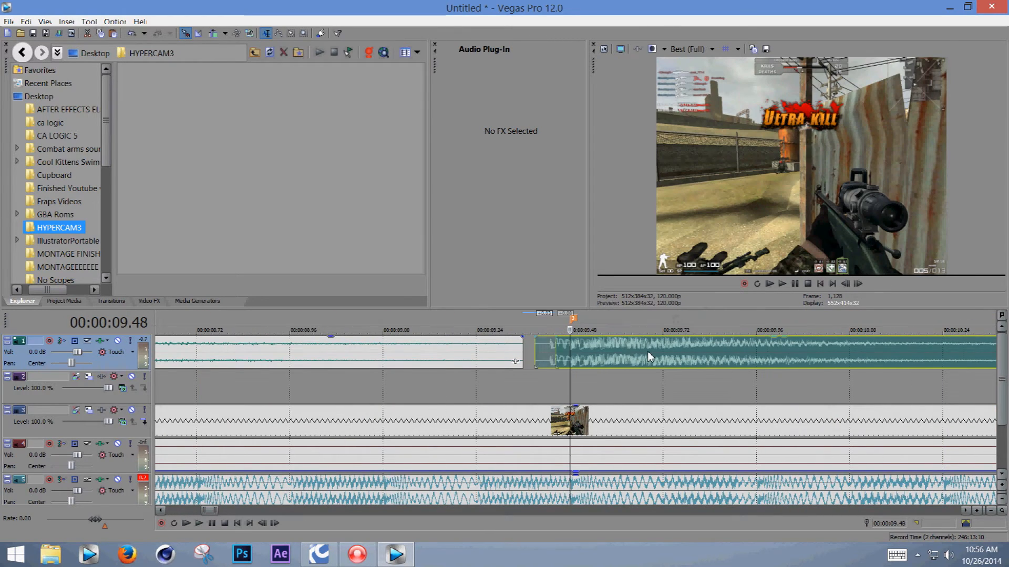
{"action": "scroll", "coordinate": [648, 351], "scroll_direction": "down", "scroll_amount": 8}
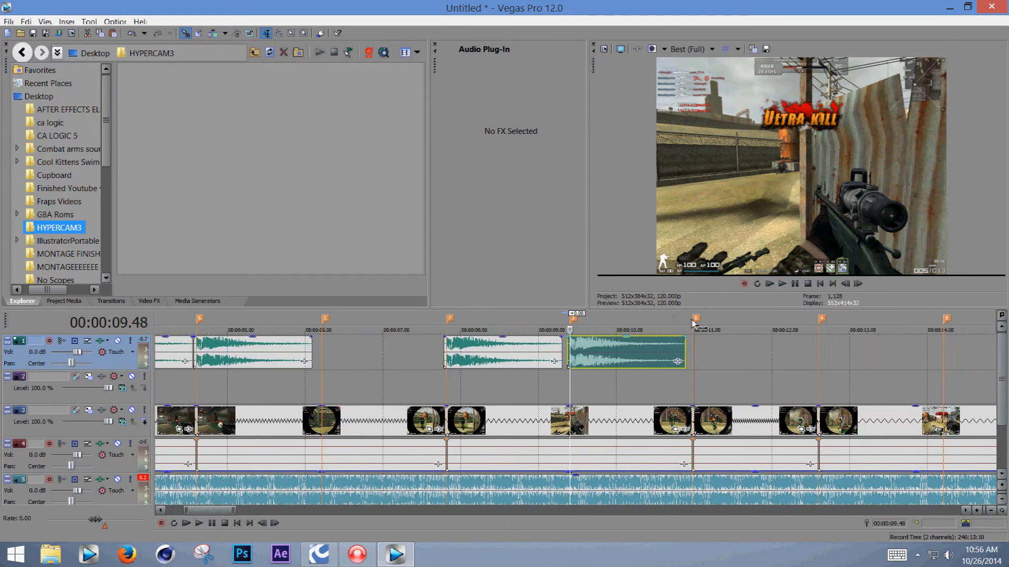
- Check the footage around the fifth and fourth markers to see which of them fall on kill shots
{"action": "right_click", "coordinate": [703, 353]}
{"action": "mouse_move", "coordinate": [751, 286]}
{"action": "left_click", "coordinate": [639, 387]}
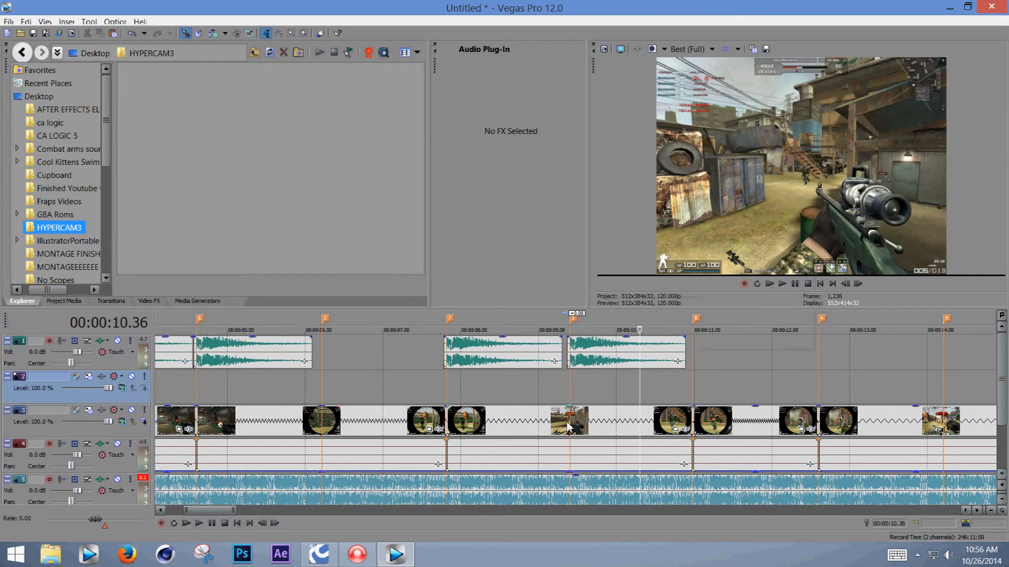
{"action": "left_click", "coordinate": [569, 426]}
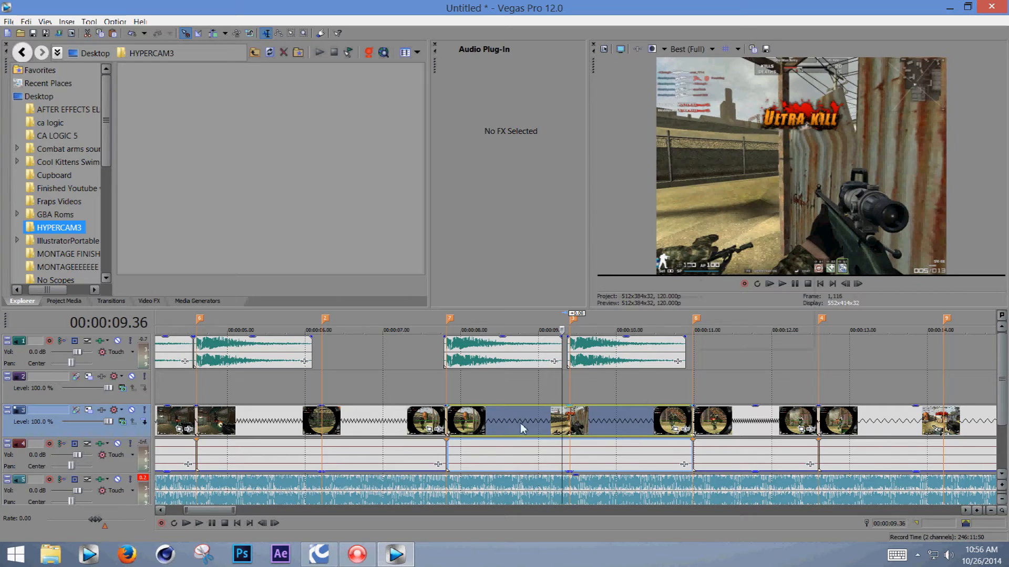
{"action": "left_click", "coordinate": [469, 427]}
{"action": "left_click", "coordinate": [446, 427]}
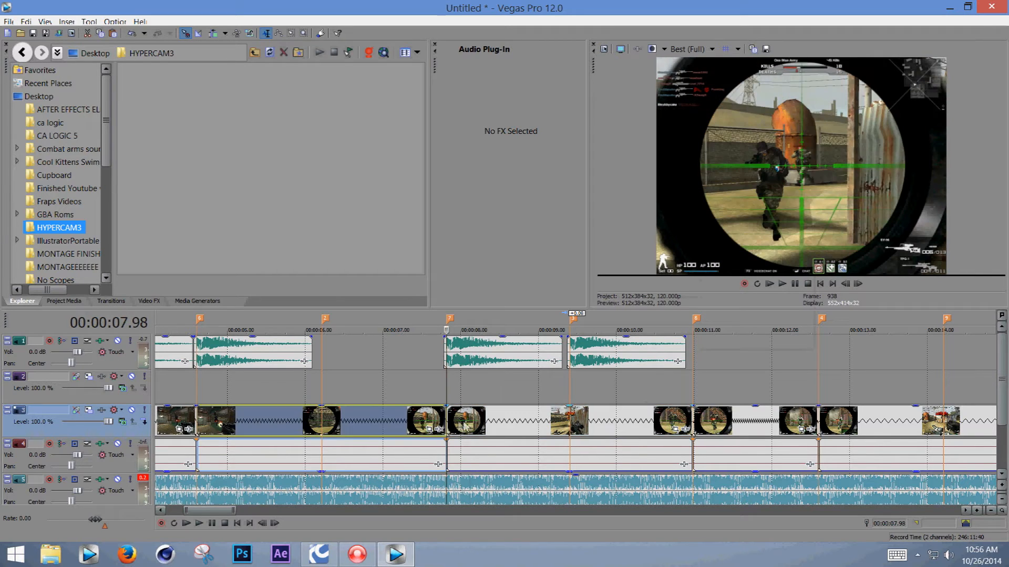
{"action": "left_click", "coordinate": [464, 427]}
- Move the sound effect from the fifth to the sixth marker and shift it about 4 frames earlier to line up its hit
{"action": "left_click_drag", "start_coordinate": [599, 357], "coordinate": [725, 357]}
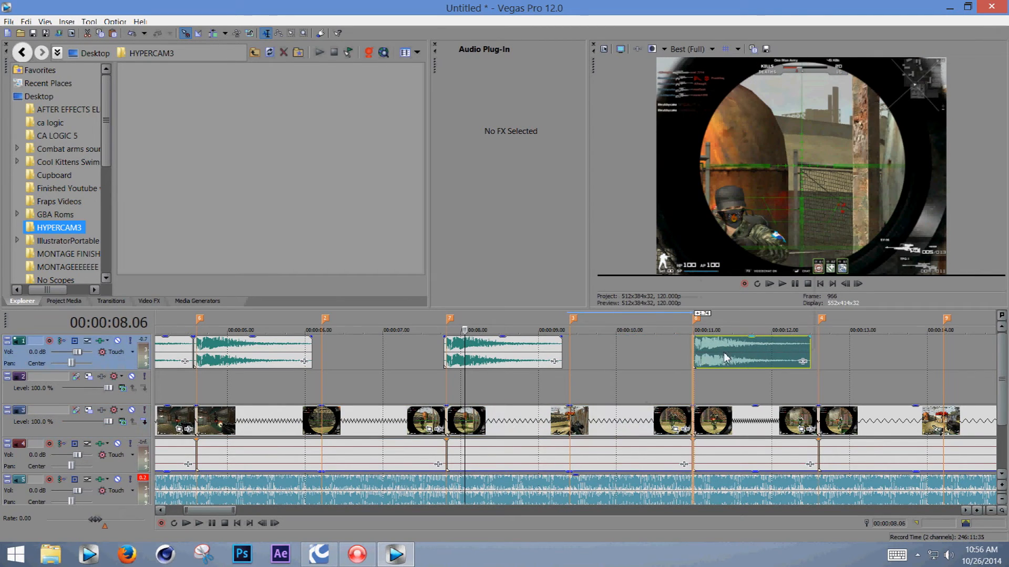
{"action": "left_click", "coordinate": [695, 327]}
{"action": "scroll", "coordinate": [617, 360], "scroll_direction": "up", "scroll_amount": 5}
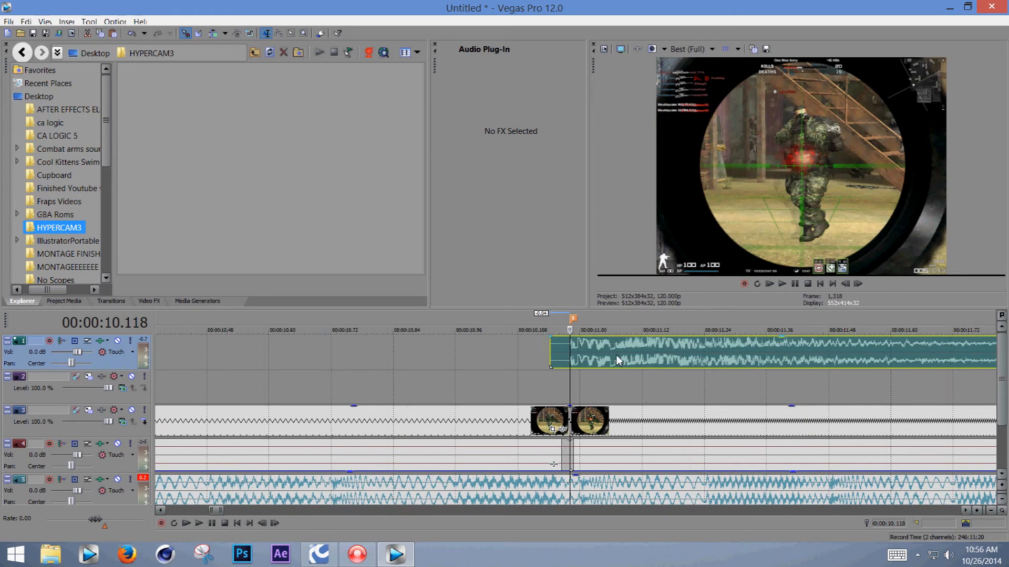
{"action": "scroll", "coordinate": [630, 361], "scroll_direction": "down", "scroll_amount": 5}
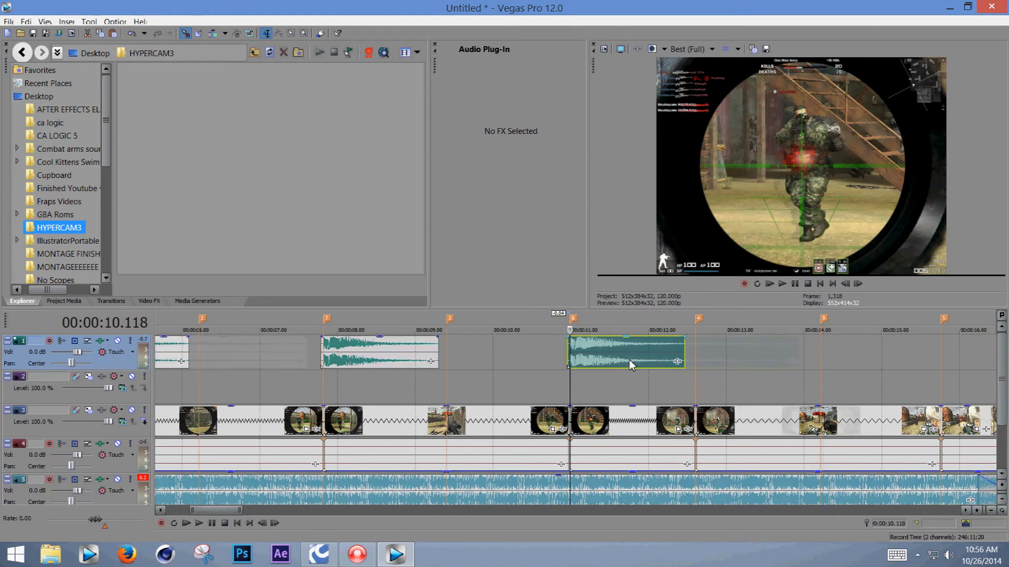
- Paste the sound effect at the seventh marker and shift it about 4 frames earlier so its hit lines up
{"action": "right_click", "coordinate": [700, 343]}
{"action": "left_click", "coordinate": [725, 135]}
{"action": "left_click_drag", "start_coordinate": [598, 360], "coordinate": [670, 350]}
{"action": "scroll", "coordinate": [719, 360], "scroll_direction": "up", "scroll_amount": 4}
{"action": "scroll", "coordinate": [718, 356], "scroll_direction": "up", "scroll_amount": 4}
{"action": "scroll", "coordinate": [689, 361], "scroll_direction": "down", "scroll_amount": 7}
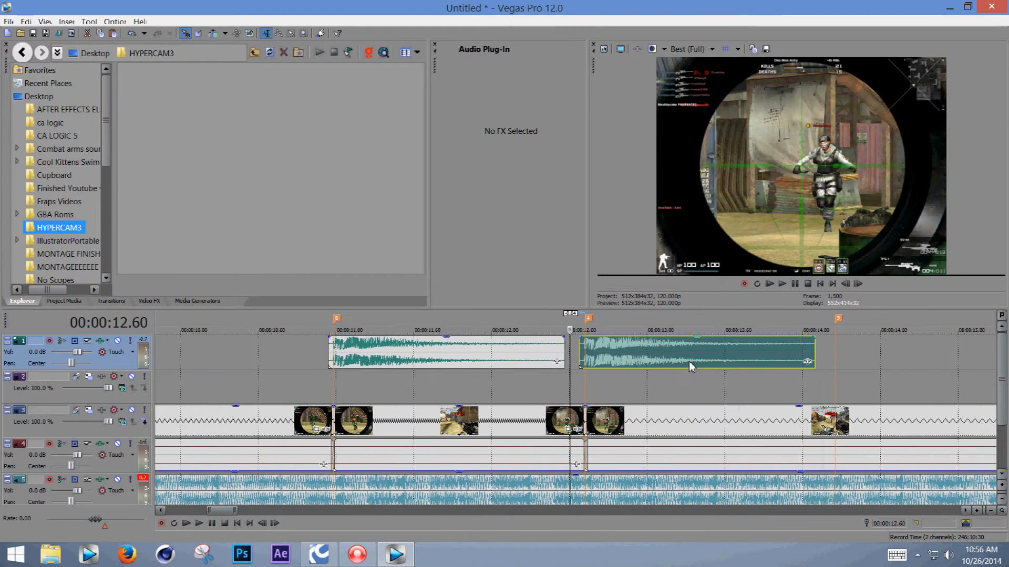
{"action": "scroll", "coordinate": [689, 361], "scroll_direction": "down", "scroll_amount": 3}
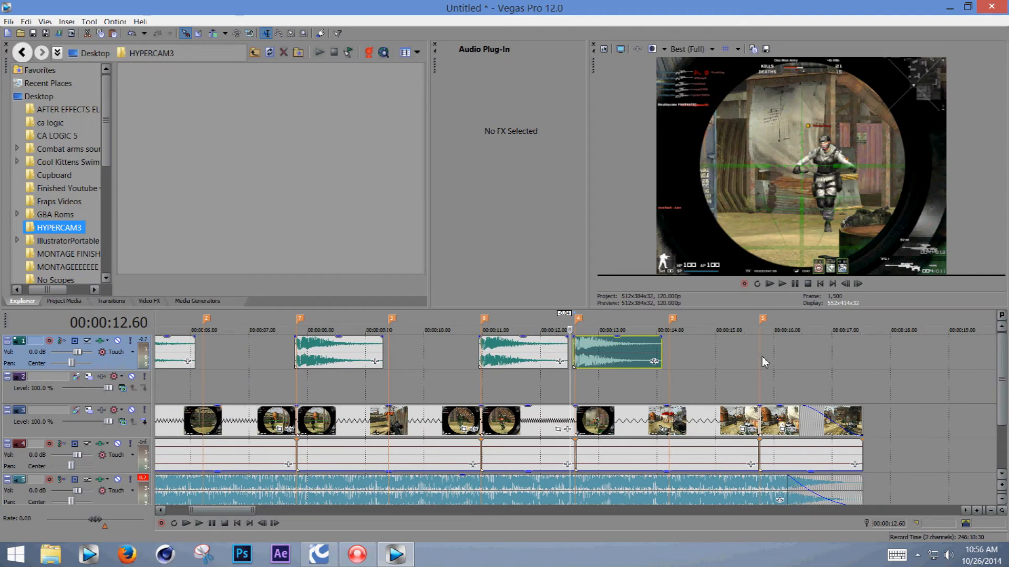
- Paste the sound effect at the last marker and shift it about 4 frames earlier so its hit lines up
{"action": "right_click", "coordinate": [762, 340]}
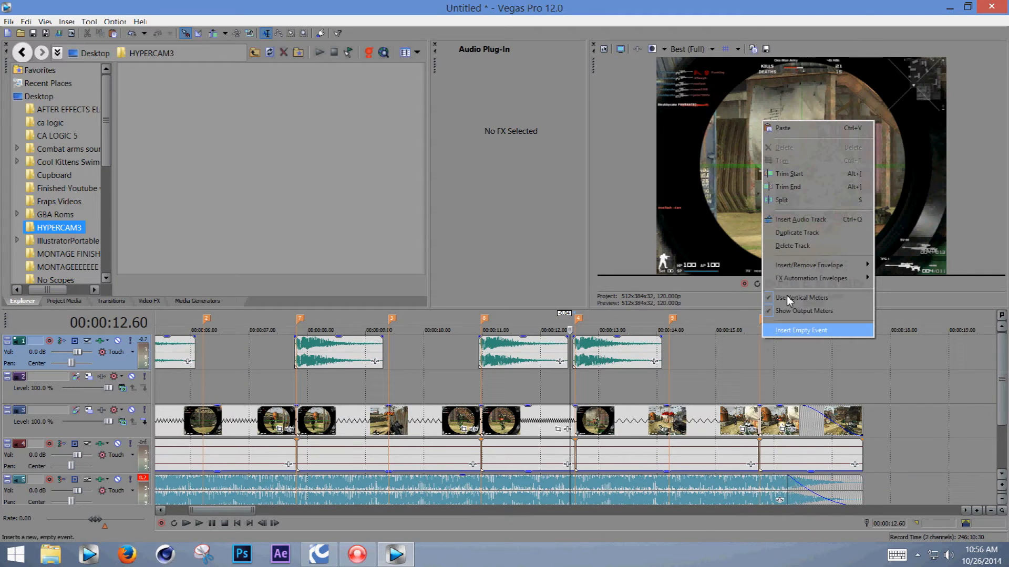
{"action": "left_click", "coordinate": [783, 129]}
{"action": "left_click_drag", "start_coordinate": [608, 362], "coordinate": [794, 370]}
{"action": "scroll", "coordinate": [794, 365], "scroll_direction": "up", "scroll_amount": 4}
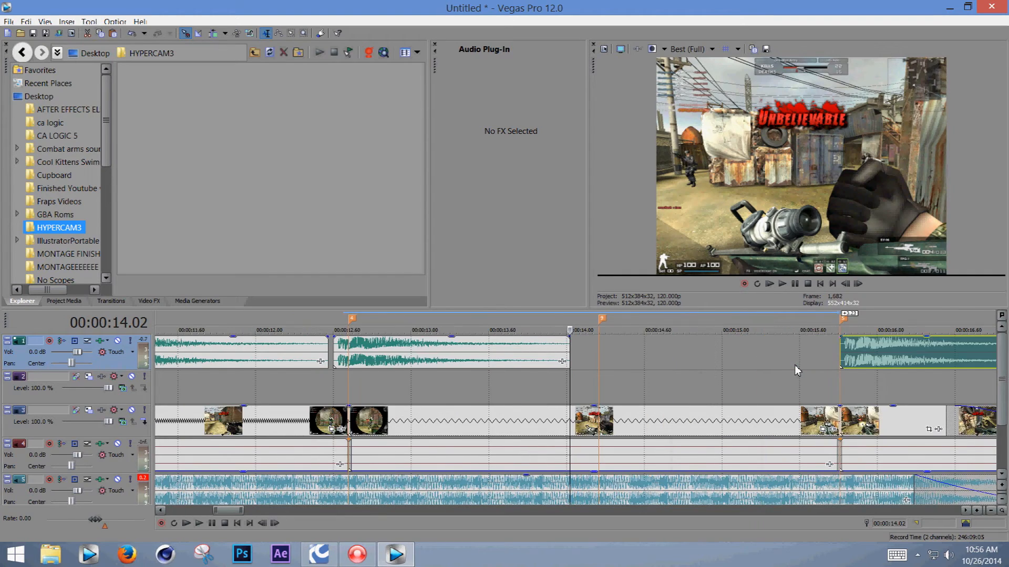
{"action": "left_click", "coordinate": [765, 319]}
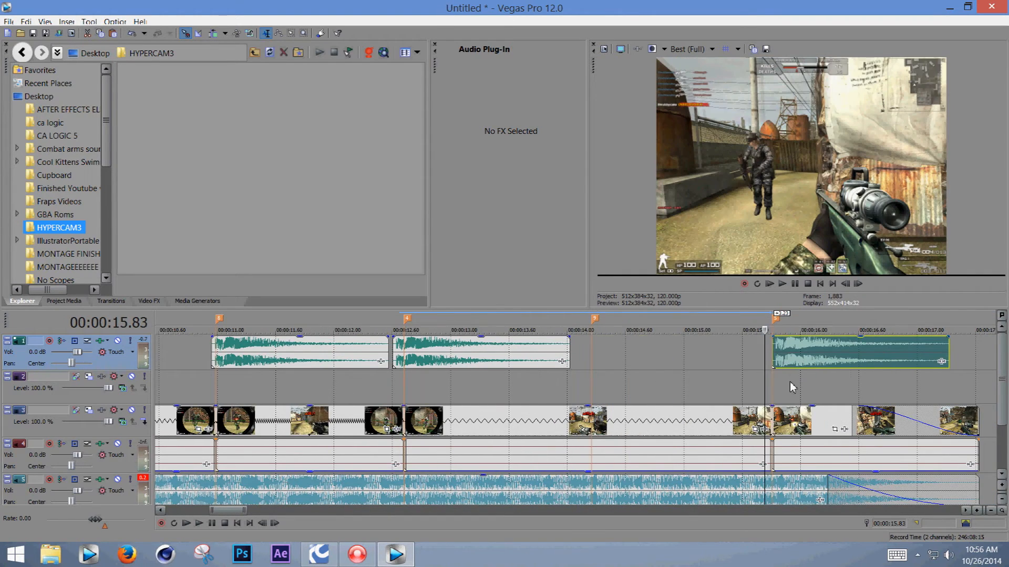
{"action": "scroll", "coordinate": [765, 374], "scroll_direction": "up", "scroll_amount": 4}
{"action": "left_click_drag", "start_coordinate": [667, 356], "coordinate": [655, 358]}
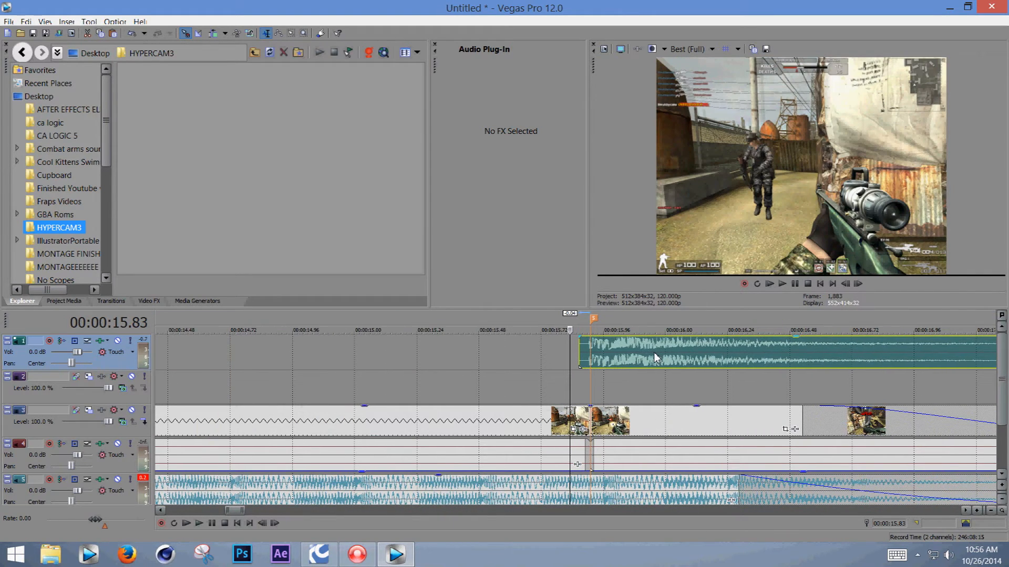
{"action": "scroll", "coordinate": [671, 370], "scroll_direction": "down", "scroll_amount": 8}
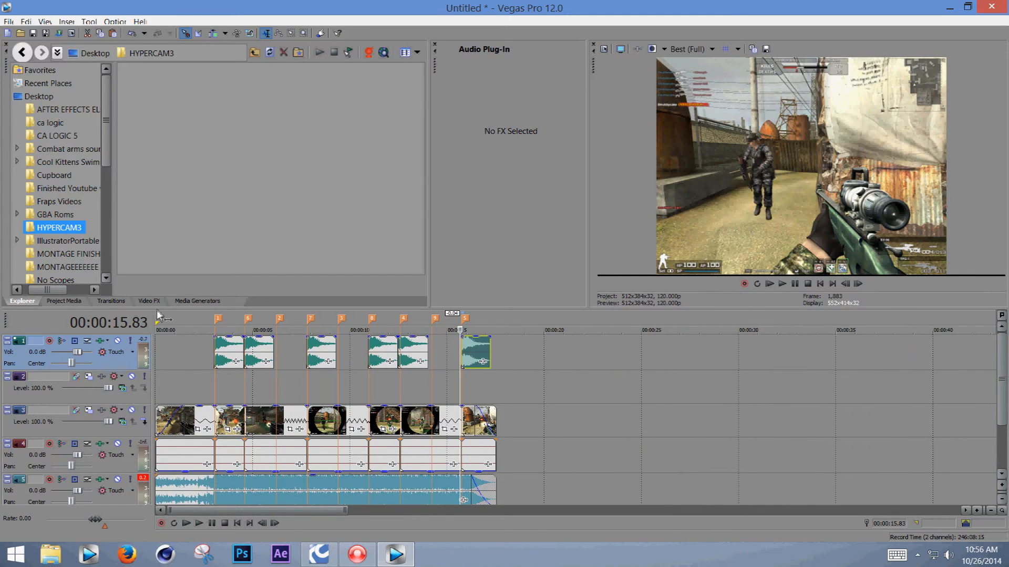
- Play back the whole montage from the start to check all sound effects, and return the cursor to about 00:00:01.52
{"action": "left_click", "coordinate": [158, 319]}
{"action": "left_click", "coordinate": [782, 284]}
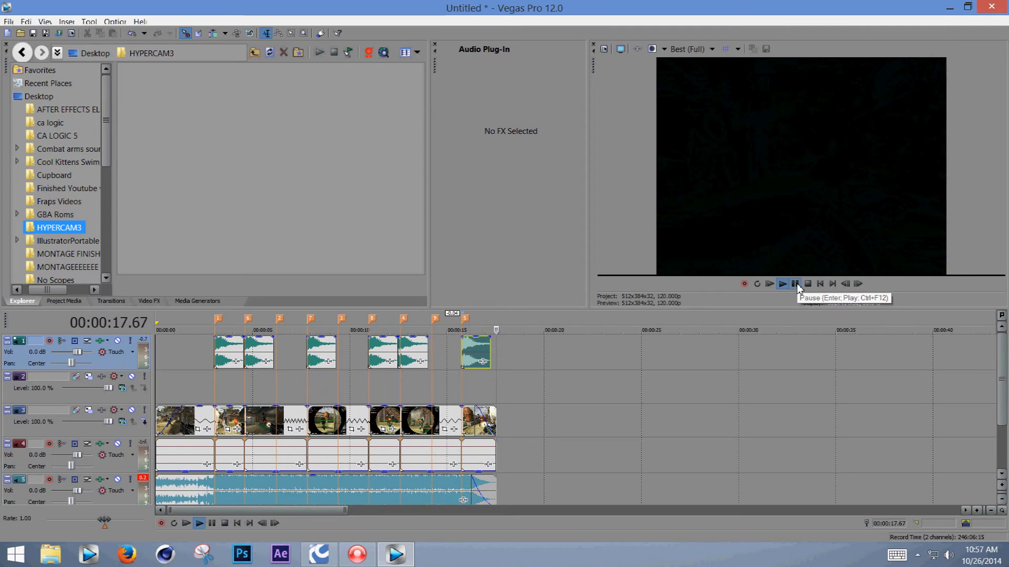
{"action": "left_click", "coordinate": [795, 284]}
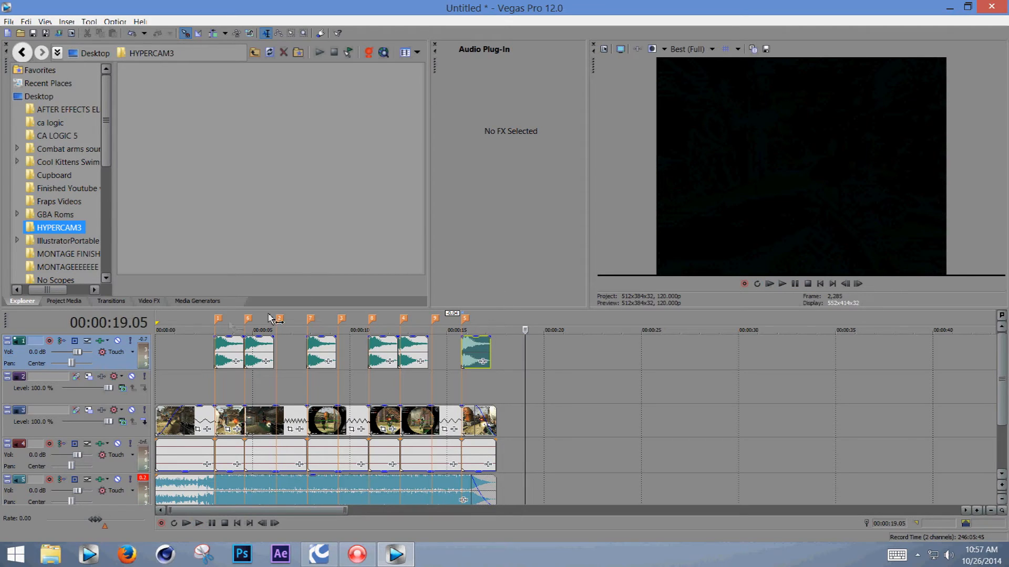
{"action": "left_click", "coordinate": [184, 321]}
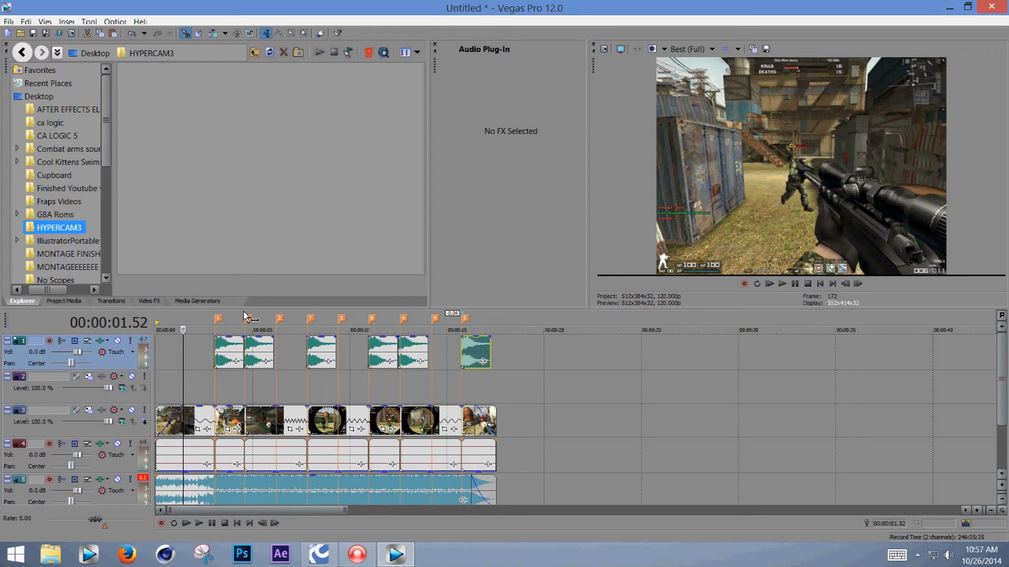
- Apply the Color Corrector and Light Rays media effects to the gameplay footage via the clip at the first marker
{"action": "left_click", "coordinate": [203, 321]}
{"action": "left_click", "coordinate": [233, 321]}
{"action": "left_click", "coordinate": [203, 321]}
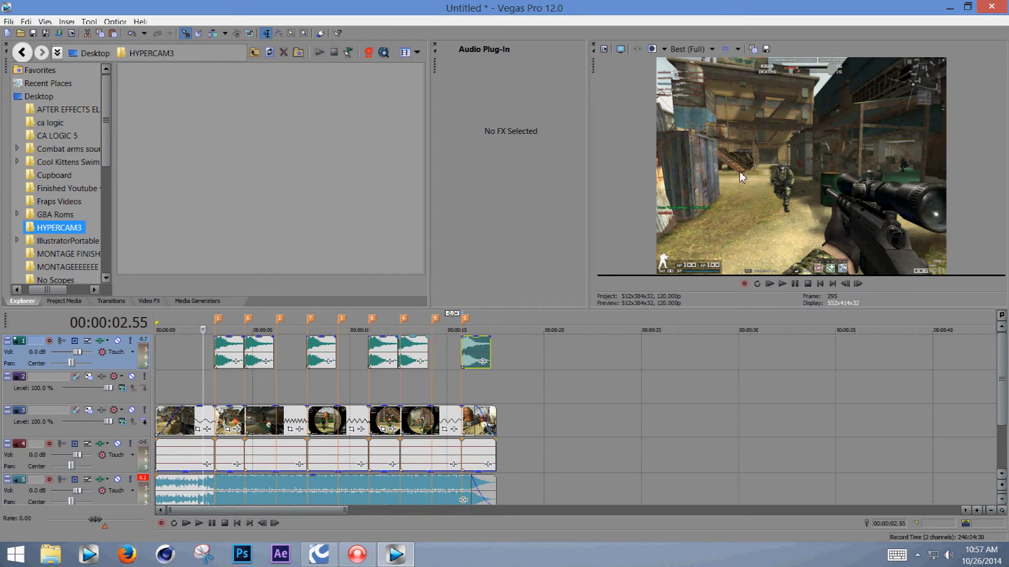
{"action": "right_click", "coordinate": [229, 420]}
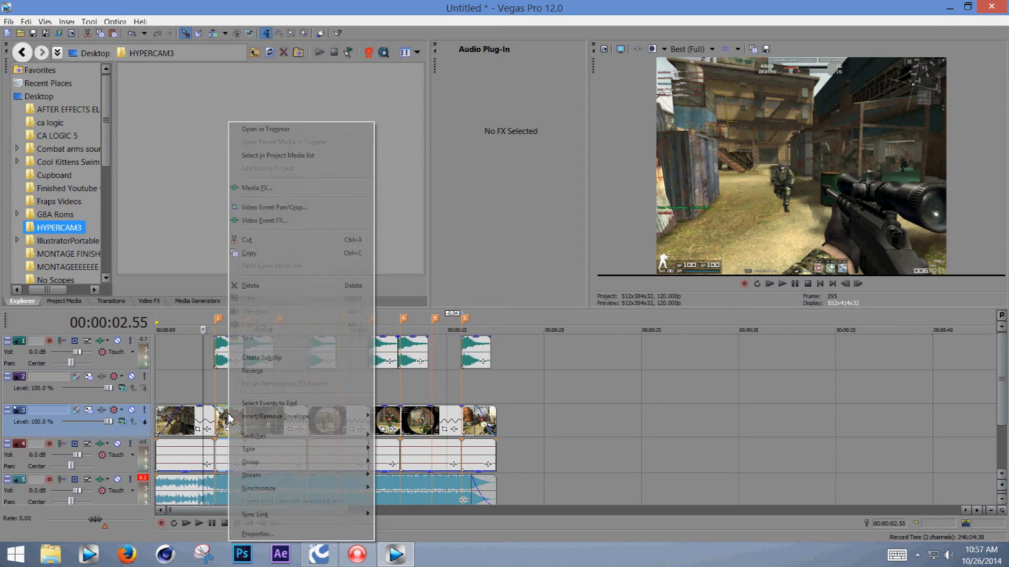
{"action": "left_click", "coordinate": [305, 187]}
{"action": "left_click_drag", "start_coordinate": [306, 426], "coordinate": [409, 427]}
{"action": "left_click", "coordinate": [291, 175]}
{"action": "left_click", "coordinate": [809, 140]}
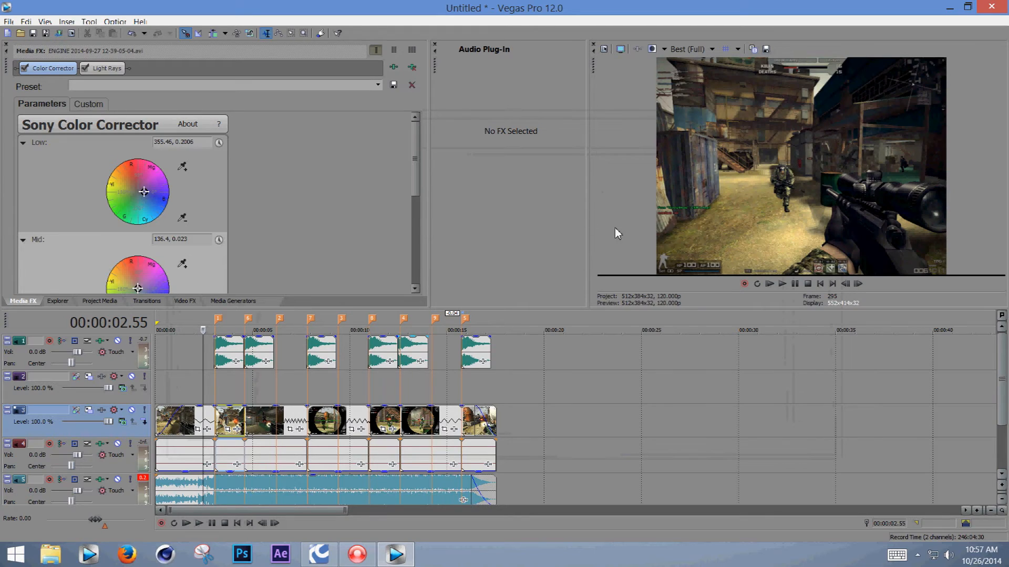
- Play the montage from about 00:00:01.101 through the first kill to check the colour-corrected look
{"action": "left_click", "coordinate": [191, 317]}
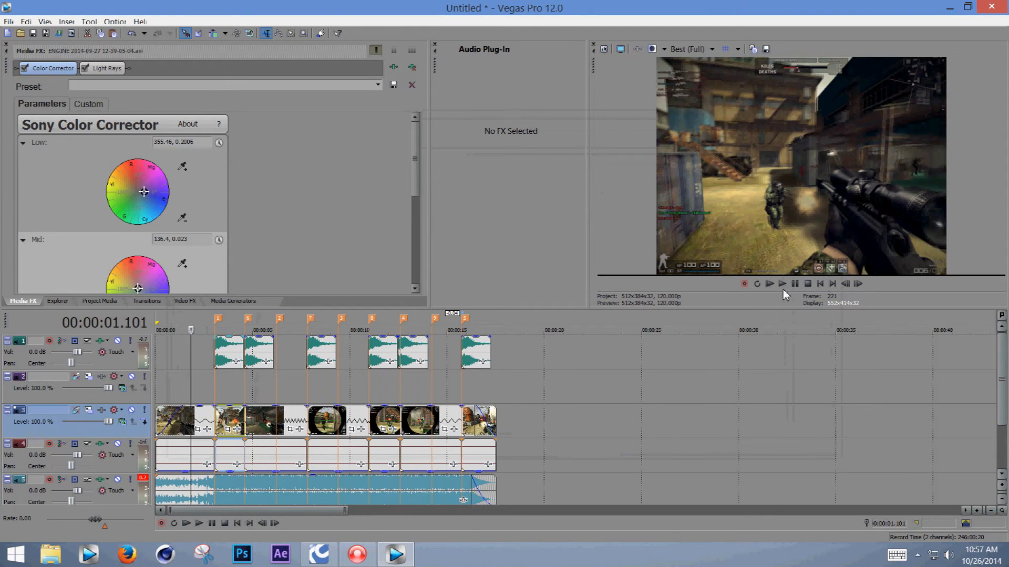
{"action": "left_click", "coordinate": [783, 286]}
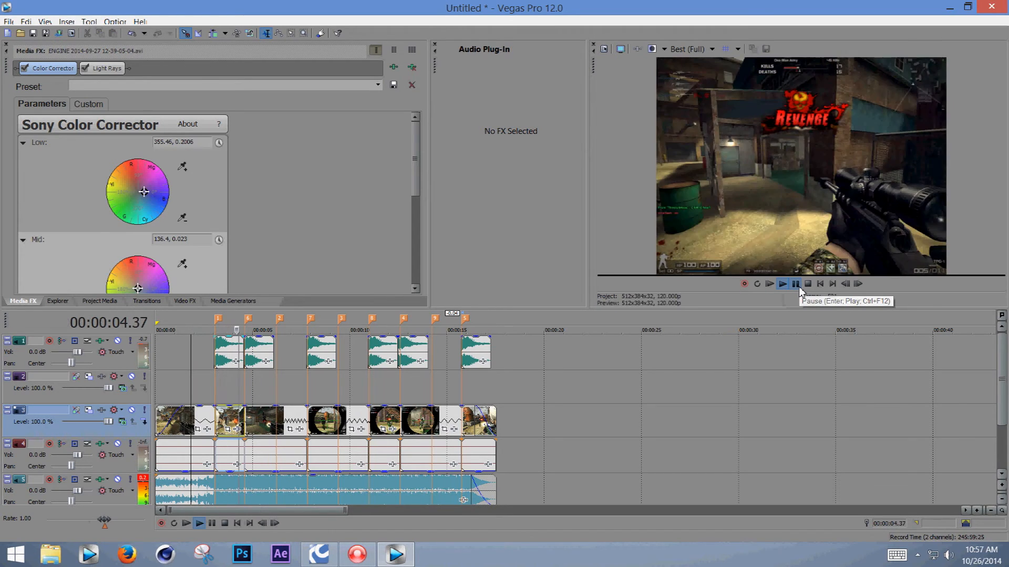
{"action": "left_click", "coordinate": [797, 286]}
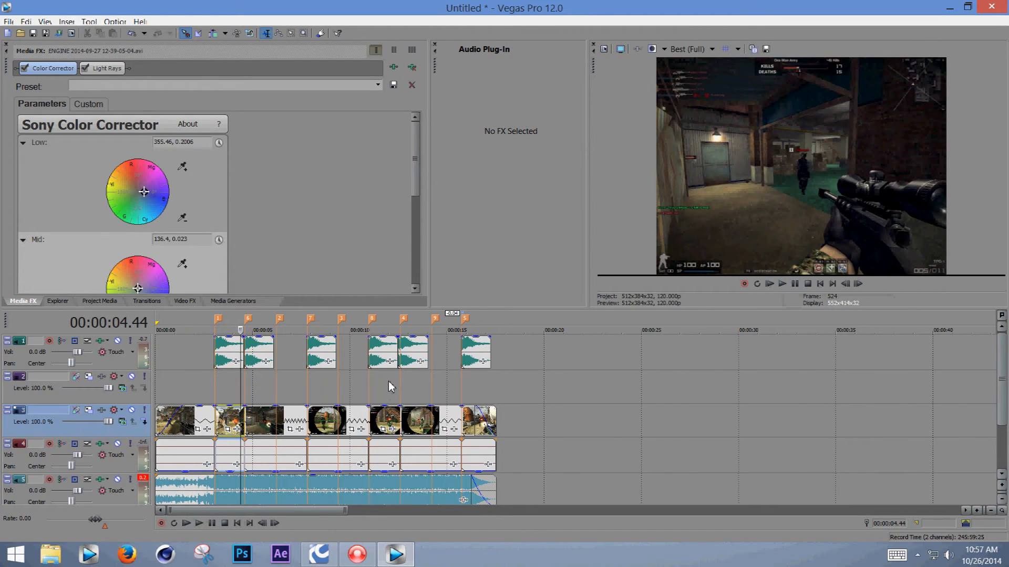
- Mark the range from about 00:00:02.97 to 00:00:03.50 around the first marker and play through the first kill
{"action": "scroll", "coordinate": [388, 386], "scroll_direction": "up", "scroll_amount": 6}
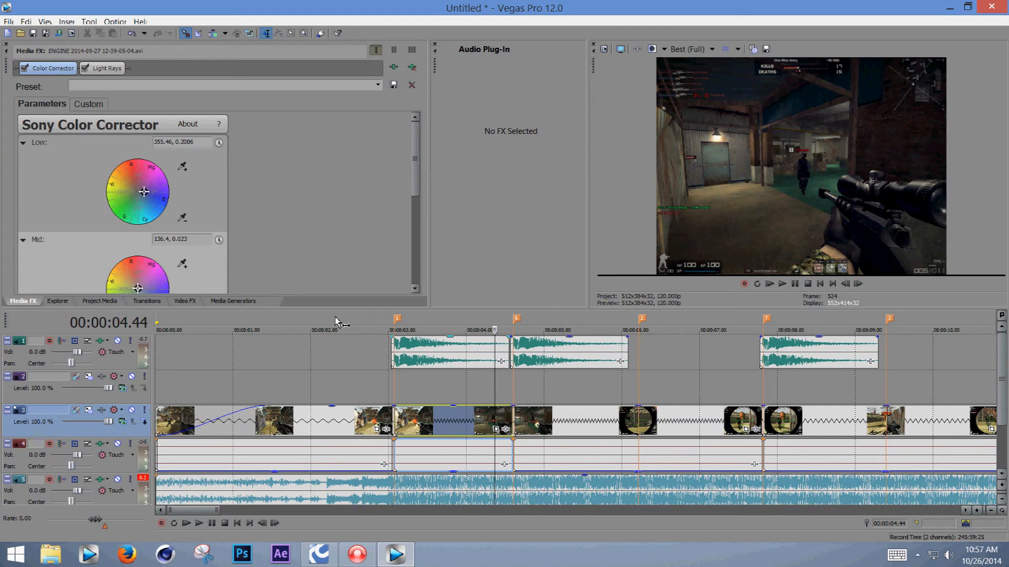
{"action": "left_click_drag", "start_coordinate": [336, 322], "coordinate": [442, 329]}
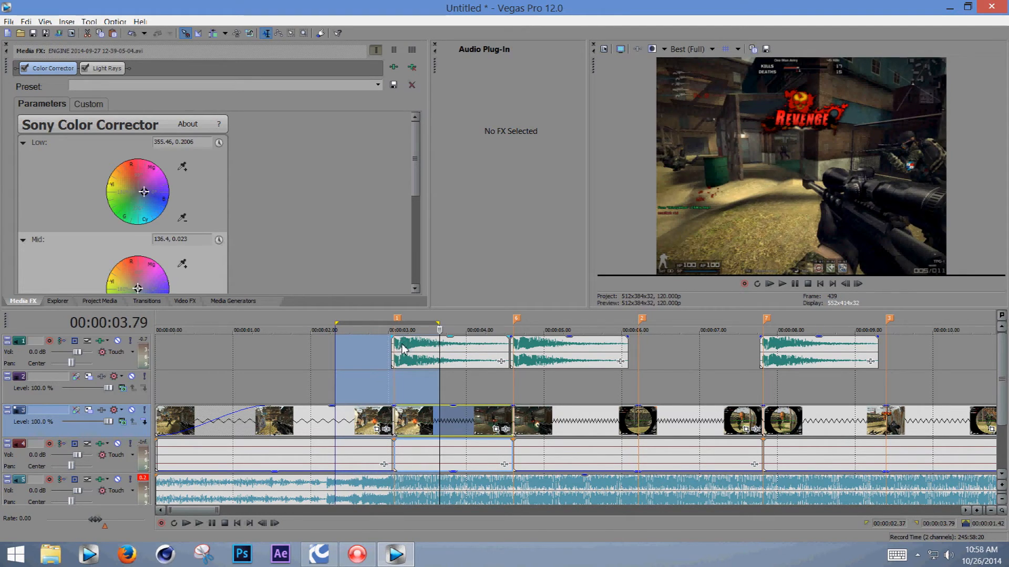
{"action": "left_click", "coordinate": [377, 323]}
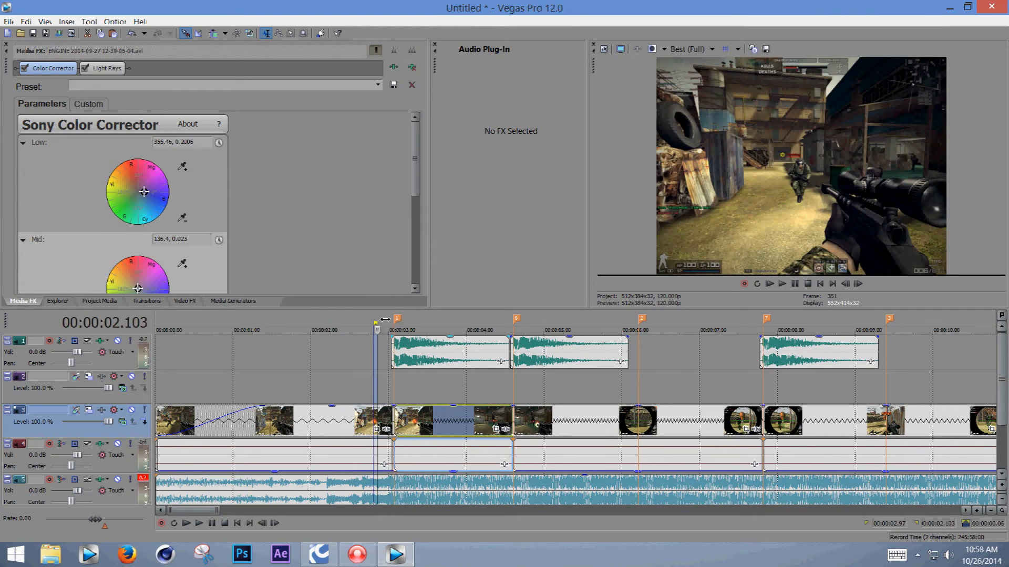
{"action": "left_click_drag", "start_coordinate": [385, 319], "coordinate": [422, 325]}
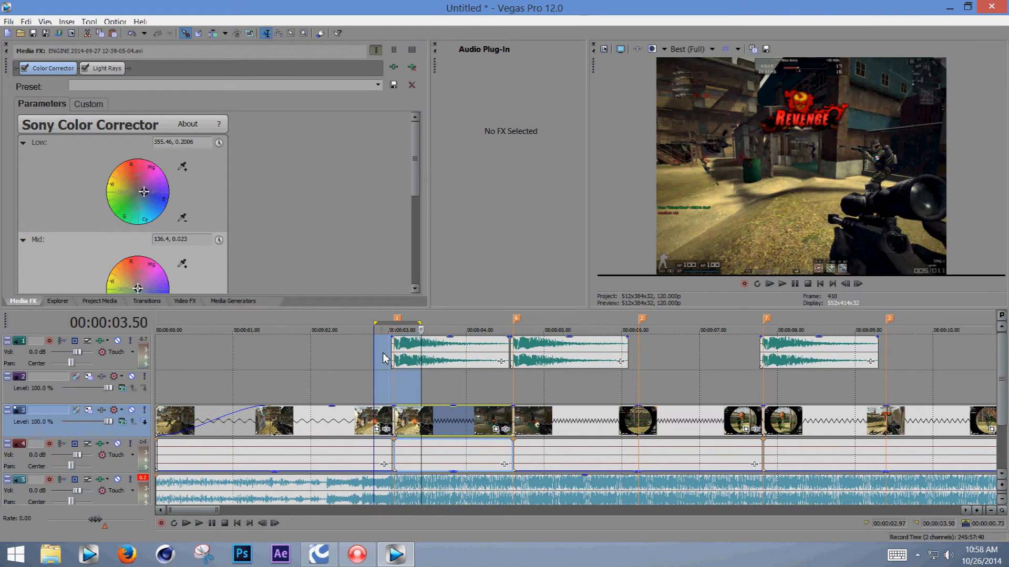
{"action": "left_click", "coordinate": [376, 321]}
{"action": "left_click", "coordinate": [790, 284]}
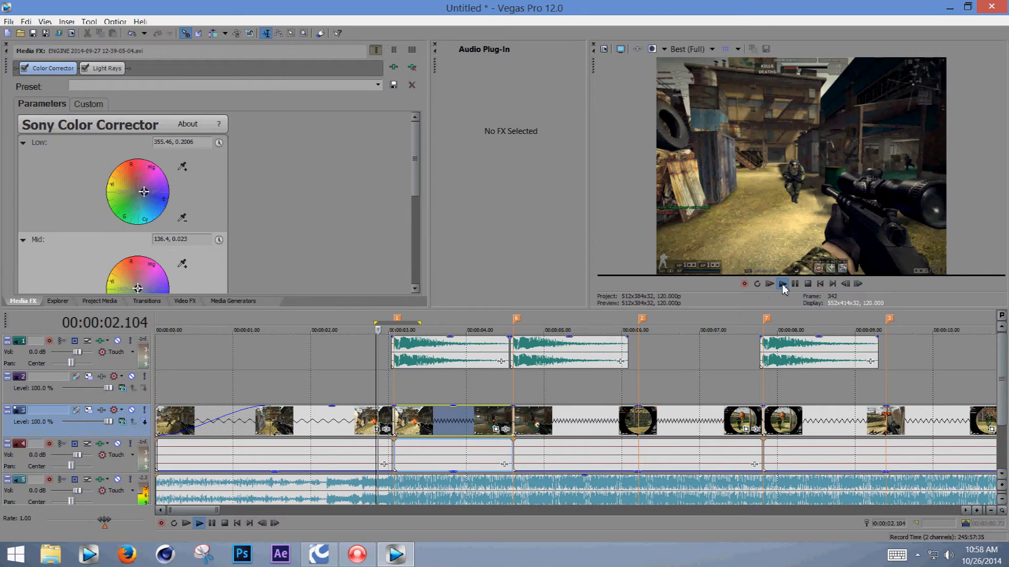
{"action": "left_click", "coordinate": [794, 285]}
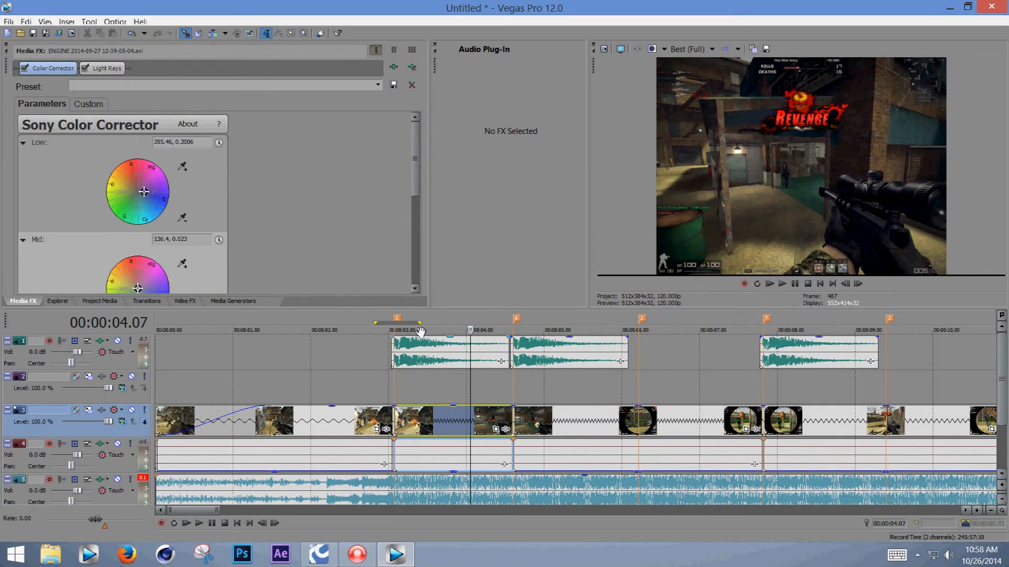
- Select about 00:00:02.98 to 00:00:03.50 around the first marker, step through it frame by frame and replay it
{"action": "left_click_drag", "start_coordinate": [375, 318], "coordinate": [421, 320]}
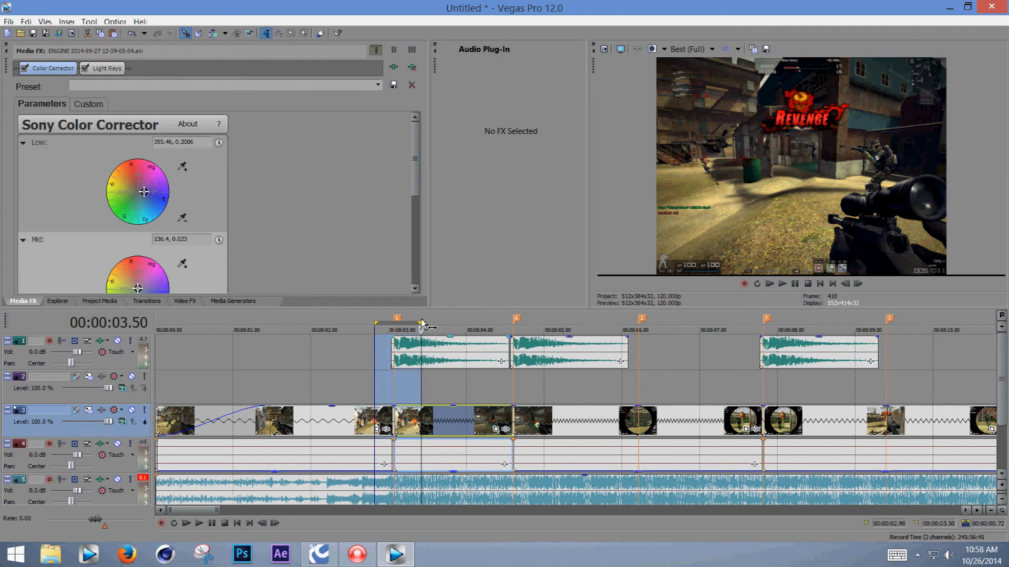
{"action": "key", "text": "Left"}
{"action": "key", "text": "Right"}
{"action": "key", "text": "Right"}
{"action": "key", "text": "Right"}
{"action": "key", "text": "Right"}
{"action": "key", "text": "Right"}
{"action": "key", "text": "Right"}
{"action": "key", "text": "Right"}
{"action": "key", "text": "Right"}
{"action": "key", "text": "Right"}
{"action": "key", "text": "Right"}
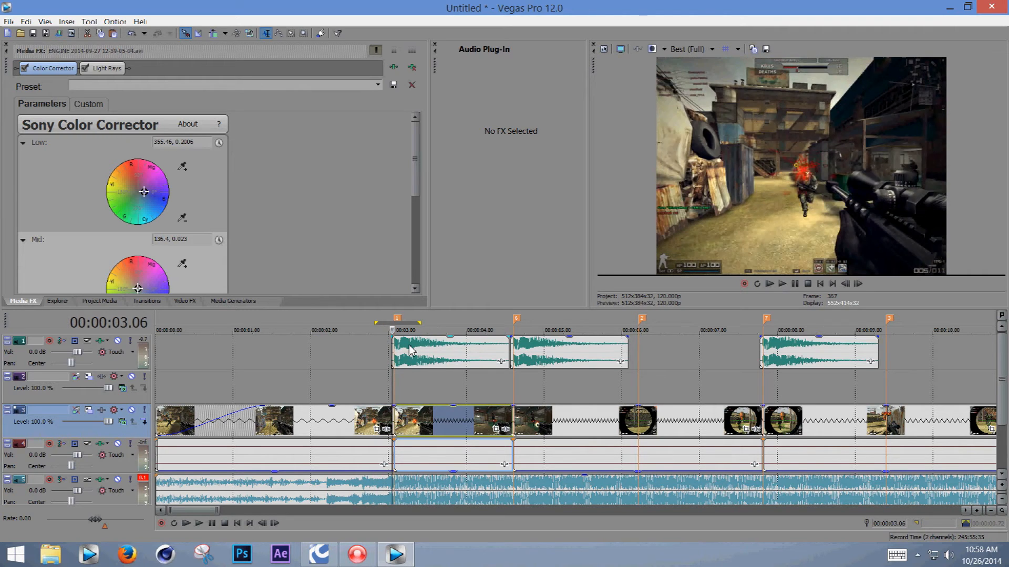
{"action": "key", "text": "Right"}
{"action": "key", "text": "Right"}
{"action": "key", "text": "Right"}
{"action": "key", "text": "Right"}
{"action": "key", "text": "Right"}
{"action": "key", "text": "Right"}
{"action": "key", "text": "Right"}
{"action": "key", "text": "Right"}
{"action": "key", "text": "Right"}
{"action": "key", "text": "Right"}
{"action": "key", "text": "Right"}
{"action": "key", "text": "Right"}
{"action": "key", "text": "Right"}
{"action": "key", "text": "Right"}
{"action": "key", "text": "Right"}
{"action": "key", "text": "Right"}
{"action": "key", "text": "Right"}
{"action": "key", "text": "Right"}
{"action": "key", "text": "Right"}
{"action": "key", "text": "Right"}
{"action": "left_click", "coordinate": [412, 324]}
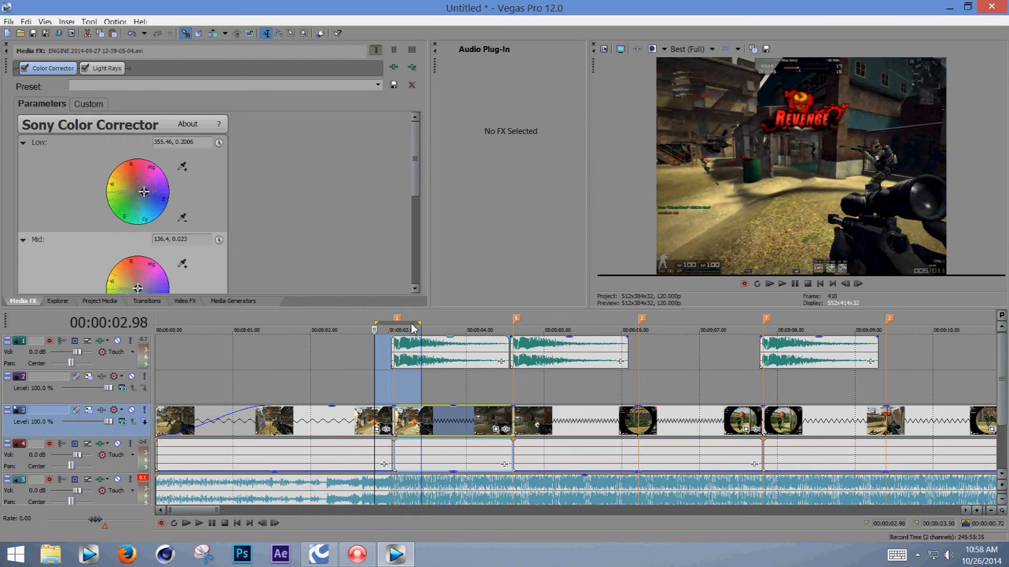
{"action": "left_click", "coordinate": [786, 285]}
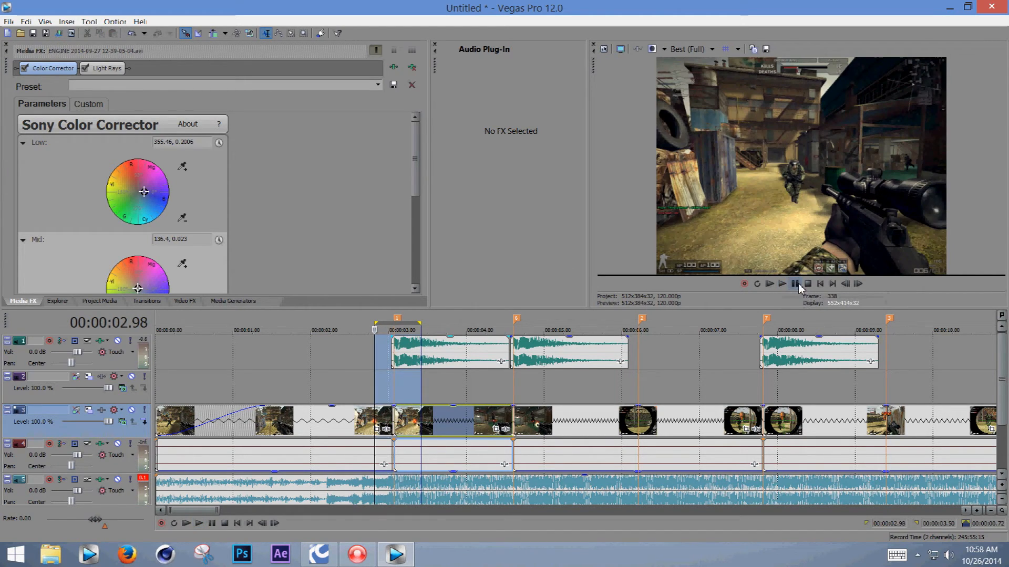
{"action": "left_click", "coordinate": [787, 284]}
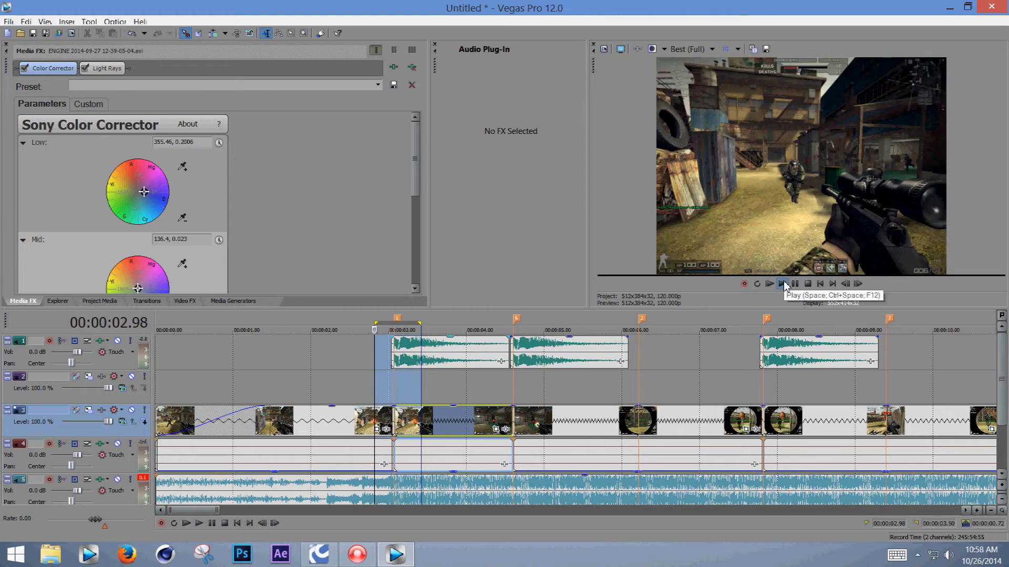
{"action": "left_click", "coordinate": [785, 285]}
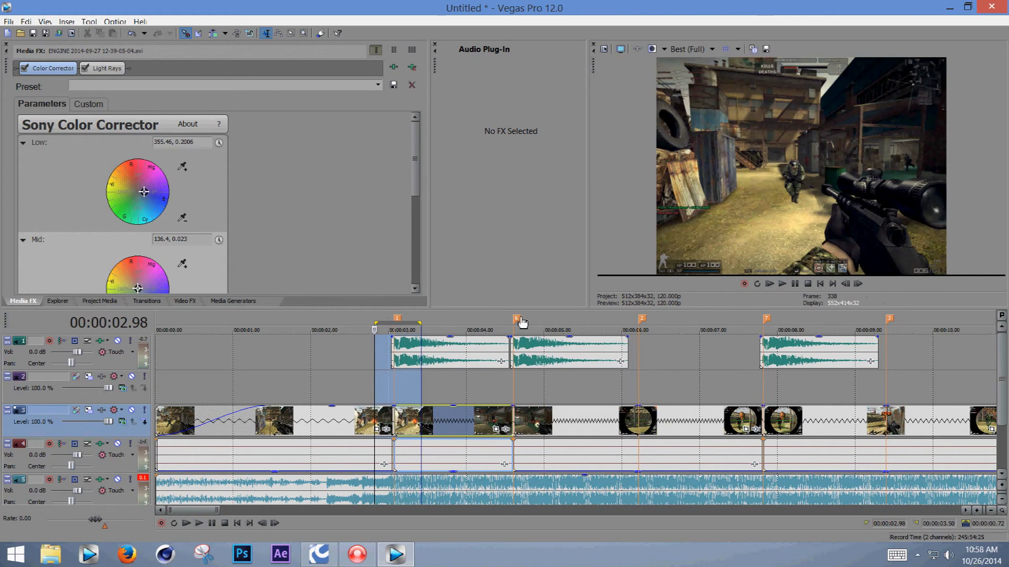
- Try the preview at Draft (Quarter) quality by playing through the first two kills, and set it back to Best (Full)
{"action": "left_click_drag", "start_coordinate": [472, 318], "coordinate": [545, 318]}
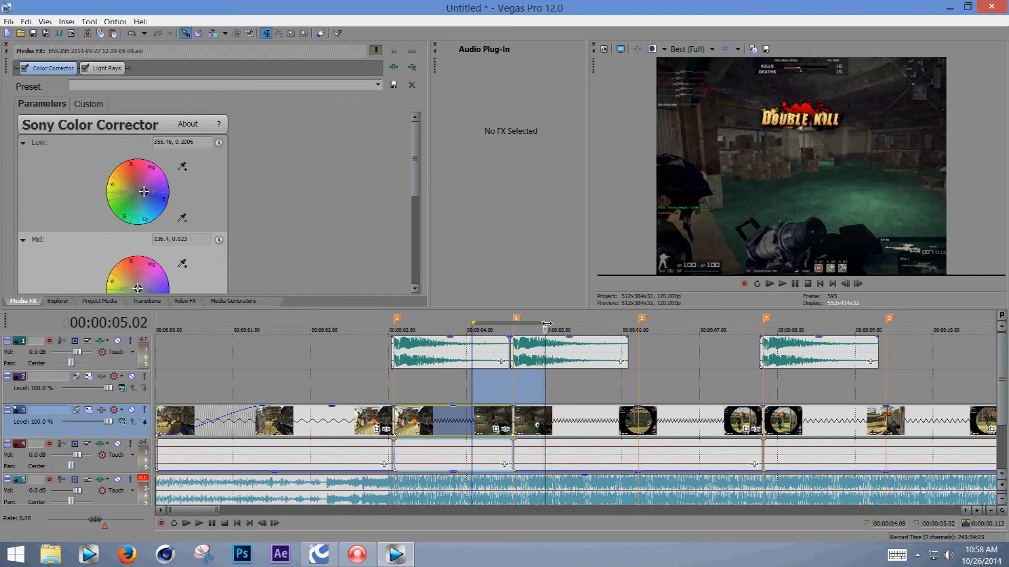
{"action": "left_click", "coordinate": [690, 50]}
{"action": "mouse_move", "coordinate": [690, 63]}
{"action": "left_click", "coordinate": [638, 102]}
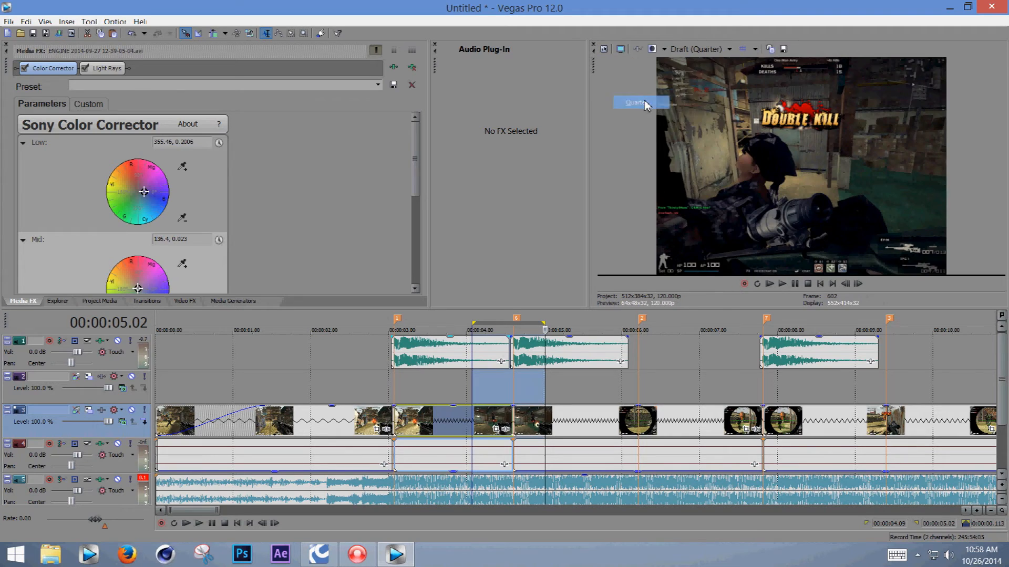
{"action": "left_click", "coordinate": [389, 388]}
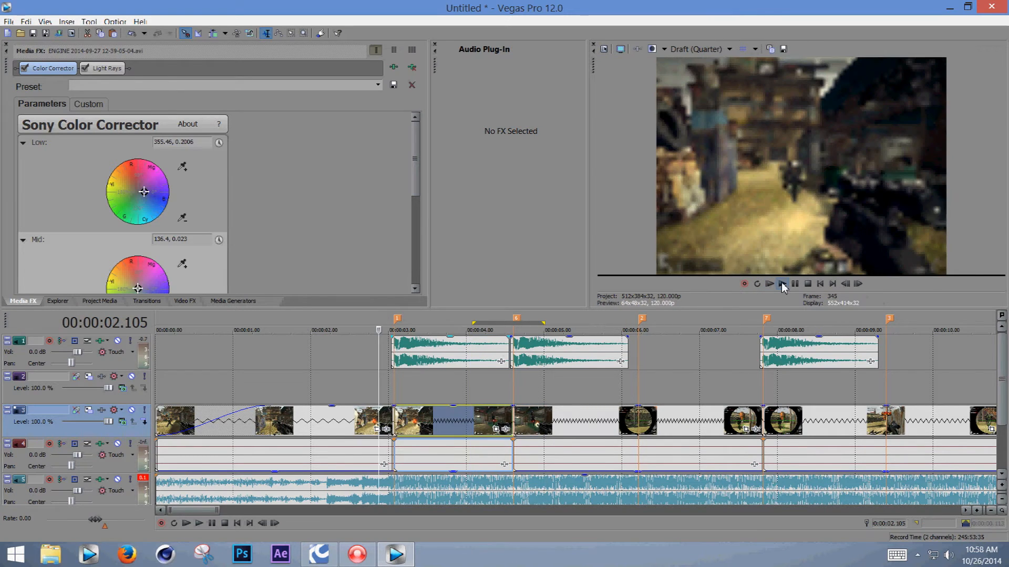
{"action": "left_click", "coordinate": [782, 283]}
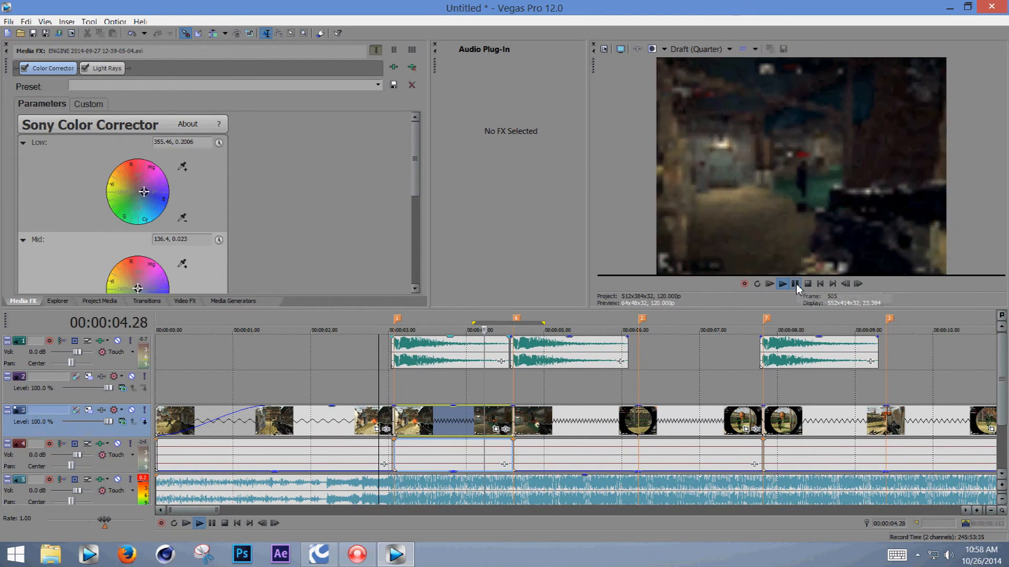
{"action": "left_click", "coordinate": [796, 285]}
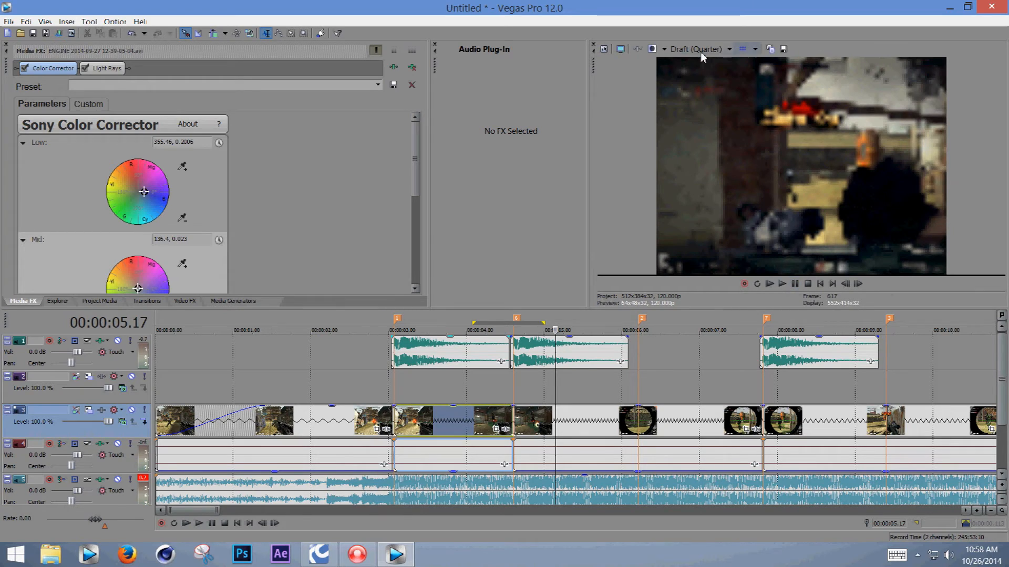
{"action": "left_click", "coordinate": [729, 48]}
{"action": "mouse_move", "coordinate": [701, 103]}
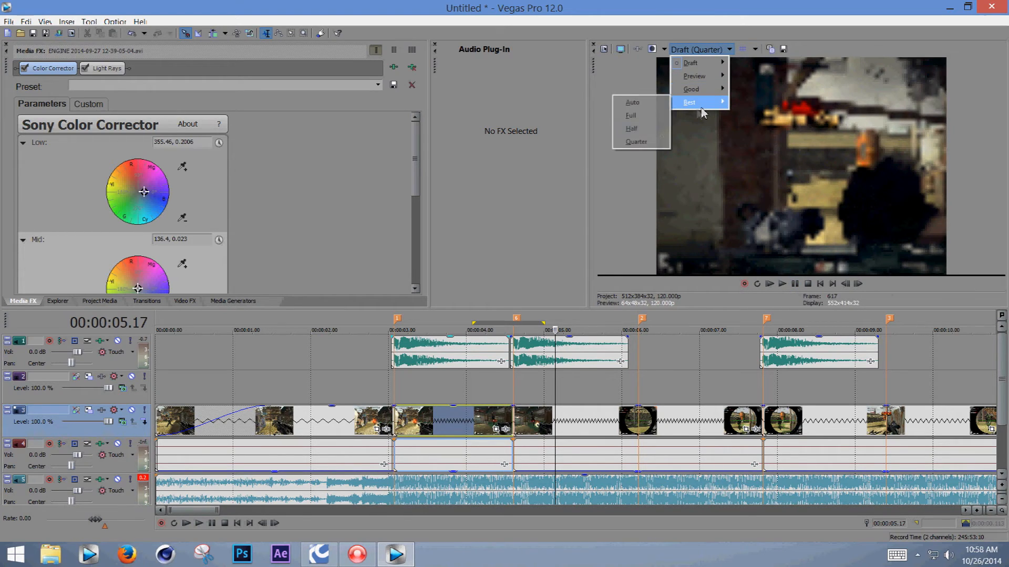
{"action": "left_click", "coordinate": [647, 117]}
- Select the range from about 00:00:04.20 to 00:00:05.09 around the second marker and play back the second kill
{"action": "left_click_drag", "start_coordinate": [480, 322], "coordinate": [550, 322]}
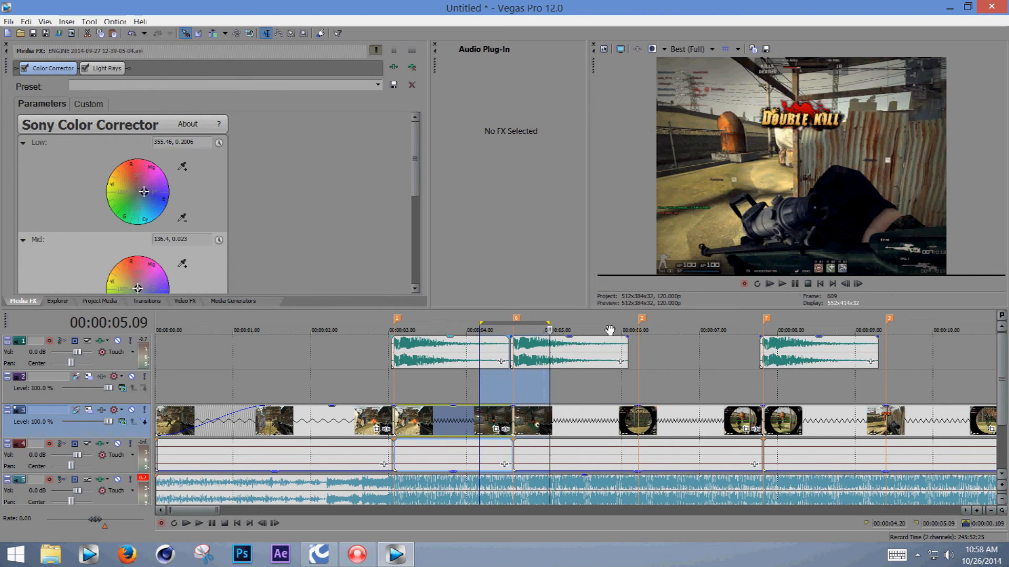
{"action": "key", "text": "space"}
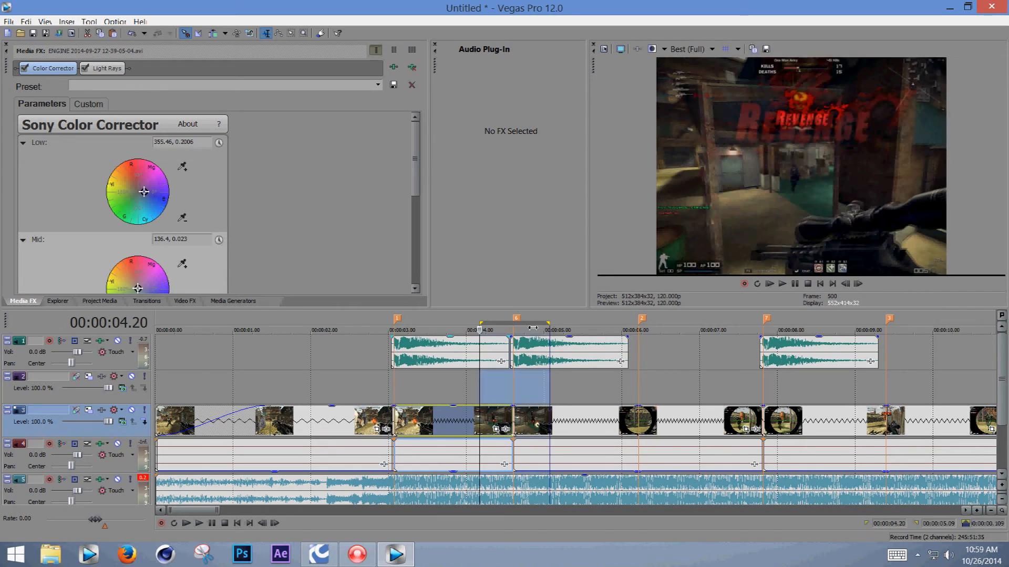
{"action": "left_click", "coordinate": [781, 284]}
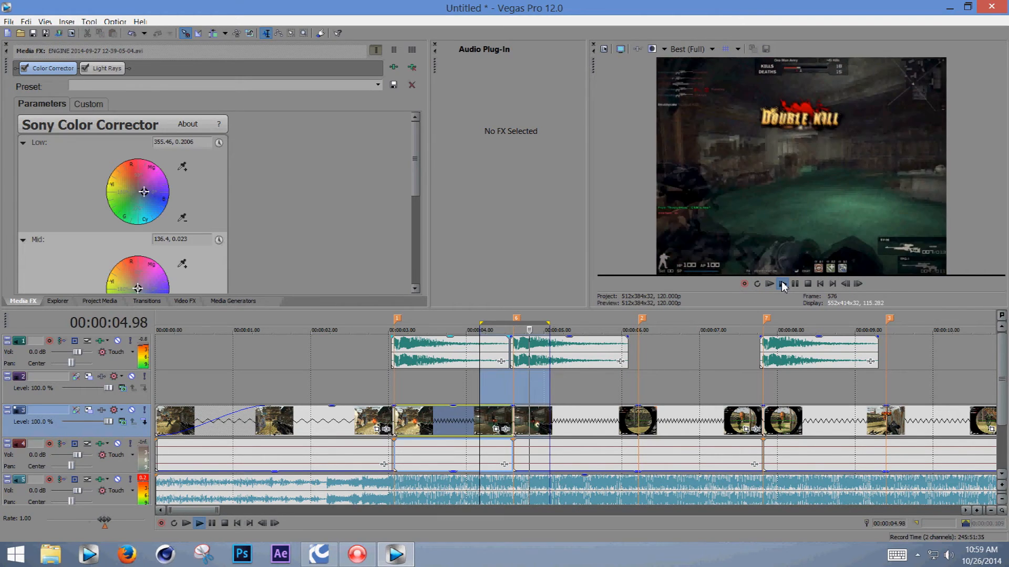
- Add a (Legacy) Text event with the Default Text preset to the empty video track at the first marker, ending shortly before the second marker
{"action": "scroll", "coordinate": [636, 368], "scroll_direction": "down", "scroll_amount": 4}
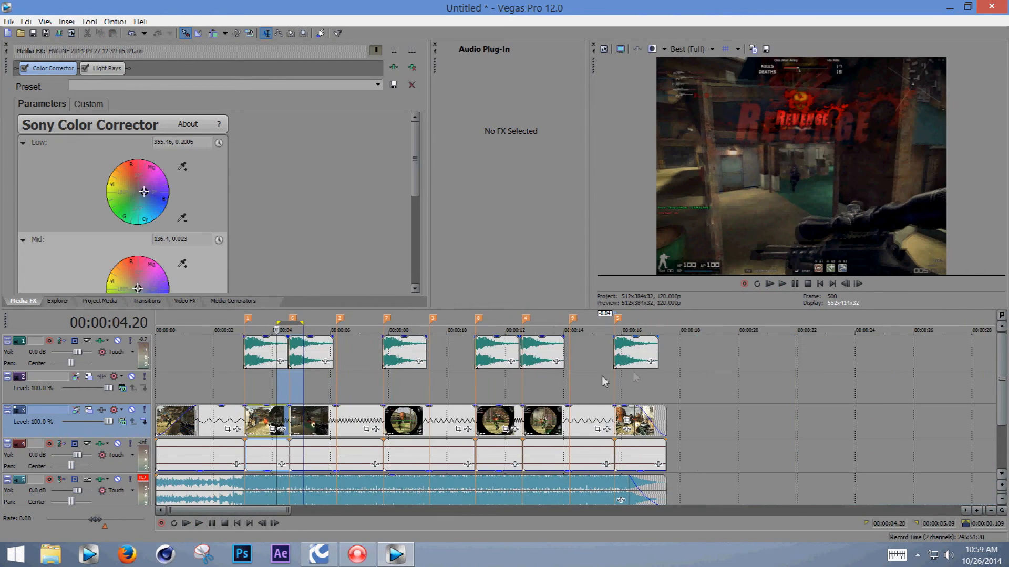
{"action": "scroll", "coordinate": [534, 383], "scroll_direction": "up", "scroll_amount": 2}
{"action": "scroll", "coordinate": [535, 387], "scroll_direction": "down", "scroll_amount": 1}
{"action": "left_click", "coordinate": [678, 362]}
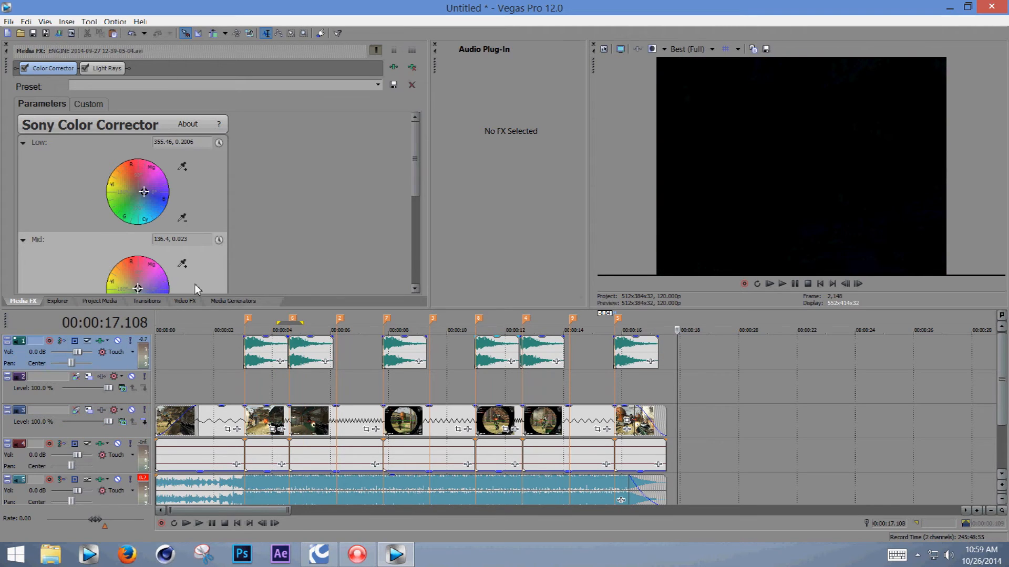
{"action": "left_click", "coordinate": [221, 302]}
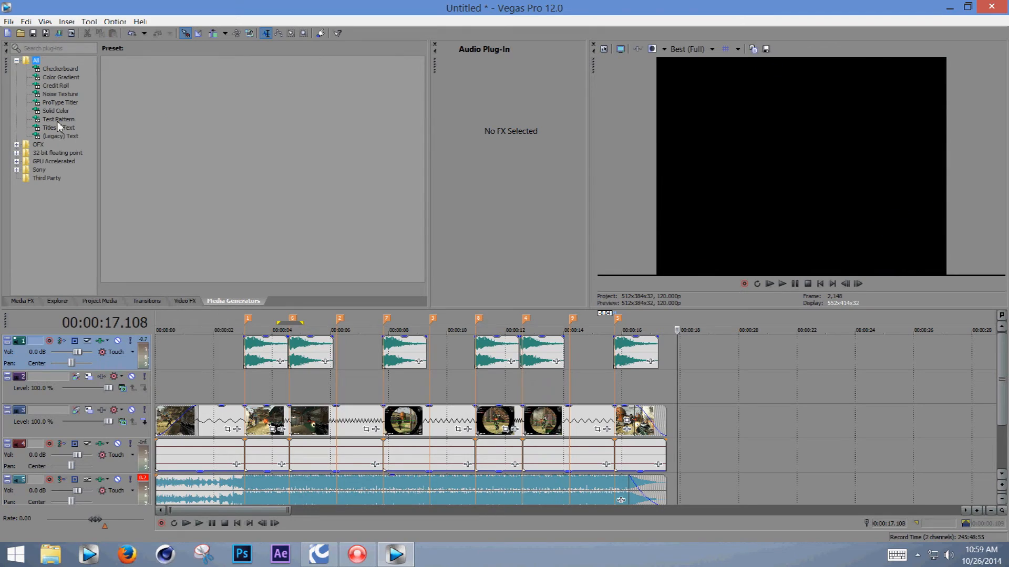
{"action": "left_click", "coordinate": [62, 136]}
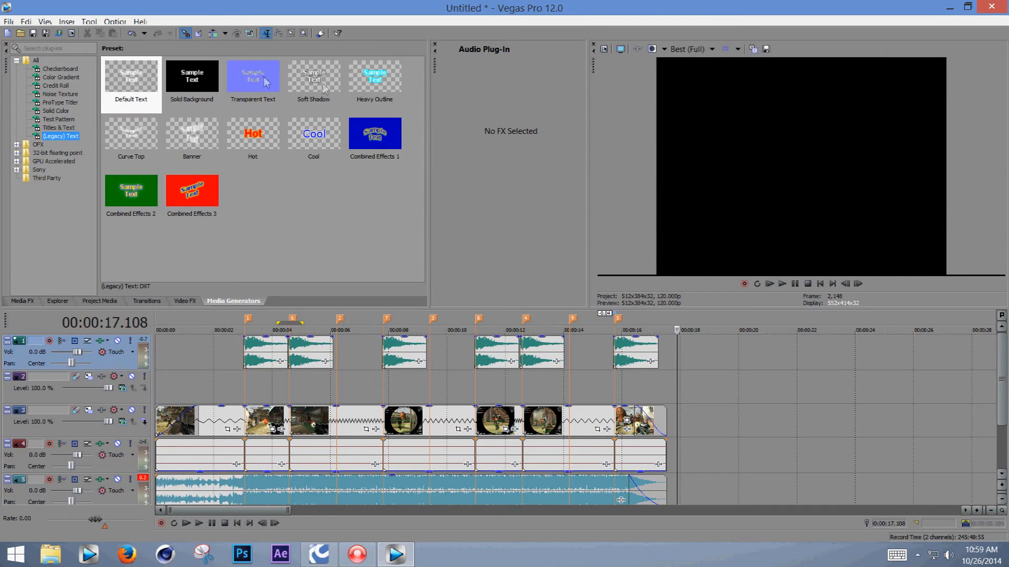
{"action": "left_click", "coordinate": [61, 86]}
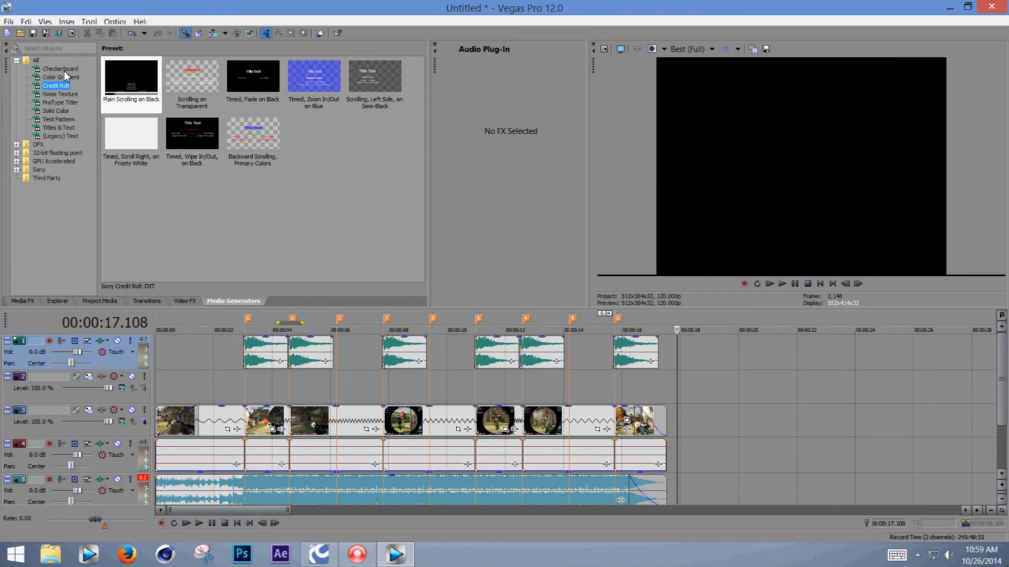
{"action": "left_click", "coordinate": [54, 103]}
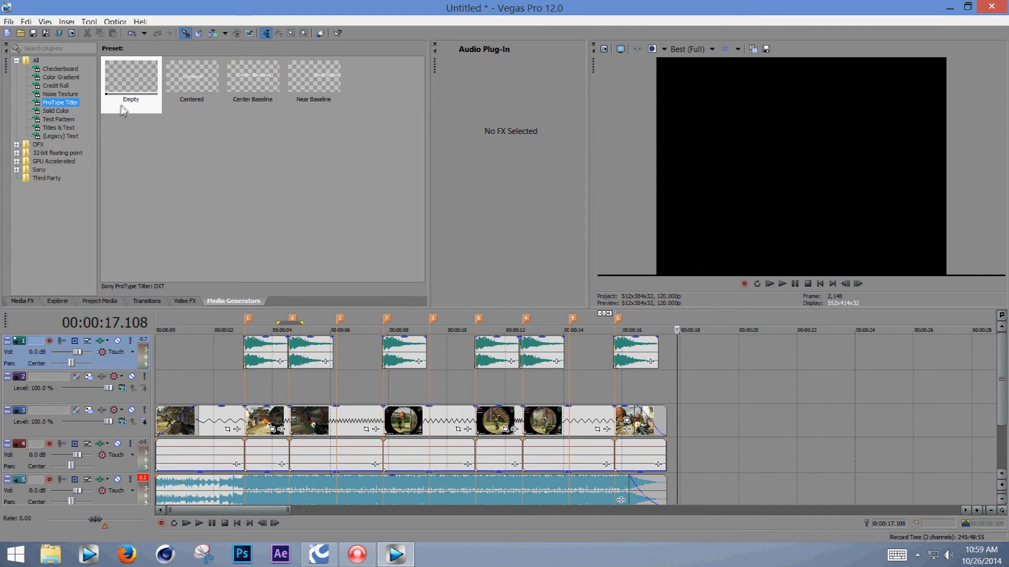
{"action": "left_click", "coordinate": [61, 136]}
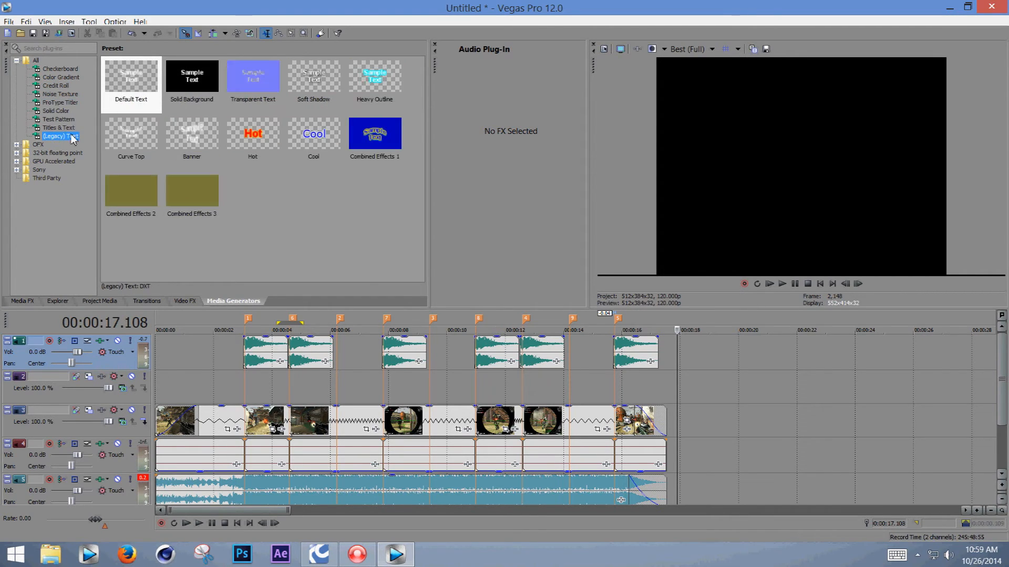
{"action": "left_click_drag", "start_coordinate": [132, 84], "coordinate": [254, 400]}
{"action": "left_click_drag", "start_coordinate": [539, 389], "coordinate": [279, 386]}
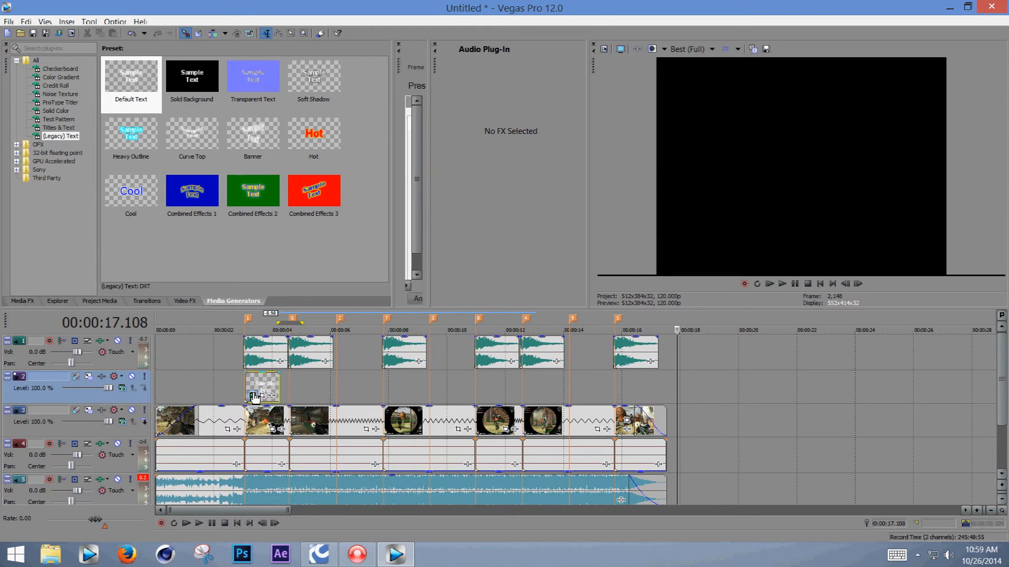
- Replace the sample text of the text event at the first marker with WOOHOO and preview it around 00:00:03.68
{"action": "left_click_drag", "start_coordinate": [393, 197], "coordinate": [151, 197]}
{"action": "right_click", "coordinate": [302, 188]}
{"action": "left_click", "coordinate": [336, 244]}
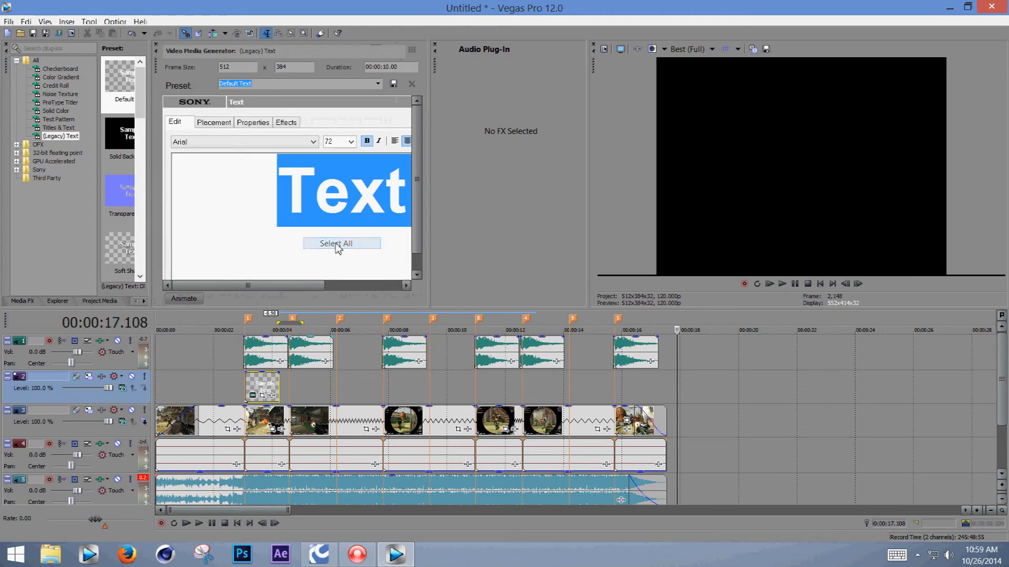
{"action": "key", "text": "Delete"}
{"action": "type", "text": "WOOHOO"}
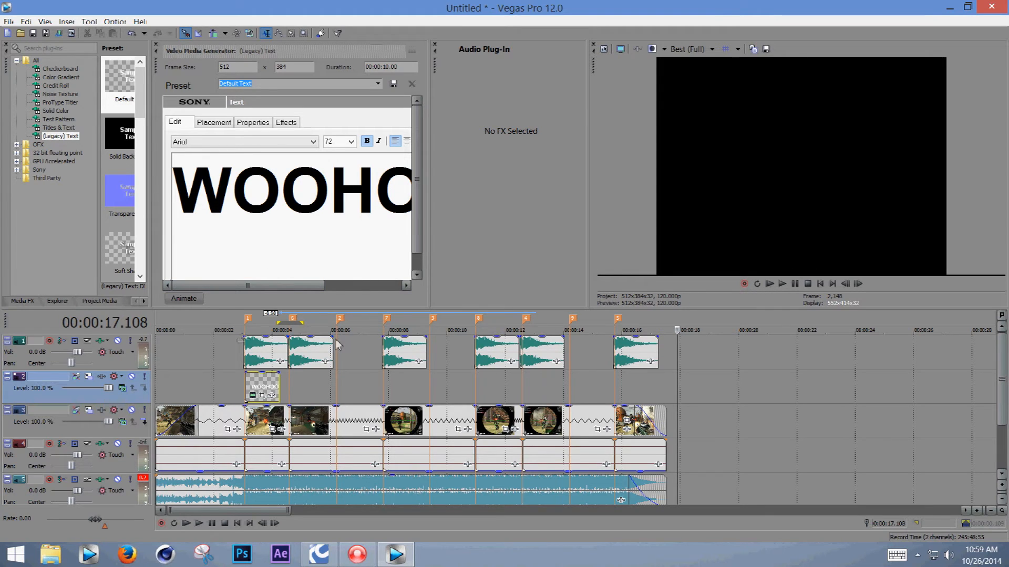
{"action": "left_click", "coordinate": [259, 329]}
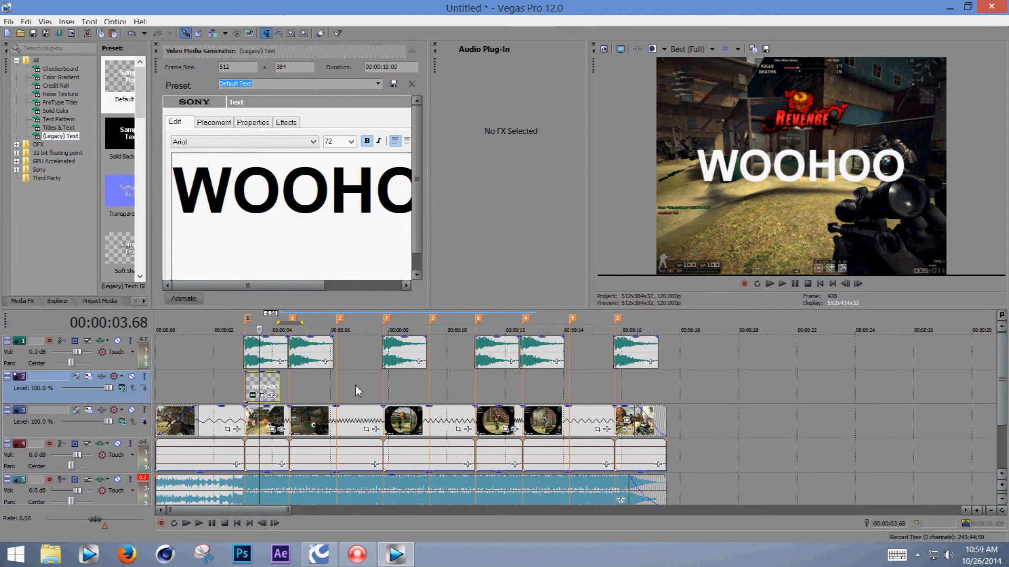
- Turn off Maintain aspect ratio in the WOOHOO text event's properties
{"action": "right_click", "coordinate": [264, 384]}
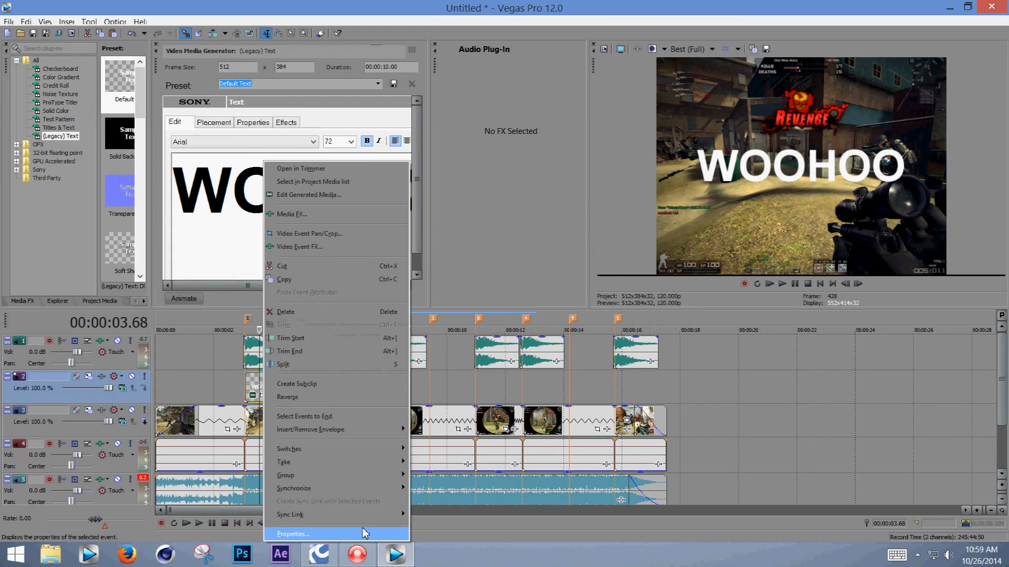
{"action": "left_click", "coordinate": [295, 534]}
{"action": "left_click", "coordinate": [420, 184]}
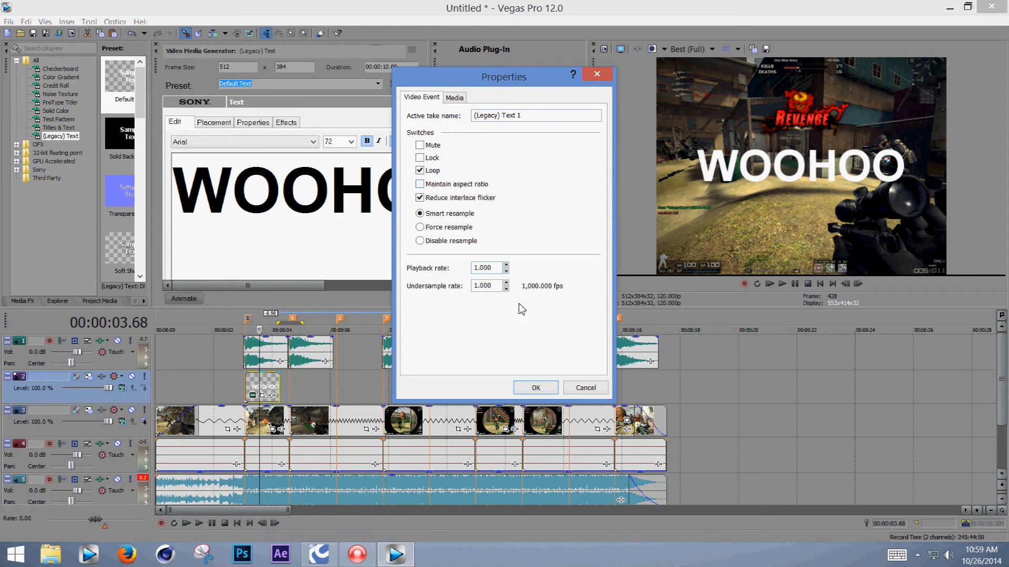
{"action": "left_click", "coordinate": [535, 389]}
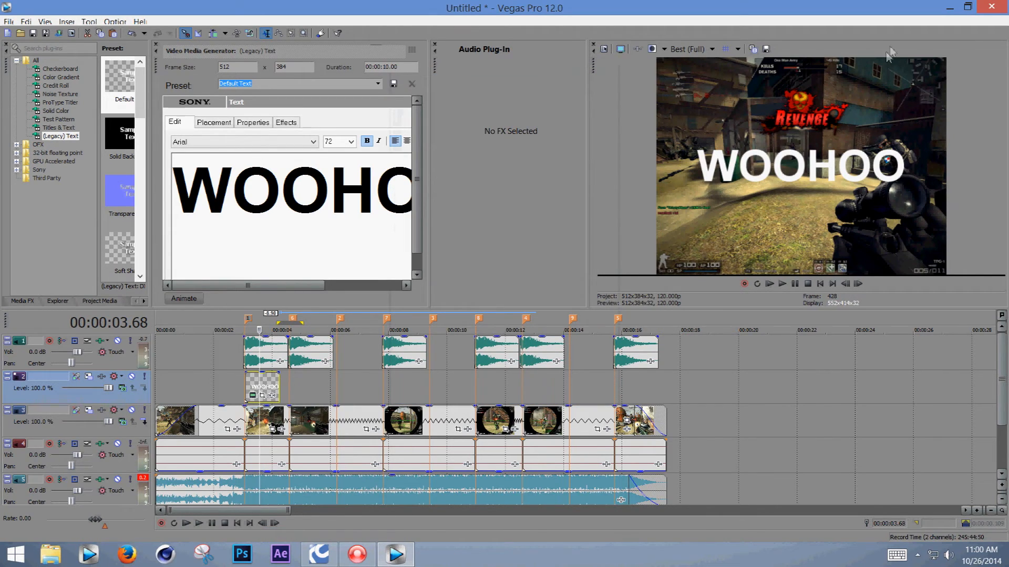
- Change the WOOHOO text's font to BIRTH OF A HERO and its colour to purple (R 194, G 67, B 255)
{"action": "left_click_drag", "start_coordinate": [173, 189], "coordinate": [632, 227]}
{"action": "left_click", "coordinate": [295, 145]}
{"action": "mouse_move", "coordinate": [314, 230]}
{"action": "left_mouse_down"}
{"action": "mouse_move", "coordinate": [314, 167]}
{"action": "mouse_move", "coordinate": [319, 224]}
{"action": "left_mouse_up"}
{"action": "scroll", "coordinate": [247, 242], "scroll_direction": "down", "scroll_amount": 3}
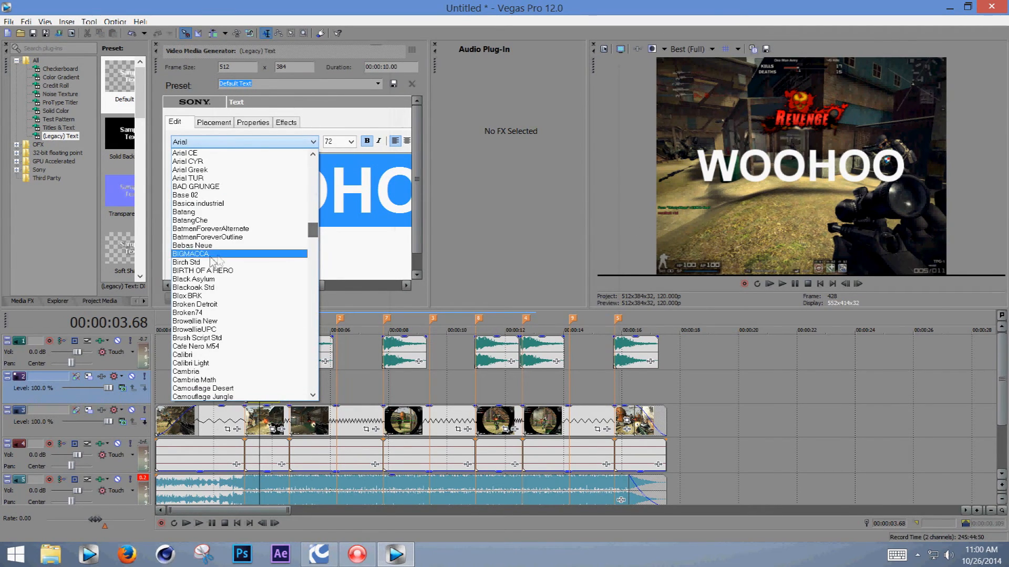
{"action": "left_click", "coordinate": [223, 274]}
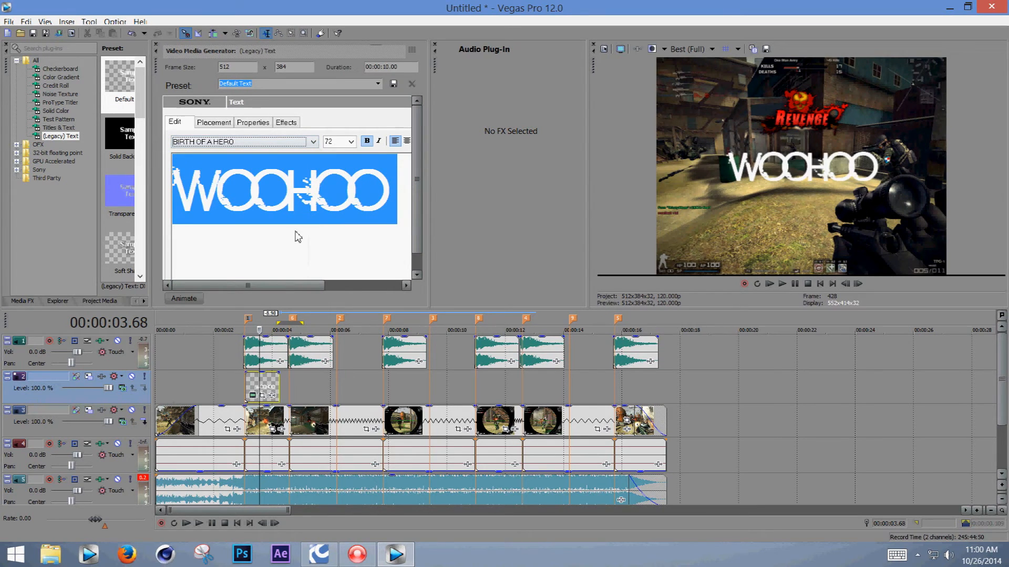
{"action": "left_click", "coordinate": [254, 122]}
{"action": "left_click", "coordinate": [305, 198]}
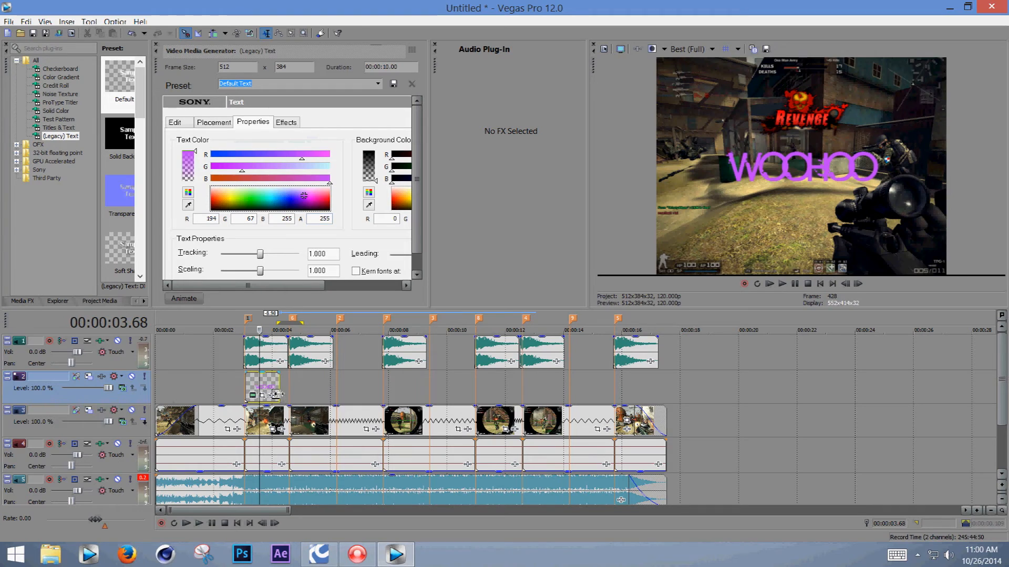
- Shorten the WOOHOO text event to end at about 00:00:03.68 and play it back from just before the first marker
{"action": "left_click_drag", "start_coordinate": [279, 392], "coordinate": [262, 393]}
{"action": "left_click_drag", "start_coordinate": [261, 387], "coordinate": [260, 388]}
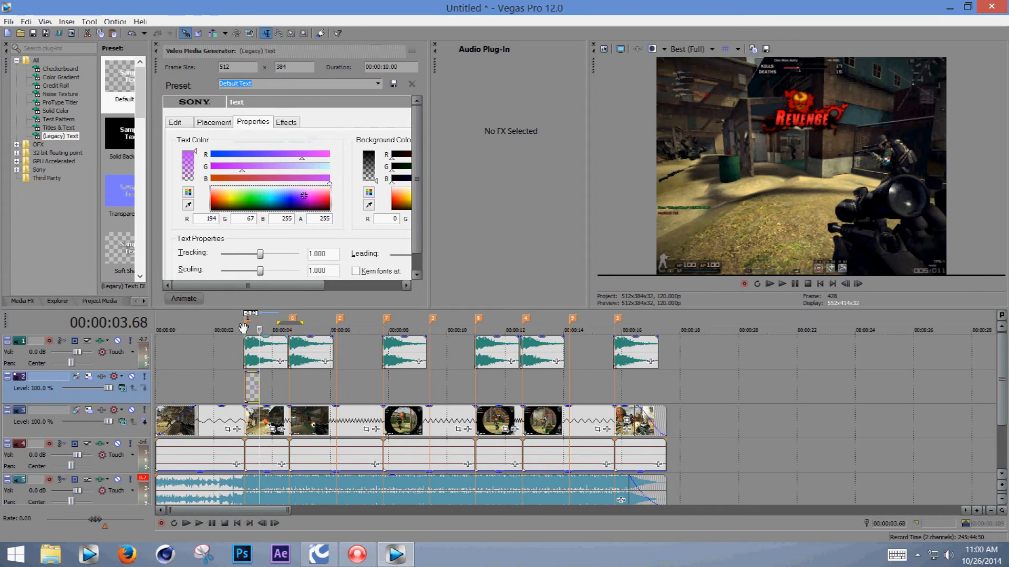
{"action": "left_click", "coordinate": [243, 329]}
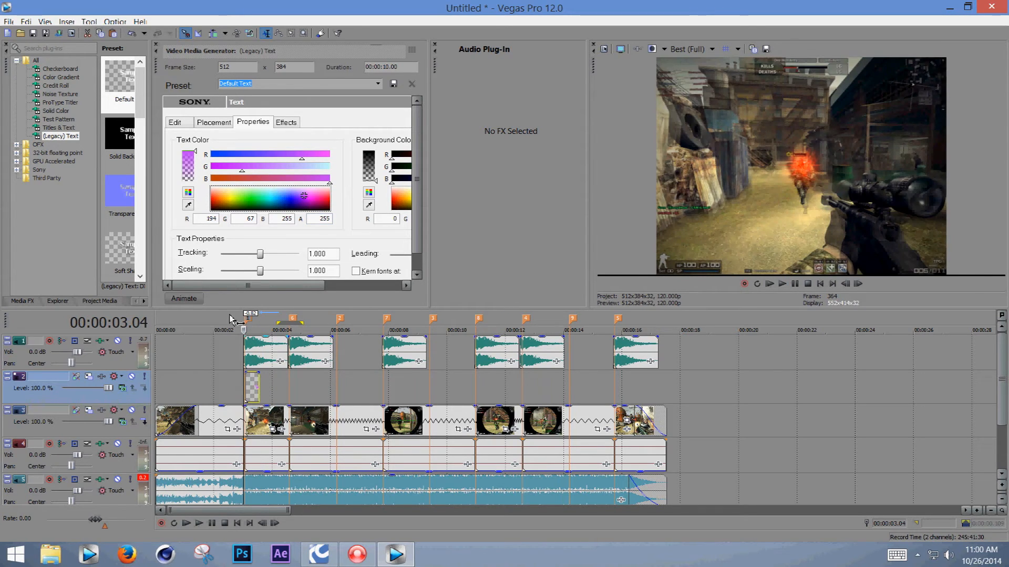
{"action": "left_click", "coordinate": [782, 284]}
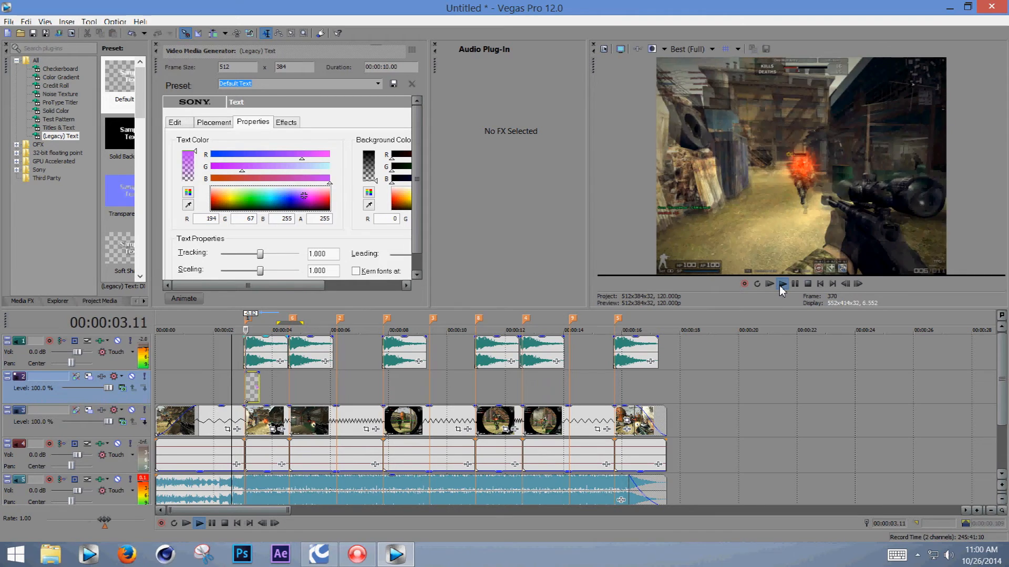
- Select the range from 00:00:02.82 to 00:00:04.26, step through the text overlay frame by frame and play the range back
{"action": "left_click_drag", "start_coordinate": [234, 330], "coordinate": [279, 331]}
{"action": "key", "text": "Right"}
{"action": "key", "text": "Right"}
{"action": "key", "text": "Right"}
{"action": "key", "text": "Right"}
{"action": "key", "text": "Right"}
{"action": "key", "text": "Right"}
{"action": "key", "text": "Right"}
{"action": "key", "text": "Right"}
{"action": "key", "text": "Right"}
{"action": "key", "text": "Right"}
{"action": "key", "text": "Right"}
{"action": "key", "text": "Right"}
{"action": "key", "text": "Right"}
{"action": "key", "text": "Right"}
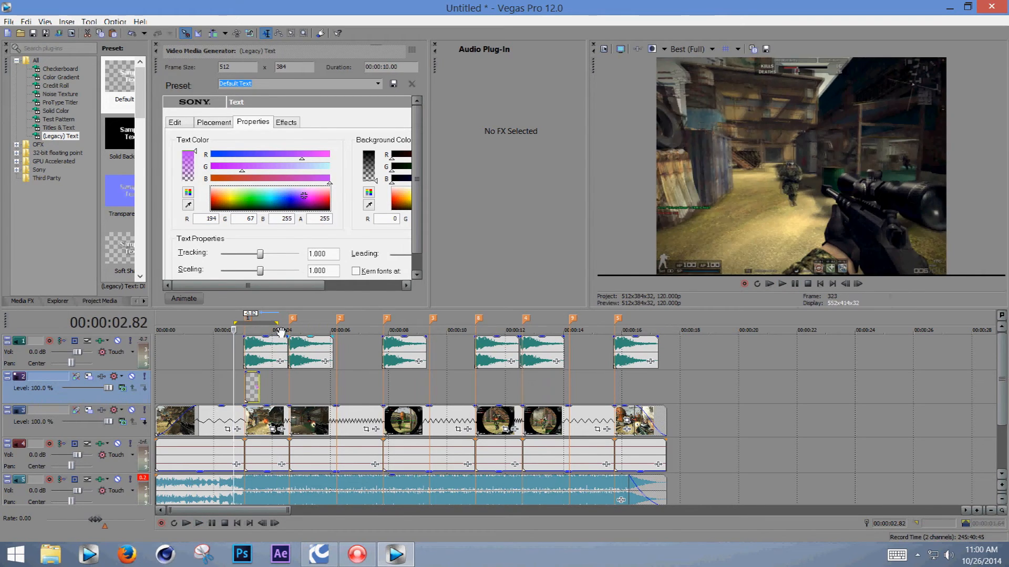
{"action": "key", "text": "Right"}
{"action": "key", "text": "Right"}
{"action": "key", "text": "Right"}
{"action": "key", "text": "Right"}
{"action": "key", "text": "Right"}
{"action": "key", "text": "Right"}
{"action": "key", "text": "Right"}
{"action": "key", "text": "Right"}
{"action": "key", "text": "Right"}
{"action": "key", "text": "Right"}
{"action": "key", "text": "Right"}
{"action": "key", "text": "Right"}
{"action": "key", "text": "Right"}
{"action": "key", "text": "Right"}
{"action": "key", "text": "Right"}
{"action": "key", "text": "Right"}
{"action": "key", "text": "Right"}
{"action": "key", "text": "Right"}
{"action": "key", "text": "Right"}
{"action": "key", "text": "Right"}
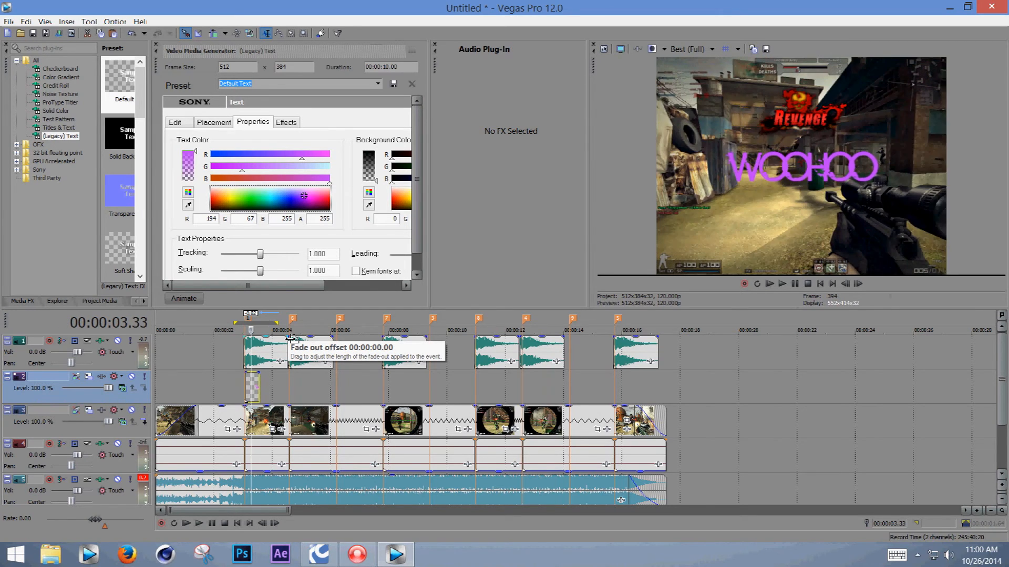
{"action": "key", "text": "Right"}
{"action": "key", "text": "Right"}
{"action": "key", "text": "Right"}
{"action": "key", "text": "Right"}
{"action": "key", "text": "Right"}
{"action": "key", "text": "Right"}
{"action": "key", "text": "Right"}
{"action": "key", "text": "Right"}
{"action": "key", "text": "Right"}
{"action": "key", "text": "Right"}
{"action": "key", "text": "Right"}
{"action": "key", "text": "Right"}
{"action": "key", "text": "Right"}
{"action": "key", "text": "Right"}
{"action": "key", "text": "Right"}
{"action": "key", "text": "Right"}
{"action": "key", "text": "Right"}
{"action": "key", "text": "Right"}
{"action": "key", "text": "Right"}
{"action": "key", "text": "Right"}
{"action": "key", "text": "Right"}
{"action": "key", "text": "Right"}
{"action": "key", "text": "Right"}
{"action": "key", "text": "Right"}
{"action": "key", "text": "Right"}
{"action": "key", "text": "Right"}
{"action": "key", "text": "Right"}
{"action": "key", "text": "Right"}
{"action": "key", "text": "Right"}
{"action": "key", "text": "Right"}
{"action": "key", "text": "Right"}
{"action": "key", "text": "Right"}
{"action": "key", "text": "Right"}
{"action": "key", "text": "Right"}
{"action": "key", "text": "Right"}
{"action": "key", "text": "Right"}
{"action": "key", "text": "Right"}
{"action": "key", "text": "Right"}
{"action": "key", "text": "Right"}
{"action": "key", "text": "Right"}
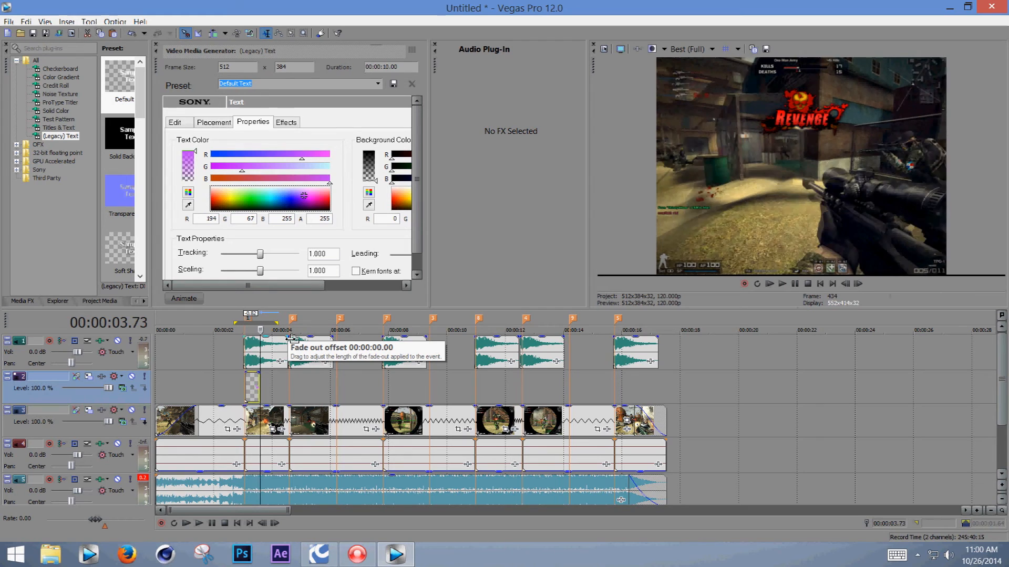
{"action": "key", "text": "Right"}
{"action": "key", "text": "Right"}
{"action": "key", "text": "Right"}
{"action": "key", "text": "Right"}
{"action": "key", "text": "Right"}
{"action": "key", "text": "Right"}
{"action": "key", "text": "Right"}
{"action": "key", "text": "Right"}
{"action": "key", "text": "Right"}
{"action": "key", "text": "Right"}
{"action": "key", "text": "Right"}
{"action": "key", "text": "Right"}
{"action": "key", "text": "Right"}
{"action": "key", "text": "Right"}
{"action": "key", "text": "Right"}
{"action": "key", "text": "Right"}
{"action": "key", "text": "Right"}
{"action": "key", "text": "Right"}
{"action": "key", "text": "Right"}
{"action": "key", "text": "Right"}
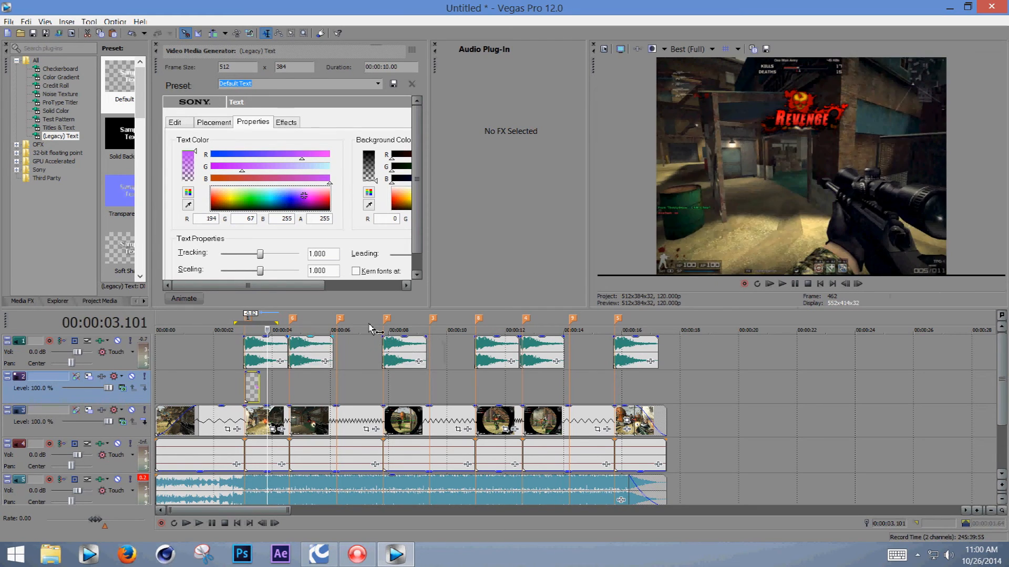
{"action": "key", "text": "Home"}
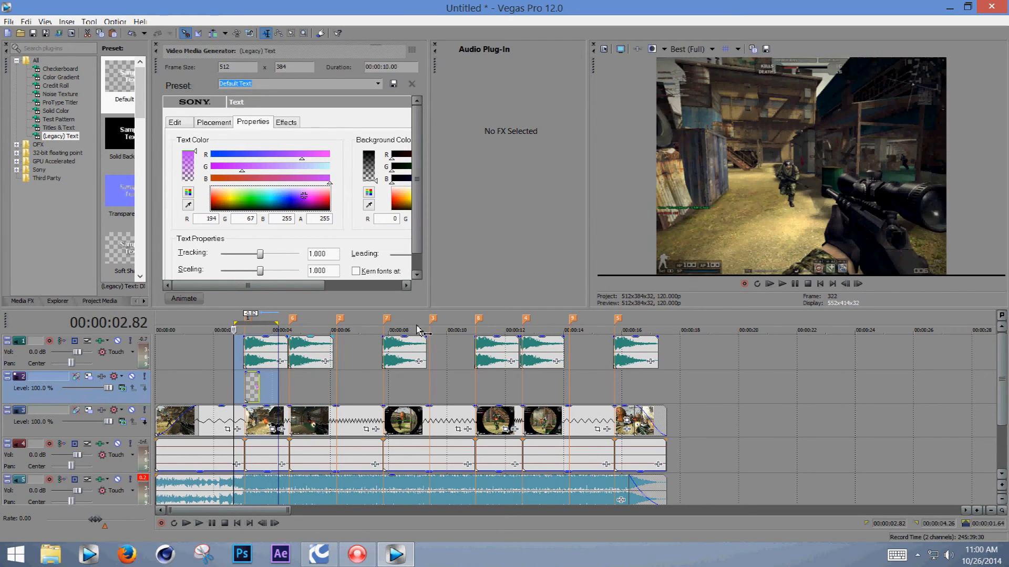
{"action": "left_click", "coordinate": [783, 285]}
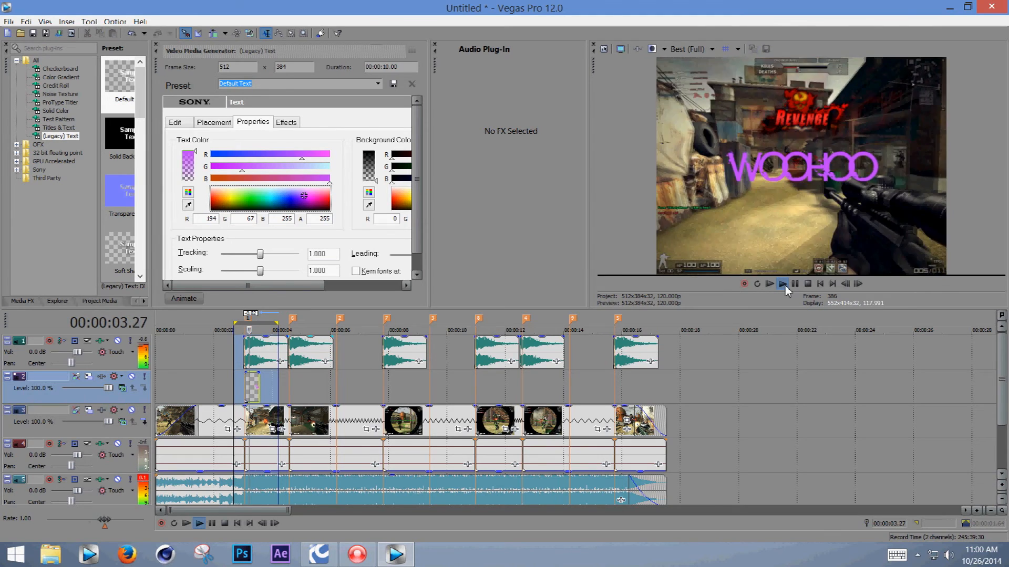
- Delete the WOOHOO text event from the video track at the first marker
{"action": "right_click", "coordinate": [253, 392]}
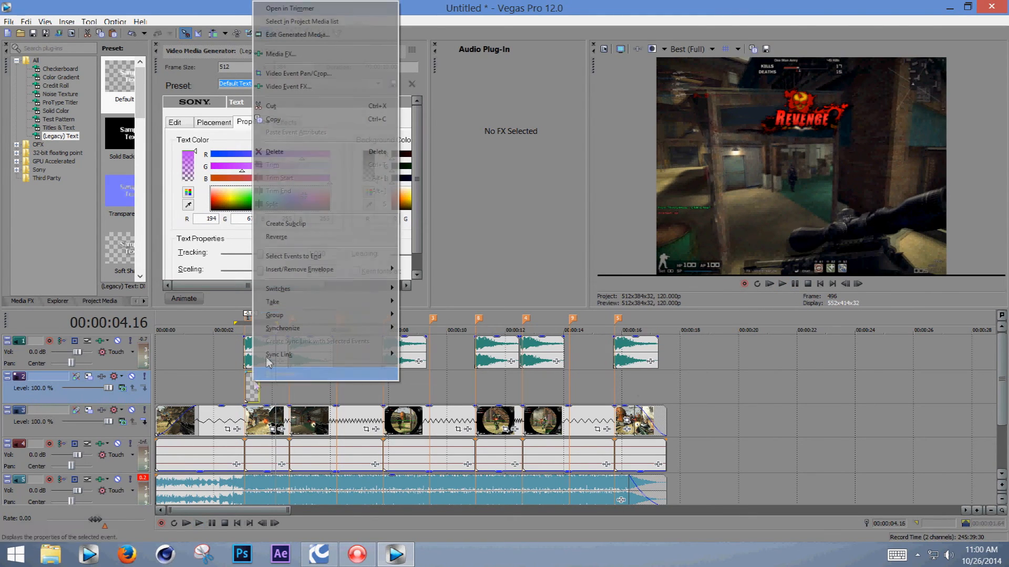
{"action": "left_click", "coordinate": [289, 151]}
{"action": "left_click", "coordinate": [230, 320]}
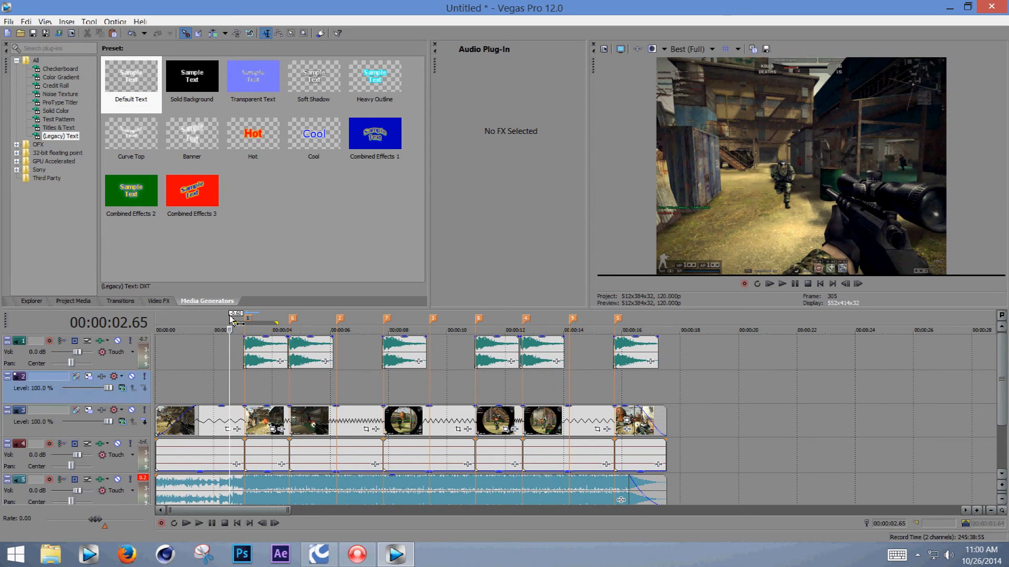
{"action": "left_click", "coordinate": [215, 319]}
{"action": "left_click", "coordinate": [275, 314]}
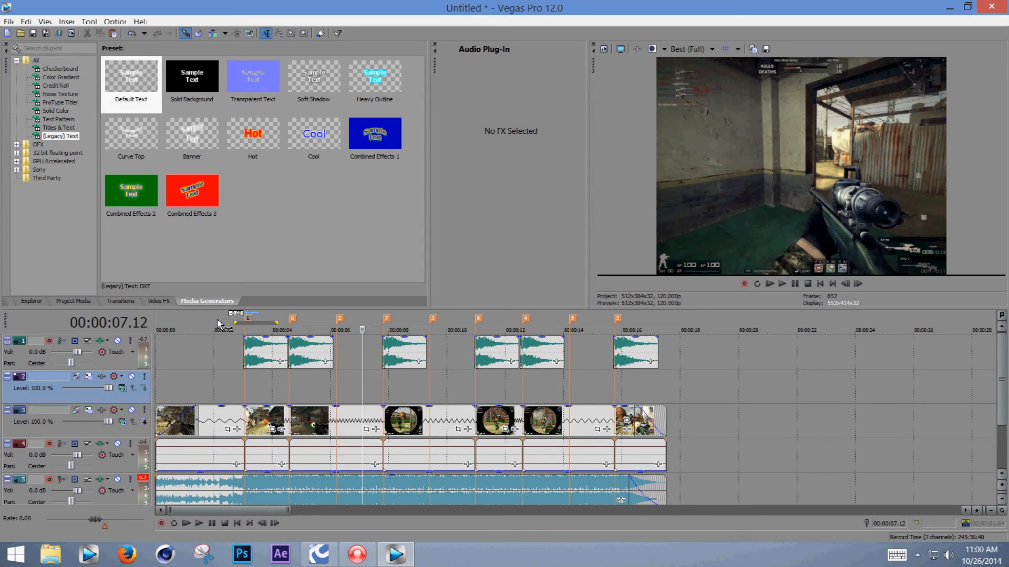
{"action": "left_click", "coordinate": [218, 324]}
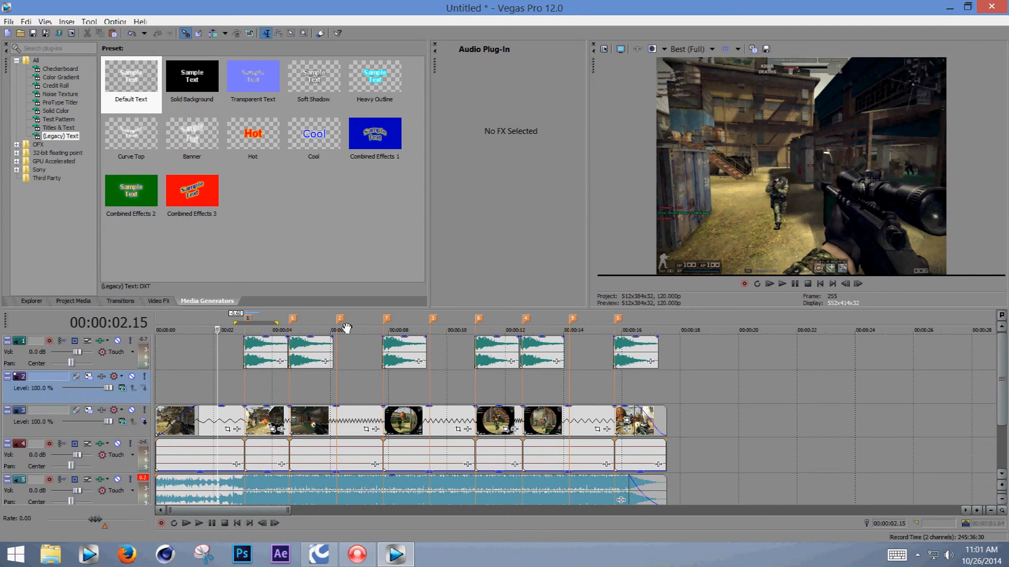
- Set the loop region to span the whole montage, from 00:00:00.00 to 00:00:17.64
{"action": "scroll", "coordinate": [517, 374], "scroll_direction": "up", "scroll_amount": 1}
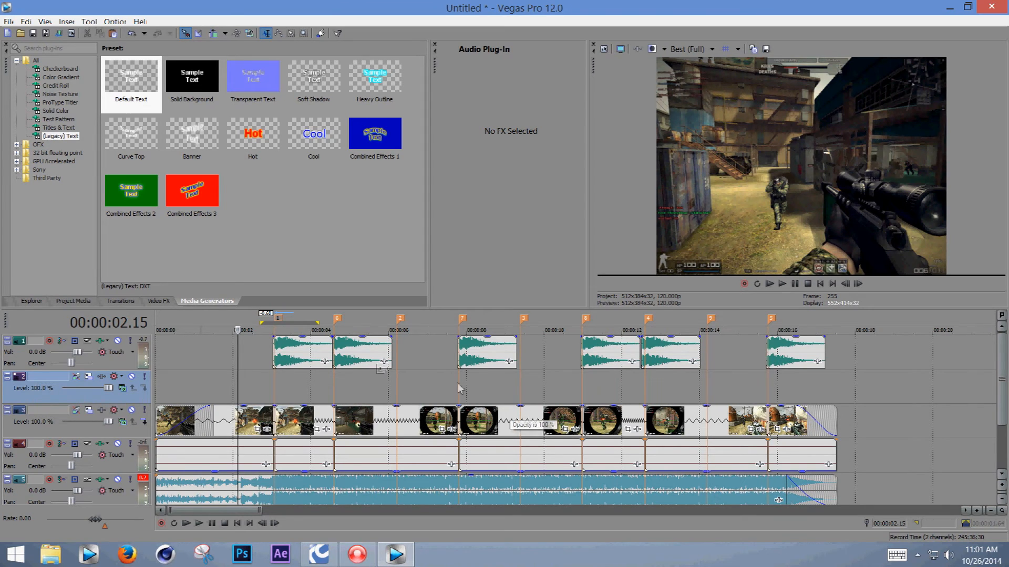
{"action": "double_click", "coordinate": [371, 321]}
{"action": "left_click_drag", "start_coordinate": [339, 324], "coordinate": [147, 326]}
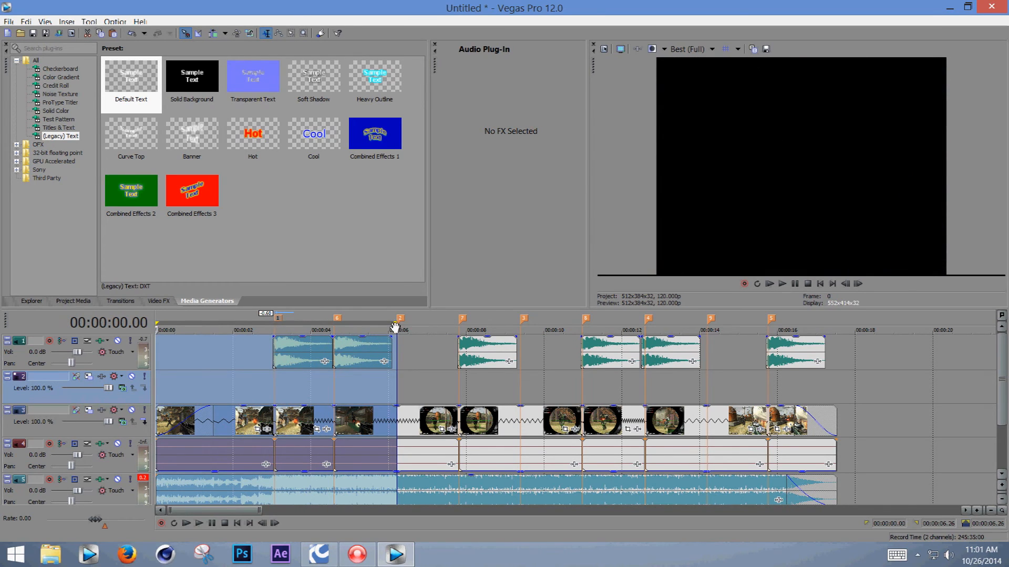
{"action": "left_click_drag", "start_coordinate": [415, 330], "coordinate": [719, 329]}
{"action": "left_click_drag", "start_coordinate": [791, 330], "coordinate": [835, 330]}
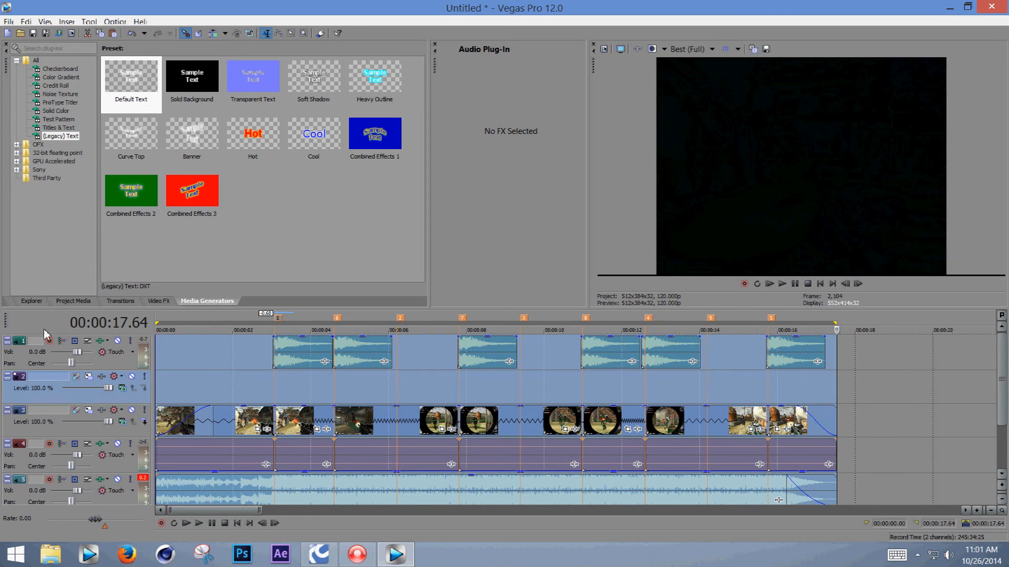
- Try ending the loop region at 00:00:14.25 and extend it back to the montage's end at 00:00:17.64
{"action": "scroll", "coordinate": [789, 368], "scroll_direction": "down", "scroll_amount": 3}
{"action": "scroll", "coordinate": [677, 377], "scroll_direction": "up", "scroll_amount": 2}
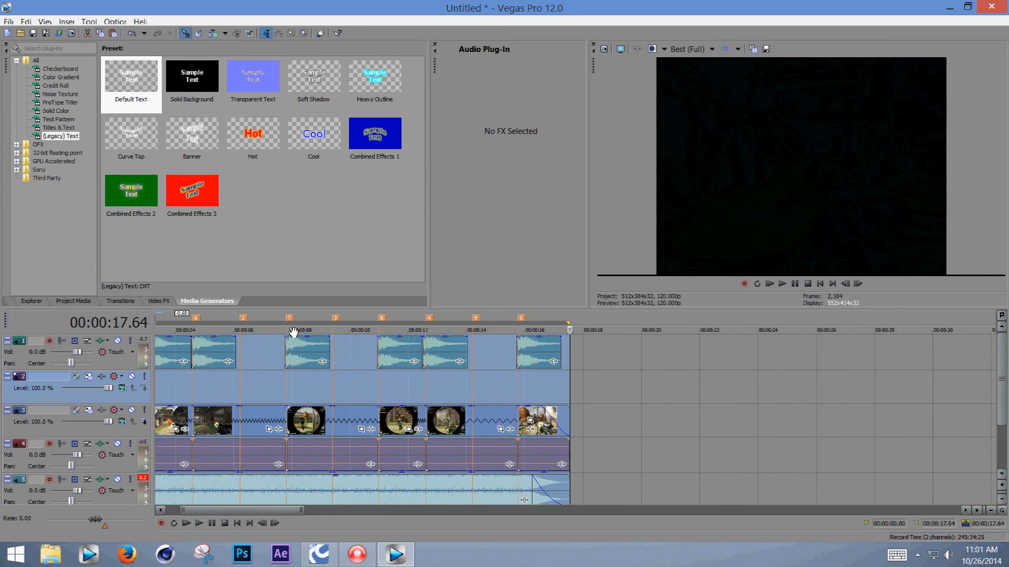
{"action": "scroll", "coordinate": [551, 352], "scroll_direction": "down", "scroll_amount": 4}
{"action": "left_click_drag", "start_coordinate": [323, 326], "coordinate": [293, 329]}
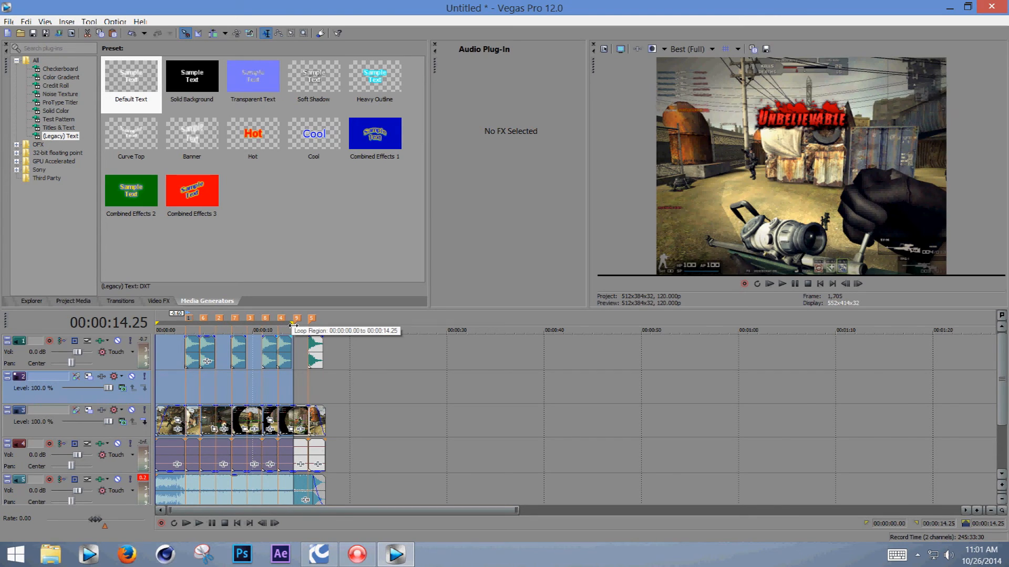
{"action": "left_click_drag", "start_coordinate": [292, 325], "coordinate": [325, 329]}
{"action": "scroll", "coordinate": [326, 329], "scroll_direction": "up", "scroll_amount": 2}
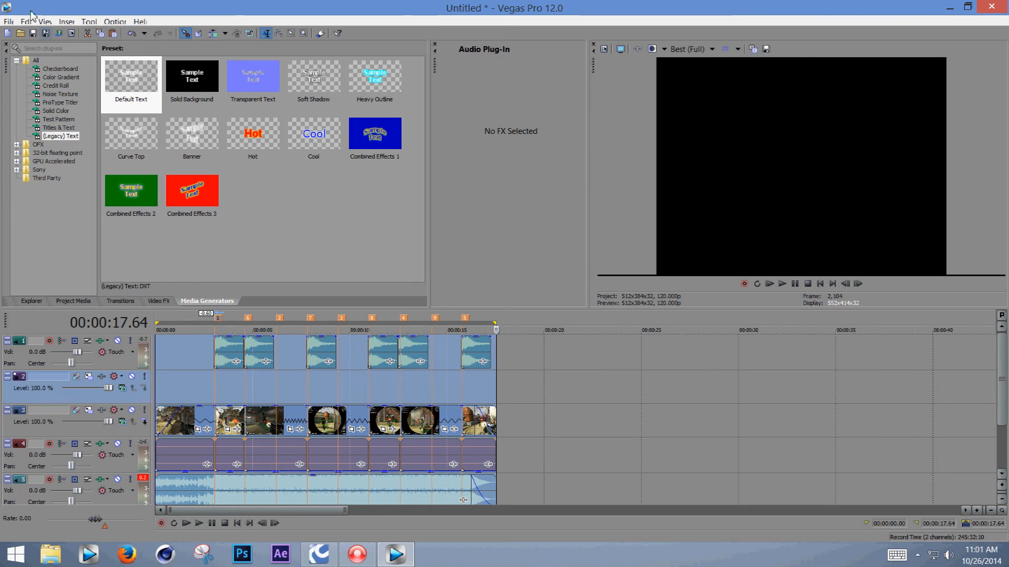
- Start a Render As of the loop region and name the output file MONTAGEEEEEEE123.wmv in the Desktop folder
{"action": "left_click", "coordinate": [9, 22]}
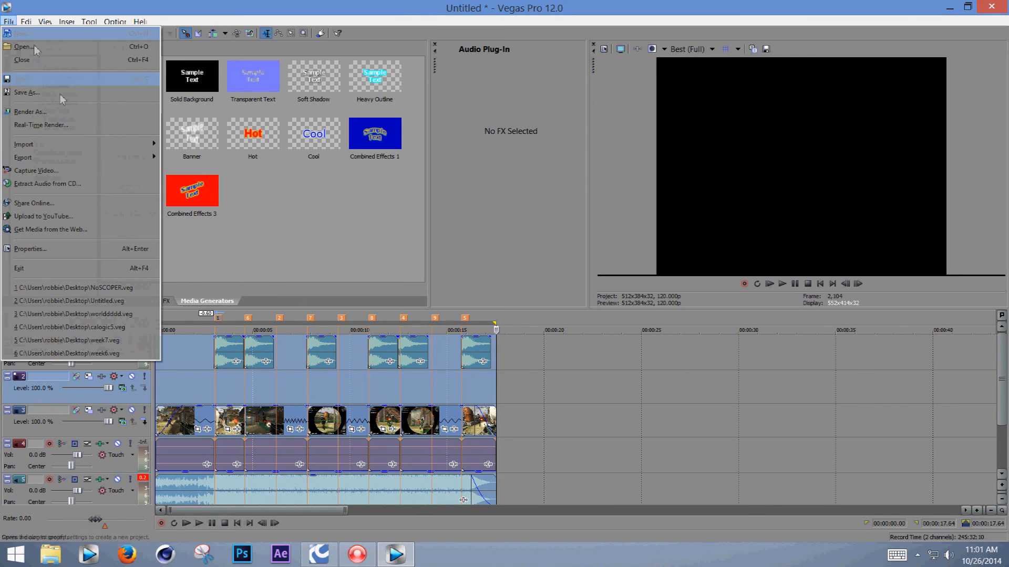
{"action": "left_click", "coordinate": [58, 114]}
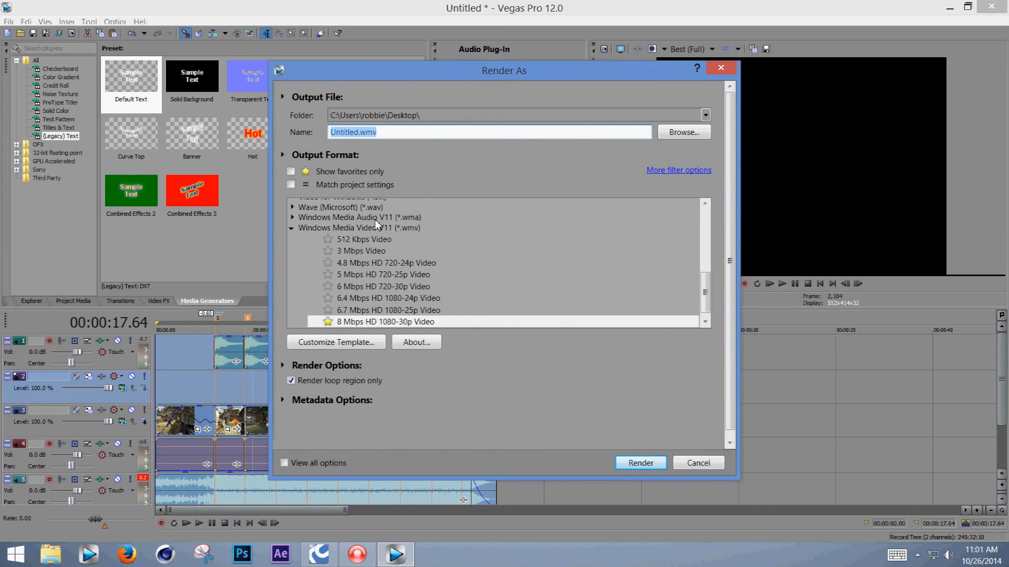
{"action": "scroll", "coordinate": [381, 235], "scroll_direction": "down", "scroll_amount": 2}
{"action": "left_click_drag", "start_coordinate": [707, 273], "coordinate": [706, 221]}
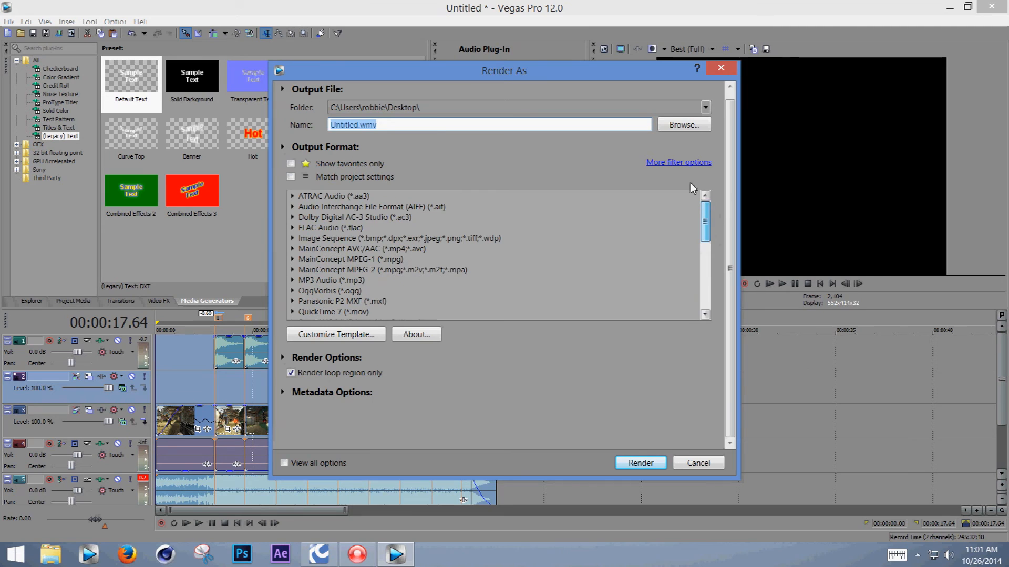
{"action": "left_click", "coordinate": [334, 125]}
{"action": "double_click", "coordinate": [334, 125]}
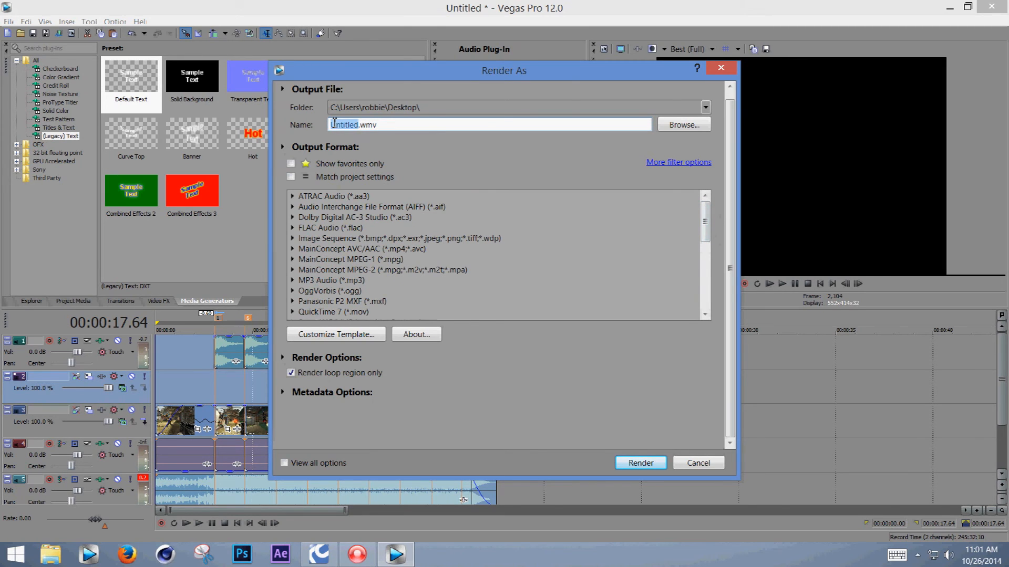
{"action": "type", "text": "MONTAGEEEEEEE123"}
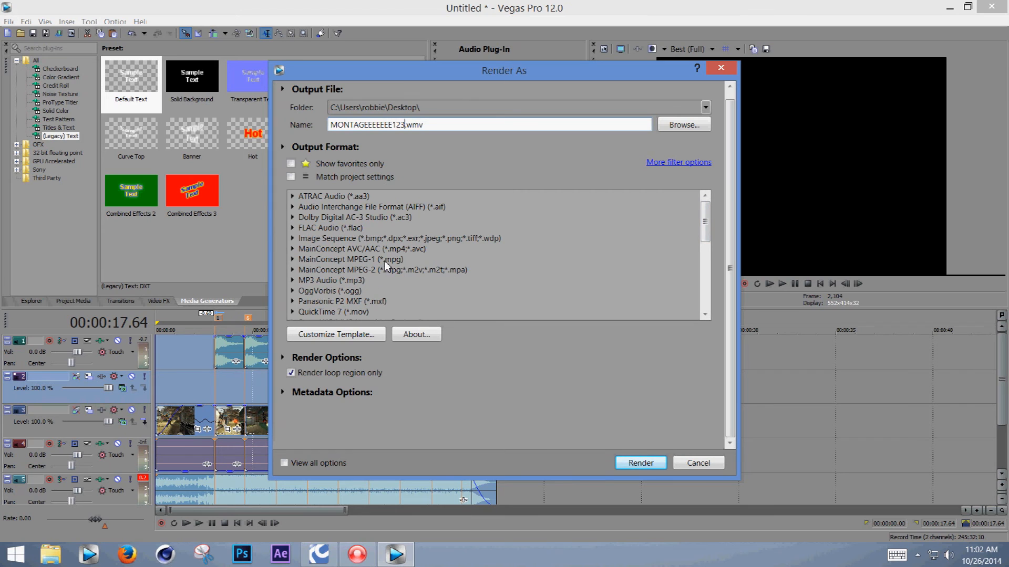
- Review the output formats available for the render, including MainConcept AVC/AAC, MP3 Audio, Sony AVC/MVC and Sony XAVC / XAVC S
{"action": "left_click", "coordinate": [421, 249]}
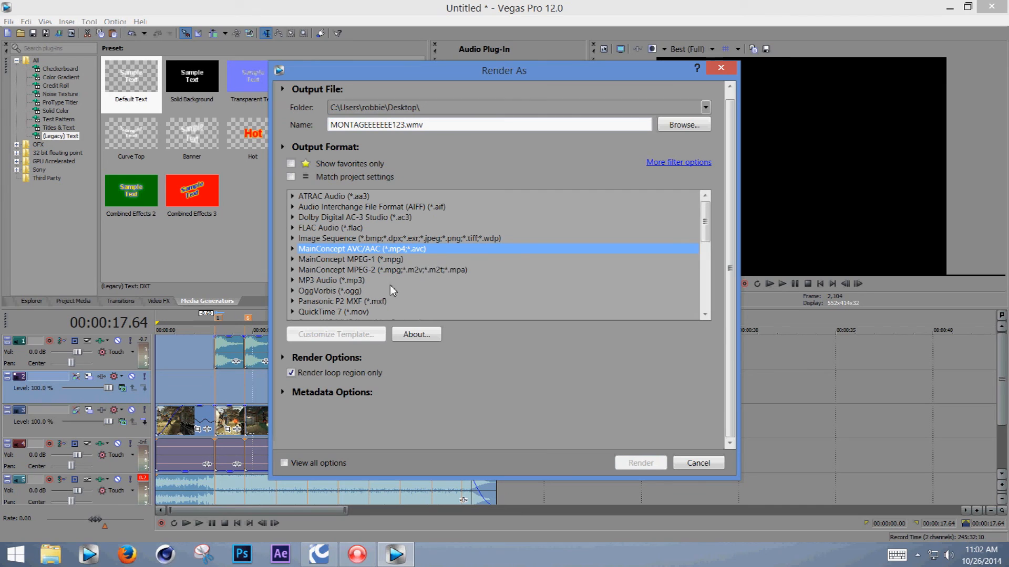
{"action": "left_click", "coordinate": [321, 281]}
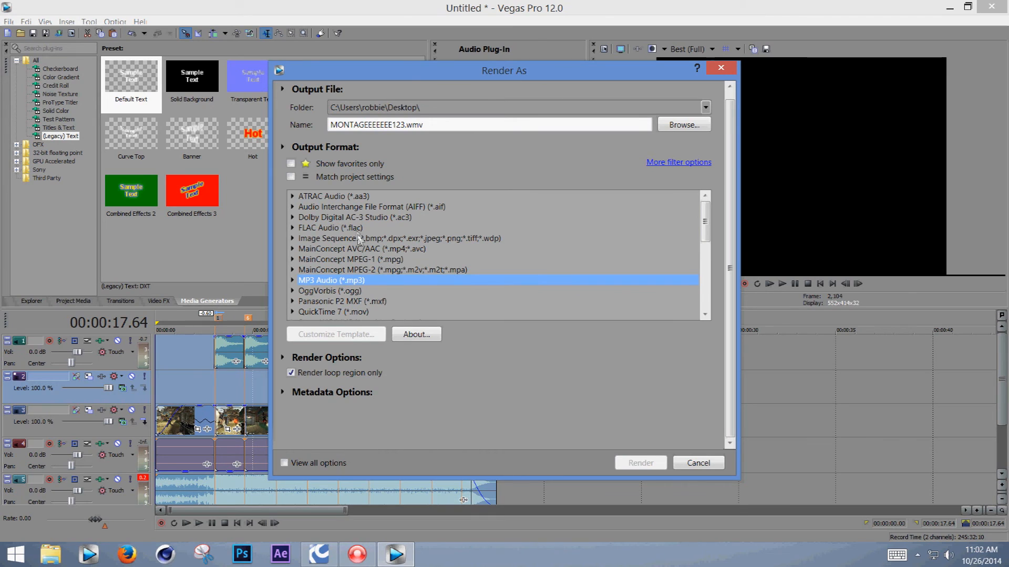
{"action": "scroll", "coordinate": [356, 249], "scroll_direction": "down", "scroll_amount": 1}
{"action": "scroll", "coordinate": [357, 249], "scroll_direction": "down", "scroll_amount": 1}
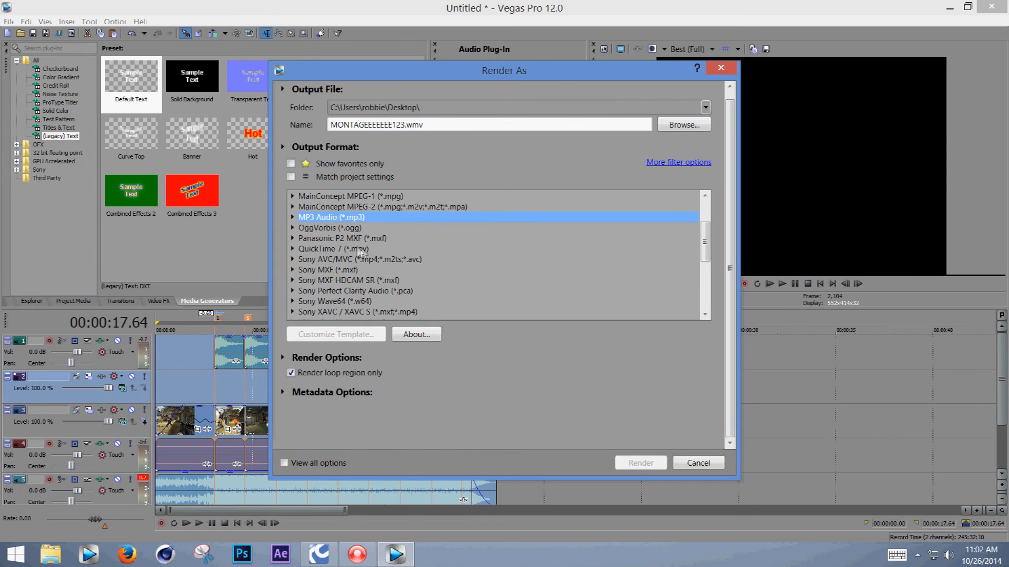
{"action": "left_click", "coordinate": [382, 259]}
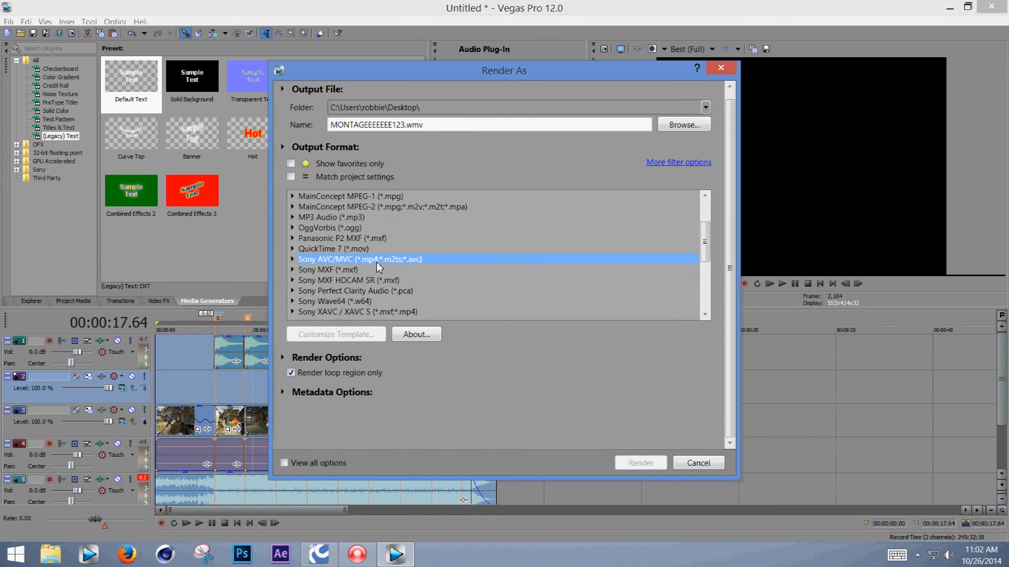
{"action": "left_click", "coordinate": [417, 314]}
{"action": "left_click", "coordinate": [367, 263]}
- Choose the 8 Mbps HD 1080-30p Video template under Windows Media Video V11 and start rendering the montage
{"action": "scroll", "coordinate": [380, 275], "scroll_direction": "down", "scroll_amount": 3}
{"action": "left_click", "coordinate": [378, 259]}
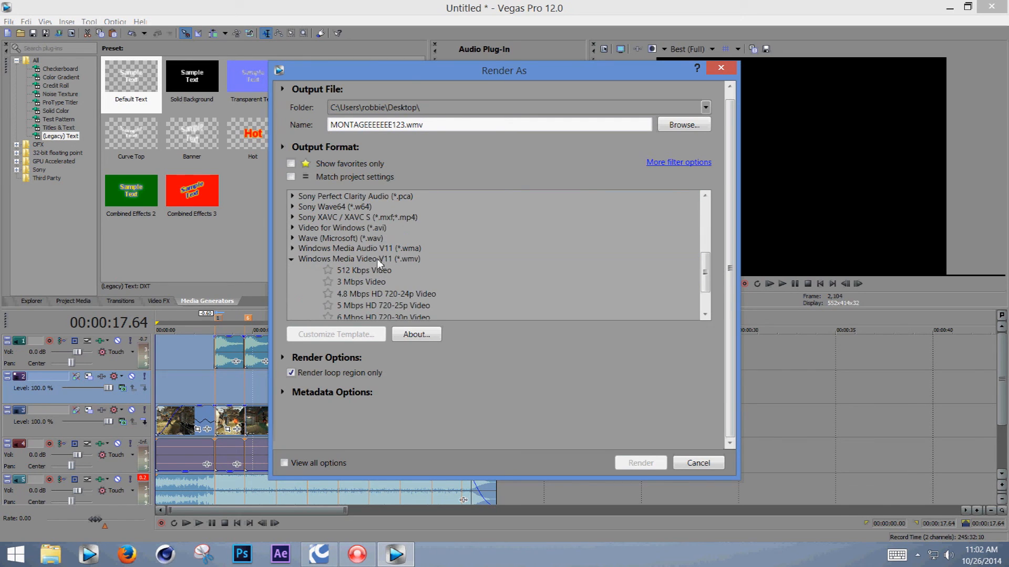
{"action": "scroll", "coordinate": [364, 241], "scroll_direction": "up", "scroll_amount": 2}
{"action": "scroll", "coordinate": [389, 234], "scroll_direction": "down", "scroll_amount": 3}
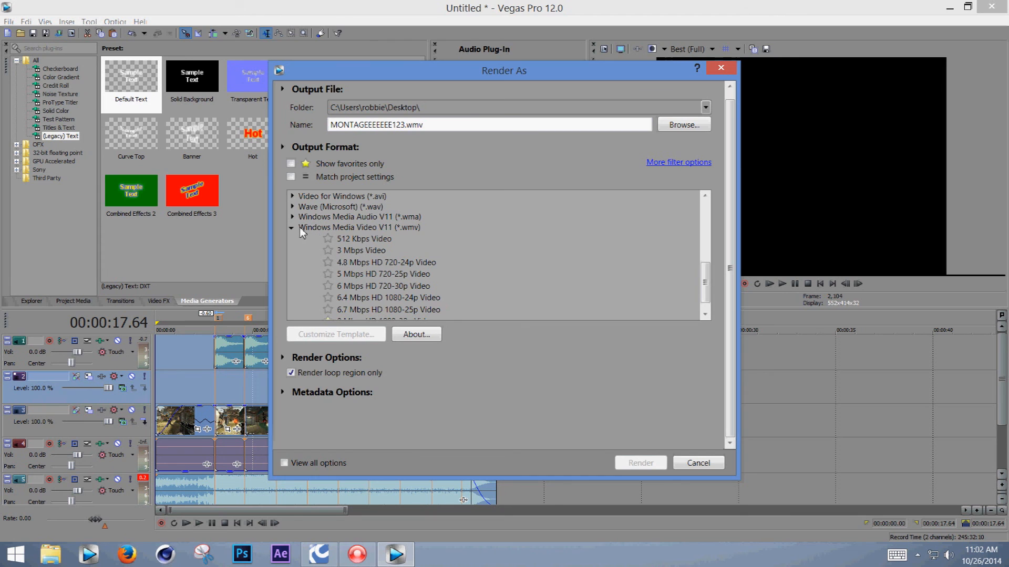
{"action": "left_click", "coordinate": [373, 229]}
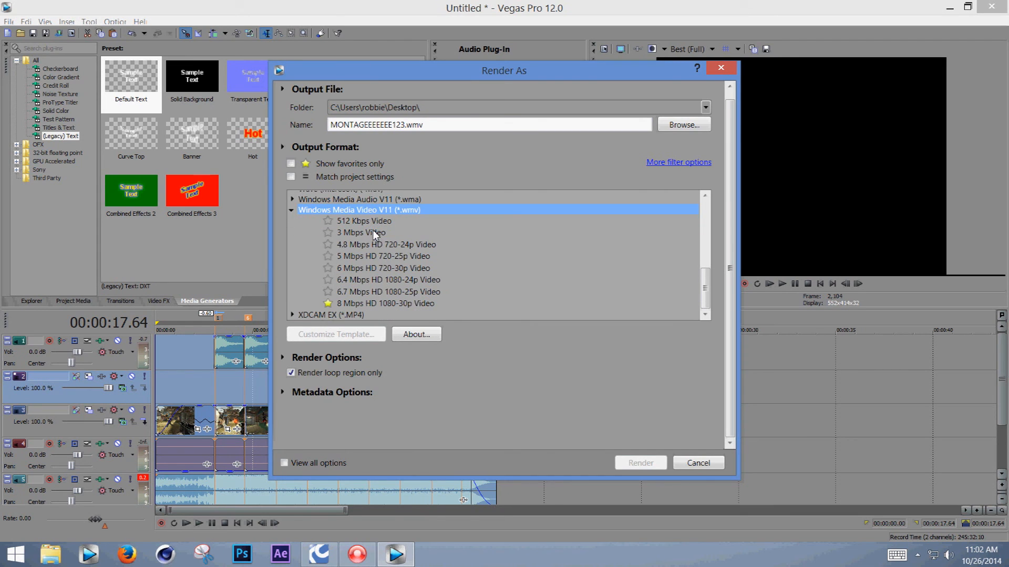
{"action": "left_click", "coordinate": [386, 306]}
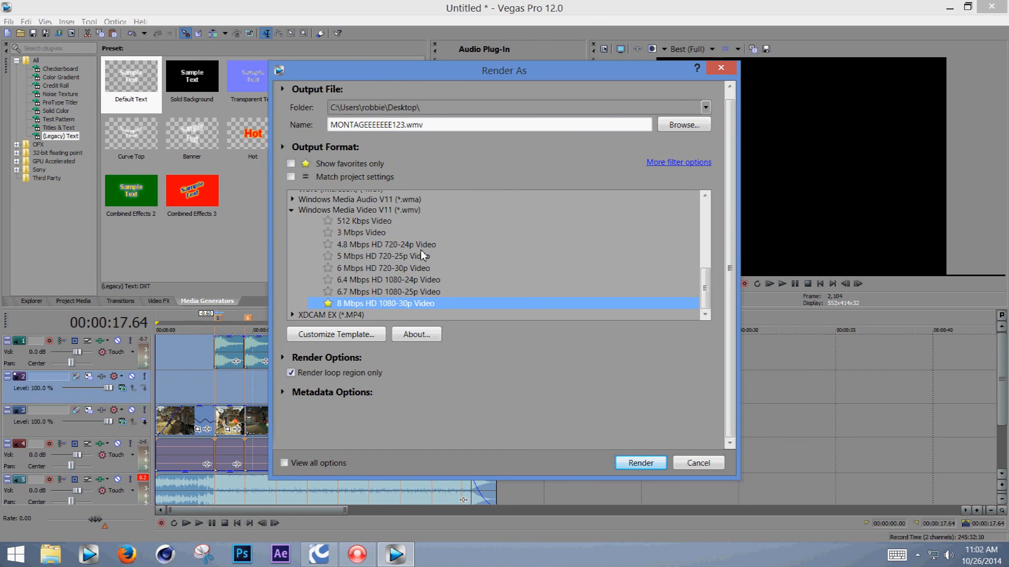
{"action": "left_click", "coordinate": [641, 463]}
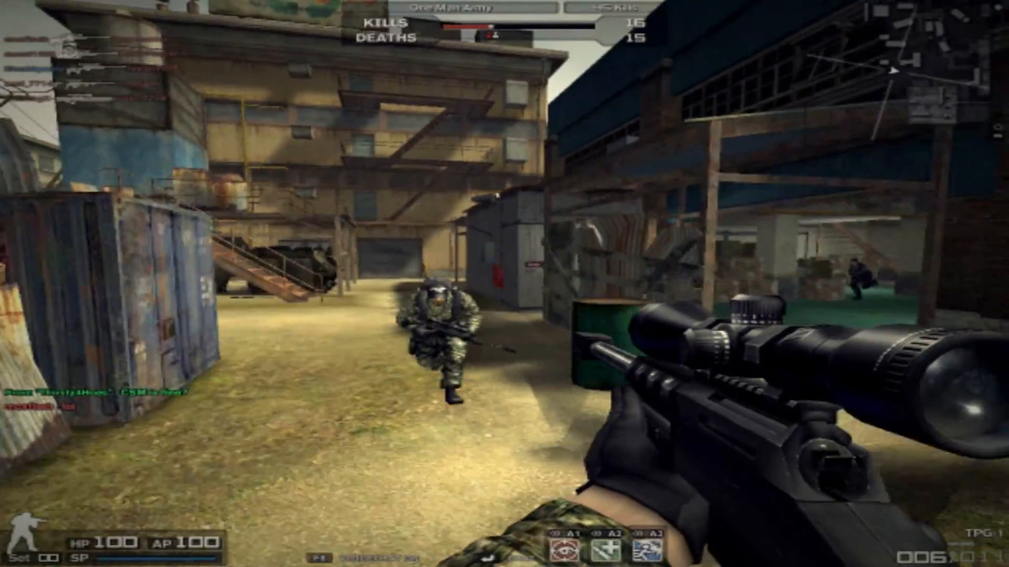
{"action": "left_click", "coordinate": [504, 284]}
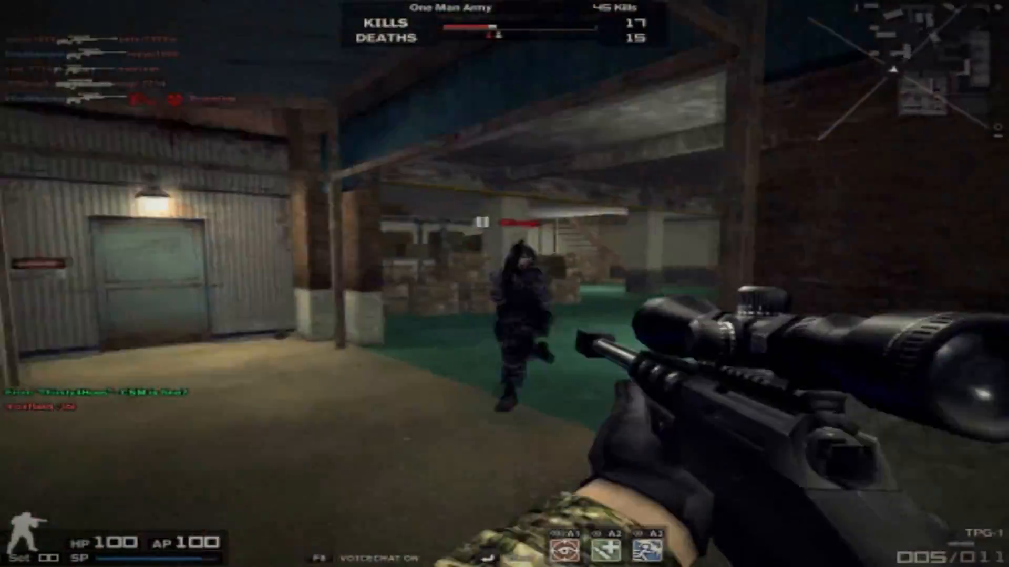
{"action": "left_click", "coordinate": [504, 284]}
{"action": "key", "text": "1"}
{"action": "right_click", "coordinate": [504, 283]}
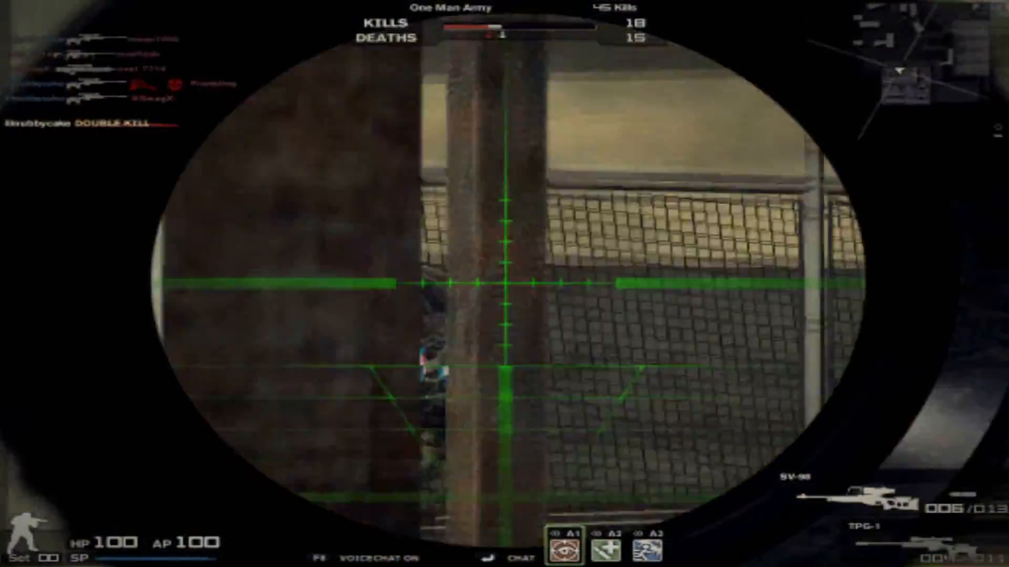
{"action": "right_click", "coordinate": [505, 284]}
{"action": "right_click", "coordinate": [504, 283]}
{"action": "left_click", "coordinate": [504, 284]}
{"action": "key", "text": "w"}
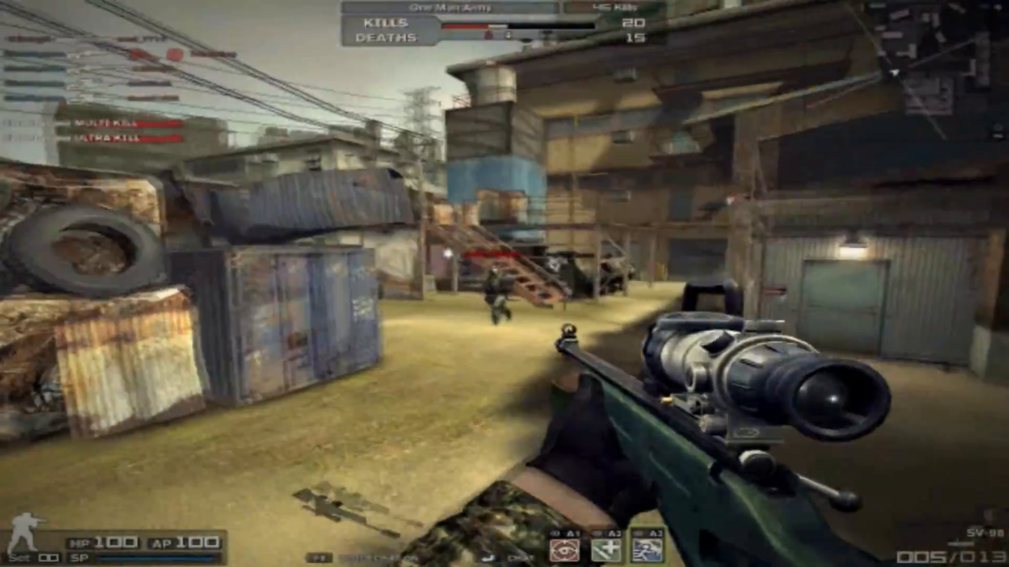
{"action": "right_click", "coordinate": [504, 283]}
{"action": "left_click", "coordinate": [504, 284]}
{"action": "key", "text": "q"}
{"action": "right_click", "coordinate": [504, 283]}
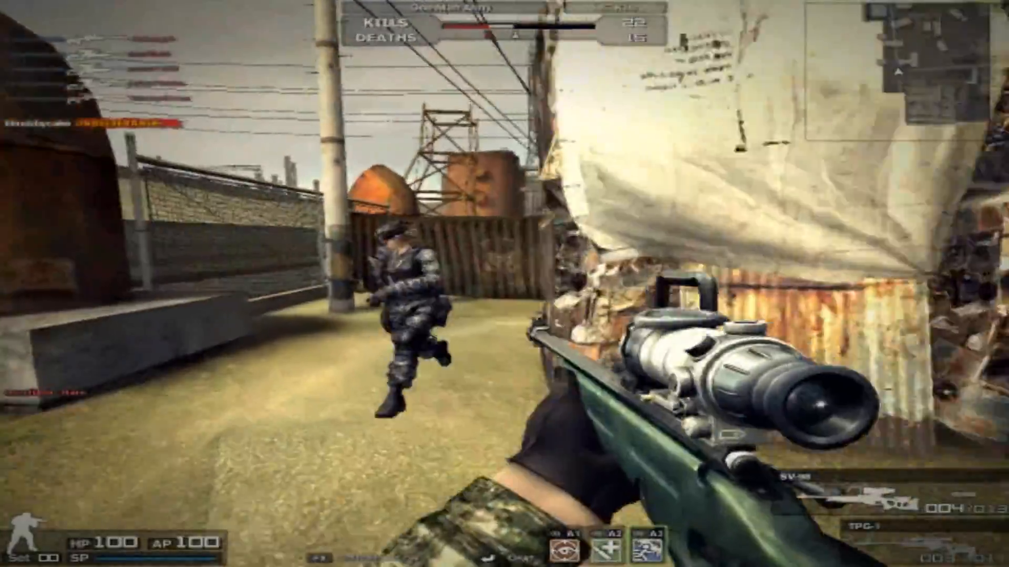
{"action": "left_click", "coordinate": [505, 284]}
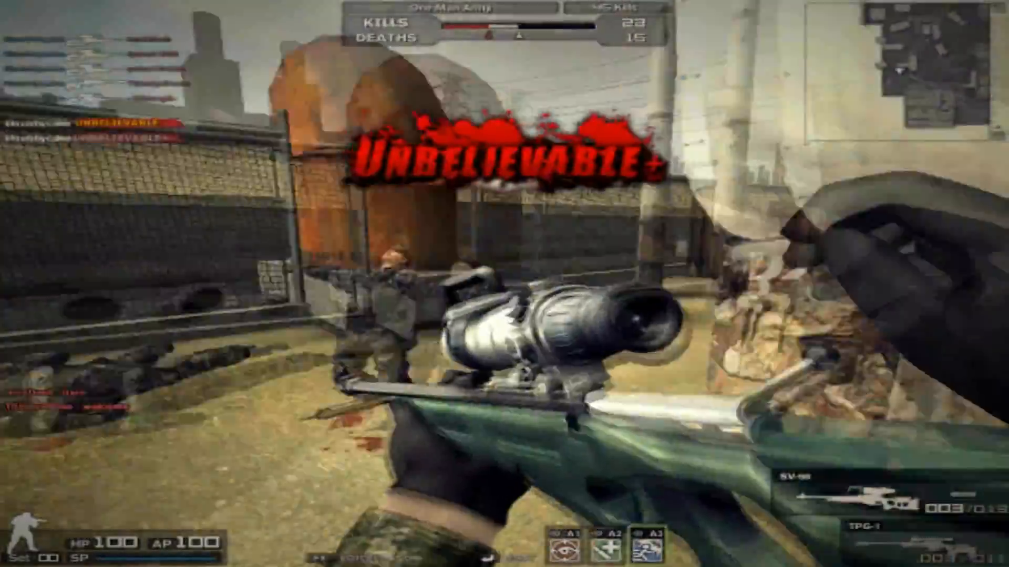